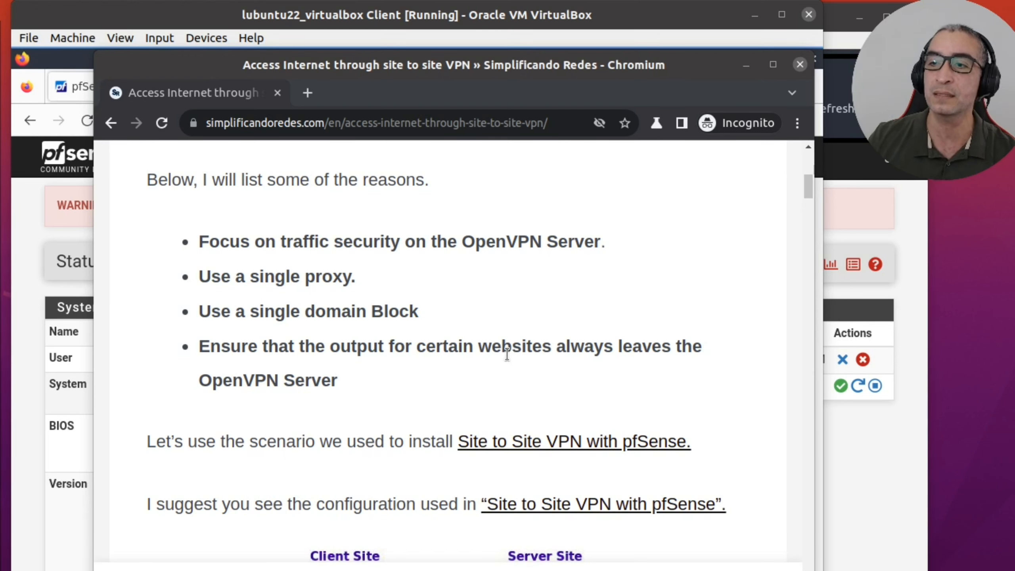
- In the server-side VM's terminal, run tracepath to 8.8.8.8 and stop it after the first hops
{"action": "scroll", "coordinate": [515, 356], "scroll_direction": "down", "scroll_amount": 5}
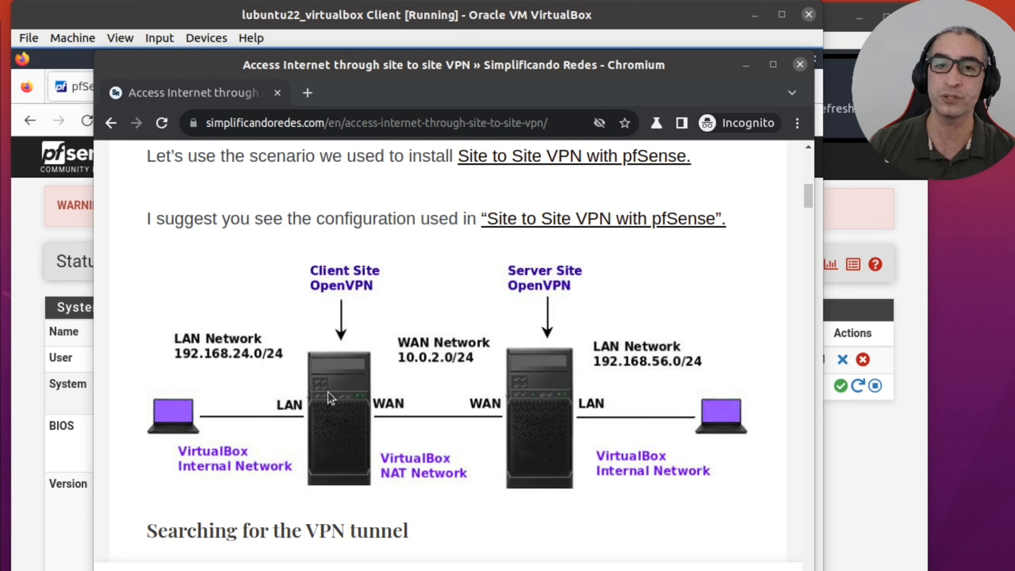
{"action": "left_click", "coordinate": [850, 506]}
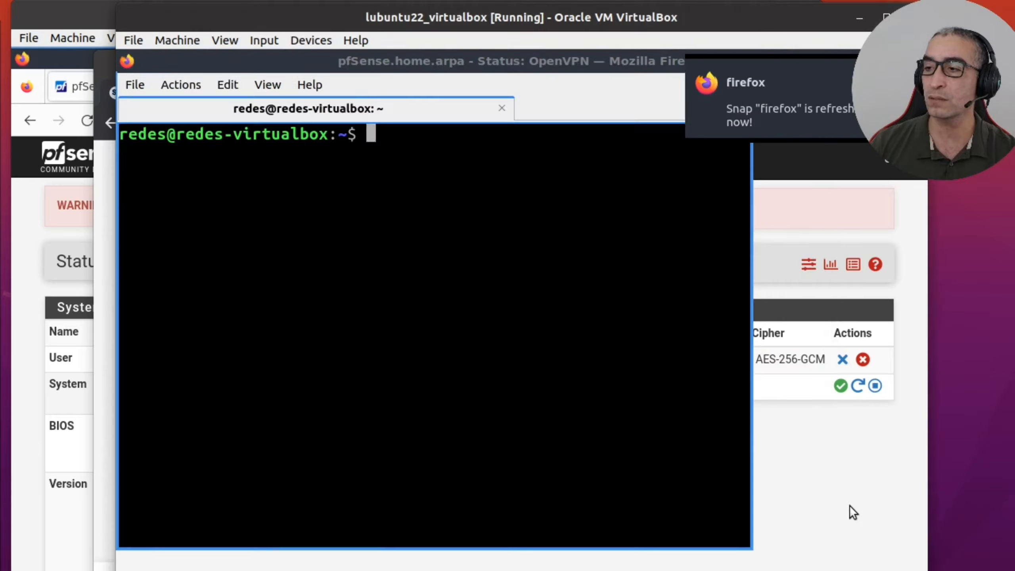
{"action": "key", "text": "alt+Tab"}
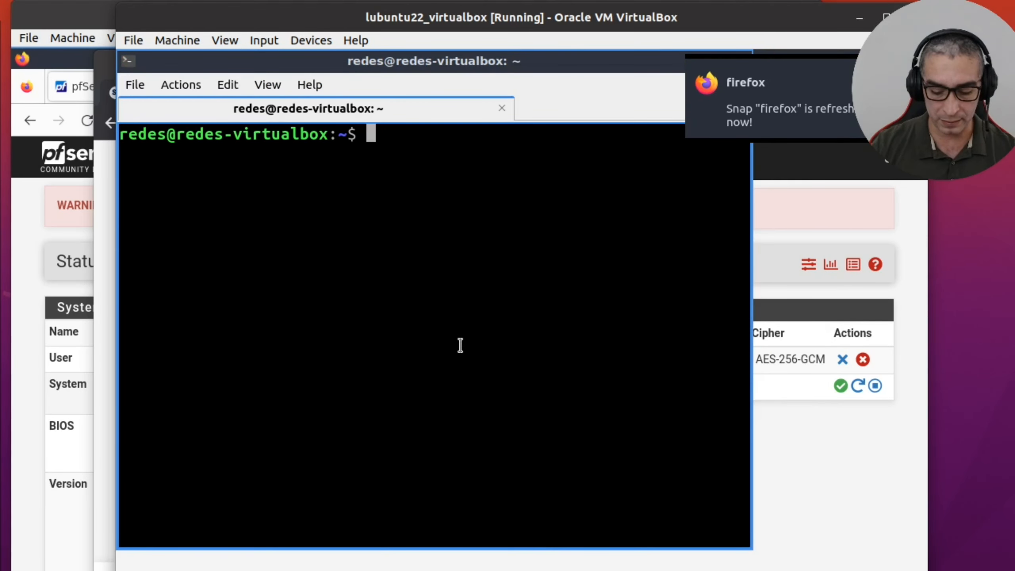
{"action": "type", "text": "tracepath "}
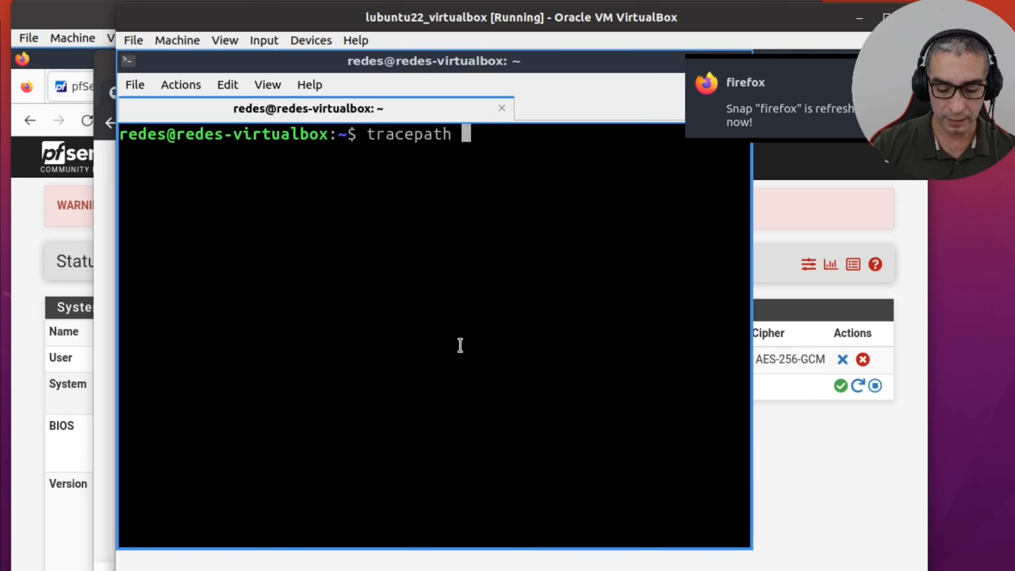
{"action": "type", "text": "8.8.8.8"}
{"action": "key", "text": "Return"}
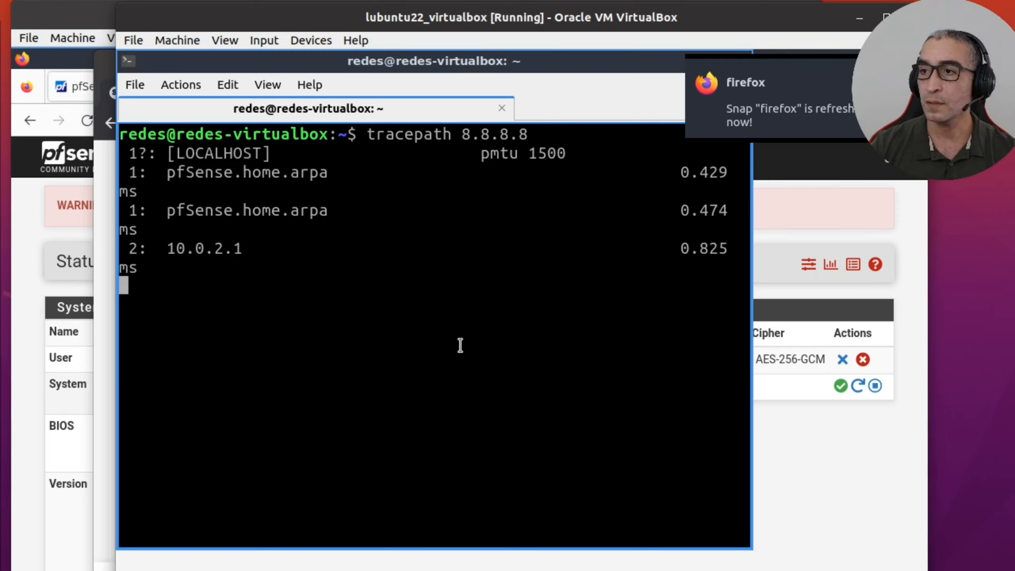
{"action": "key", "text": "ctrl+c"}
- Rerun the trace to 8.8.8.8 with the -n option for numeric addresses, stopping it after the first hops
{"action": "key", "text": "Up"}
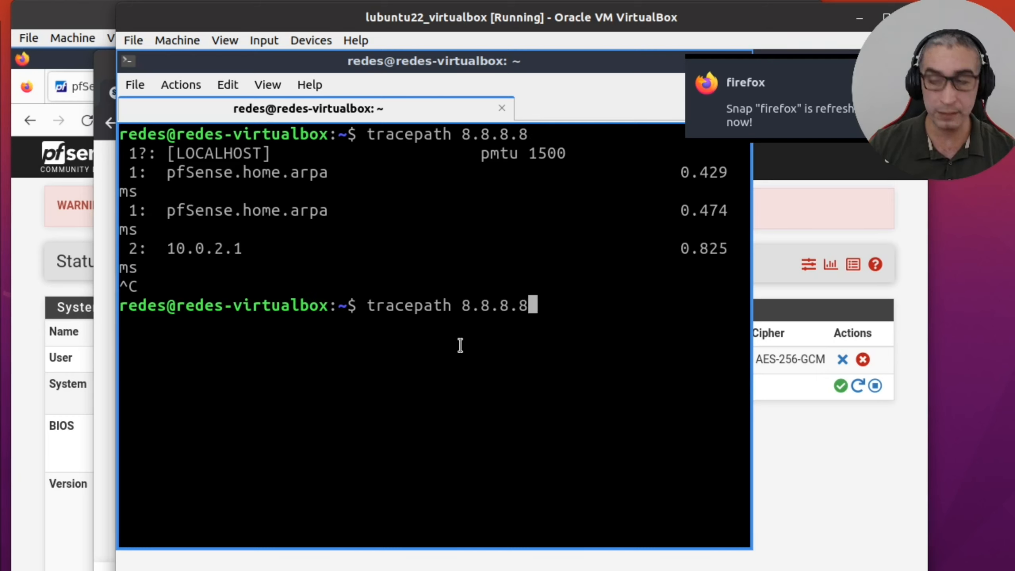
{"action": "key", "text": "Left"}
{"action": "key", "text": "Left"}
{"action": "key", "text": "Left"}
{"action": "key", "text": "Left"}
{"action": "key", "text": "Left"}
{"action": "key", "text": "Left"}
{"action": "key", "text": "Left"}
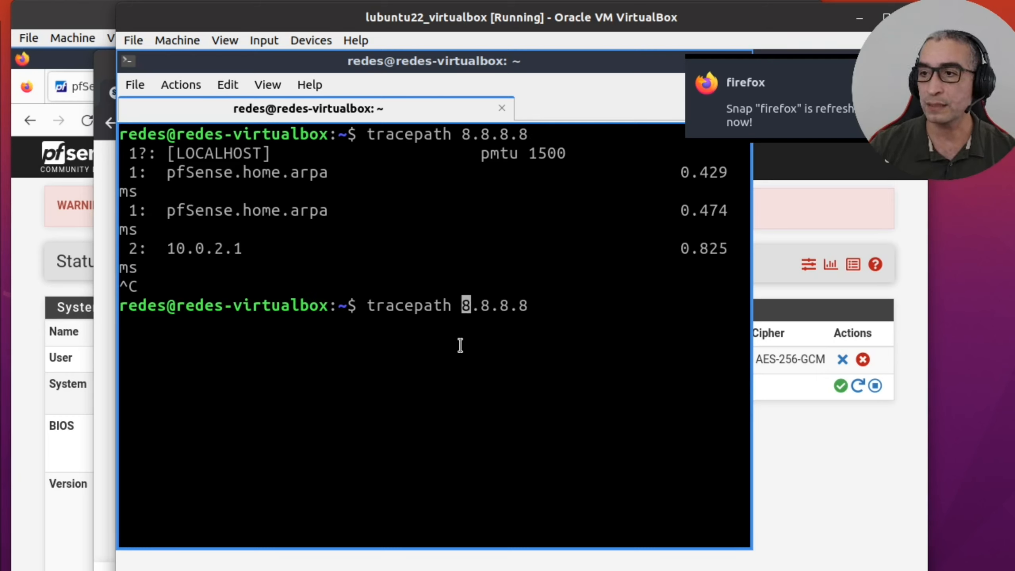
{"action": "type", "text": "-n"}
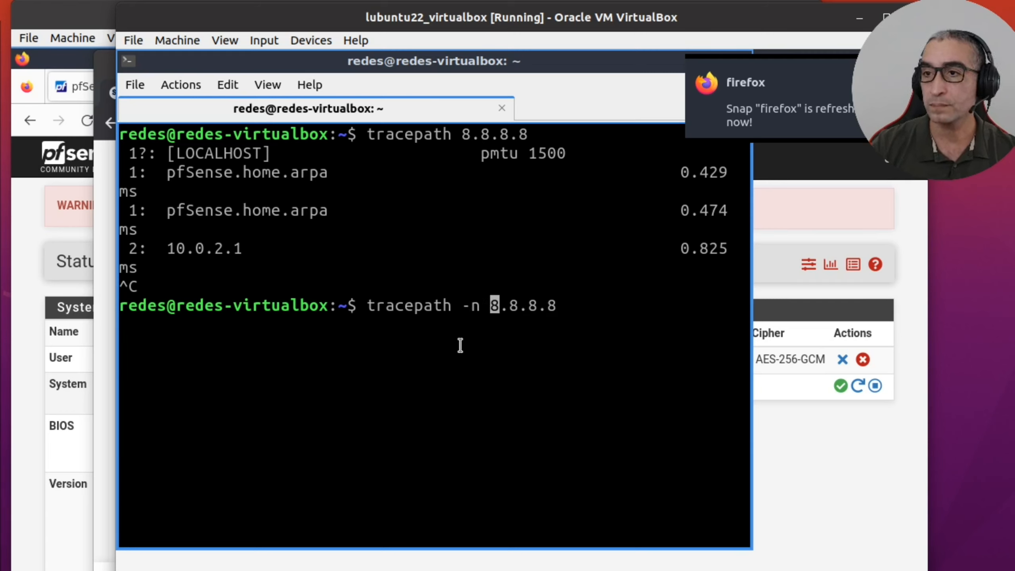
{"action": "key", "text": "Return"}
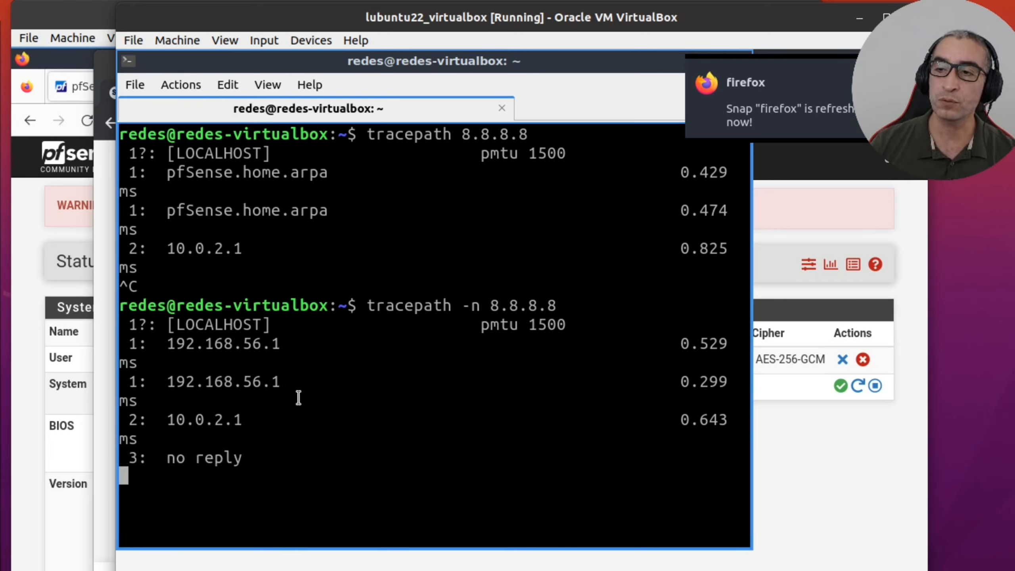
{"action": "key", "text": "ctrl+c"}
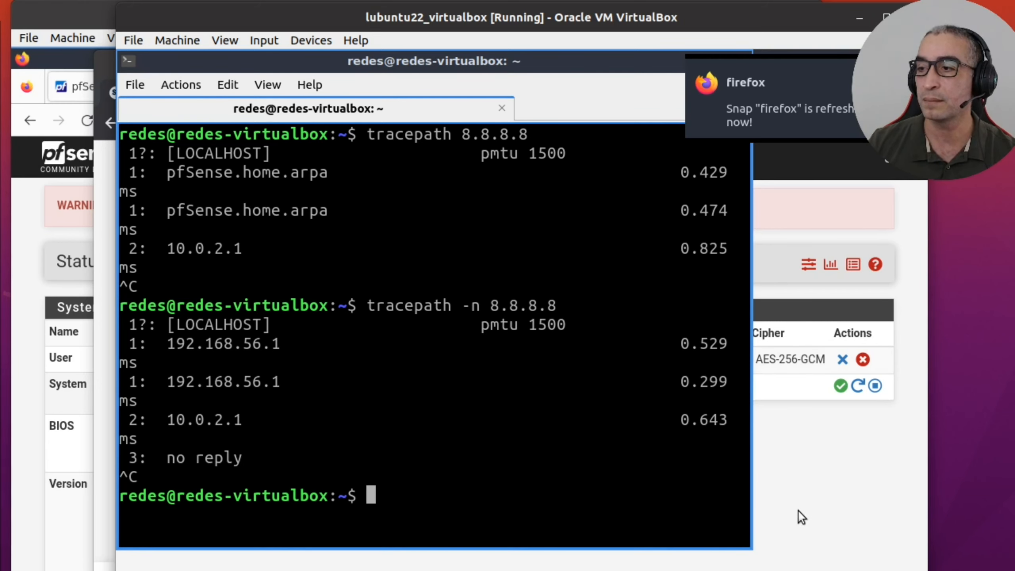
- Switch to the client VM's terminal and run tracepath -n 8.8.8.8, stopping it after the first hops
{"action": "left_click", "coordinate": [69, 565]}
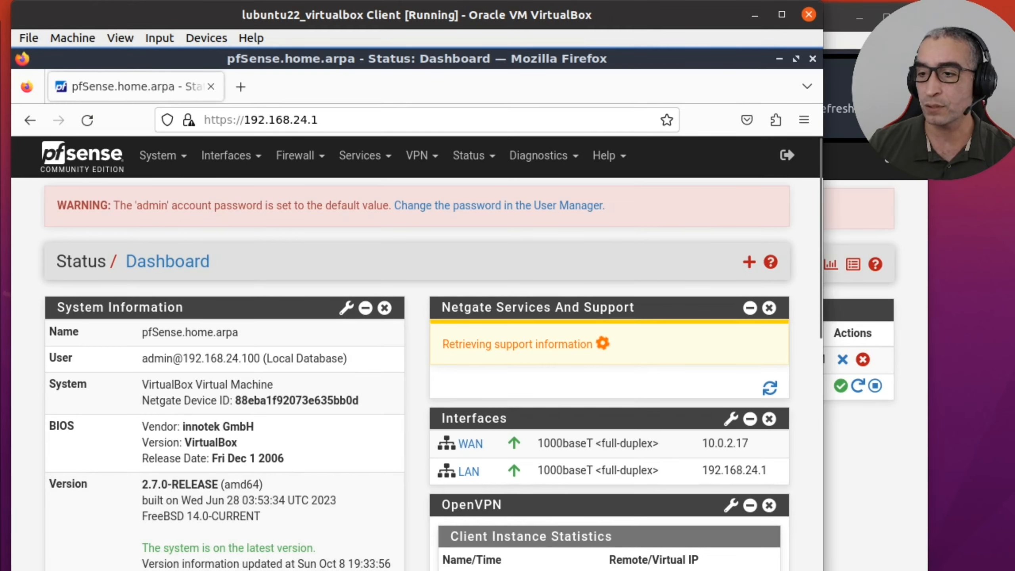
{"action": "left_click", "coordinate": [168, 569]}
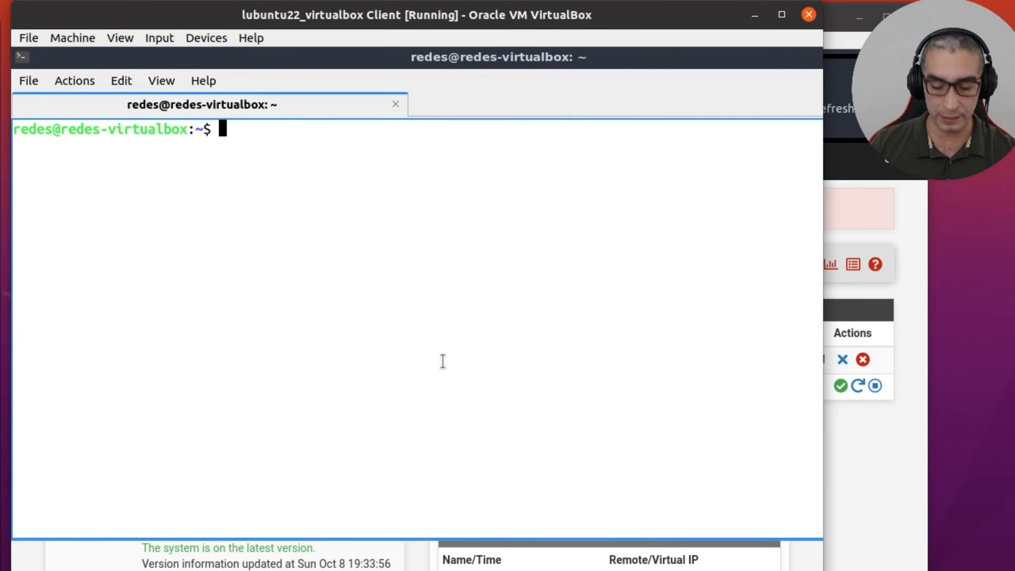
{"action": "type", "text": "travc"}
{"action": "key", "text": "BackSpace"}
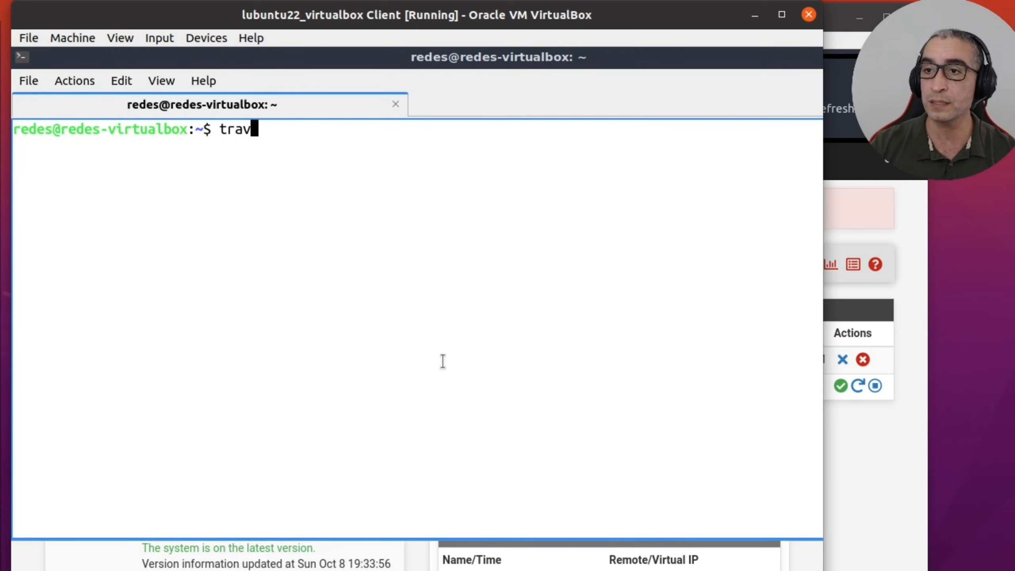
{"action": "key", "text": "BackSpace"}
{"action": "type", "text": "cepath "}
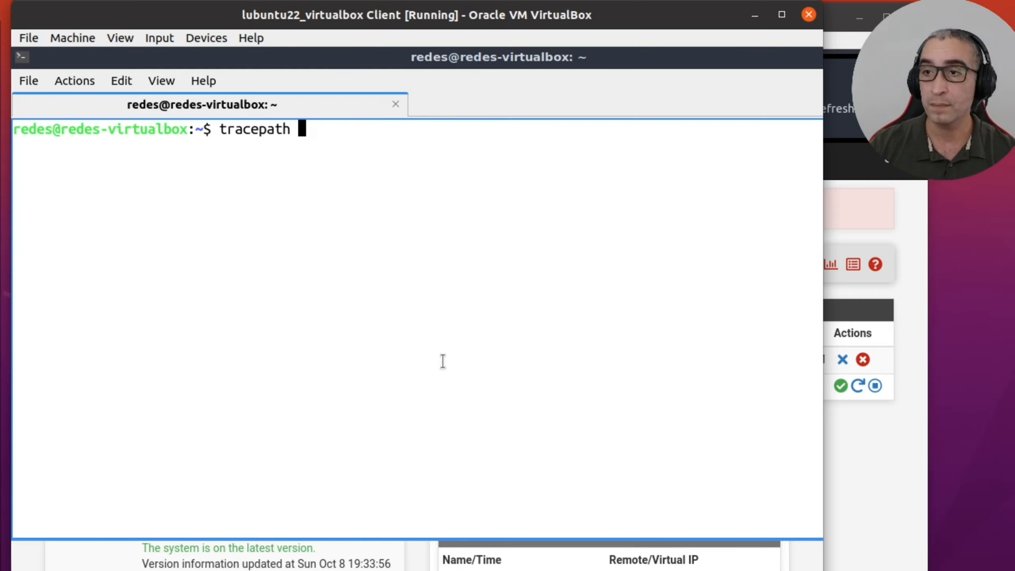
{"action": "type", "text": "-n 8"}
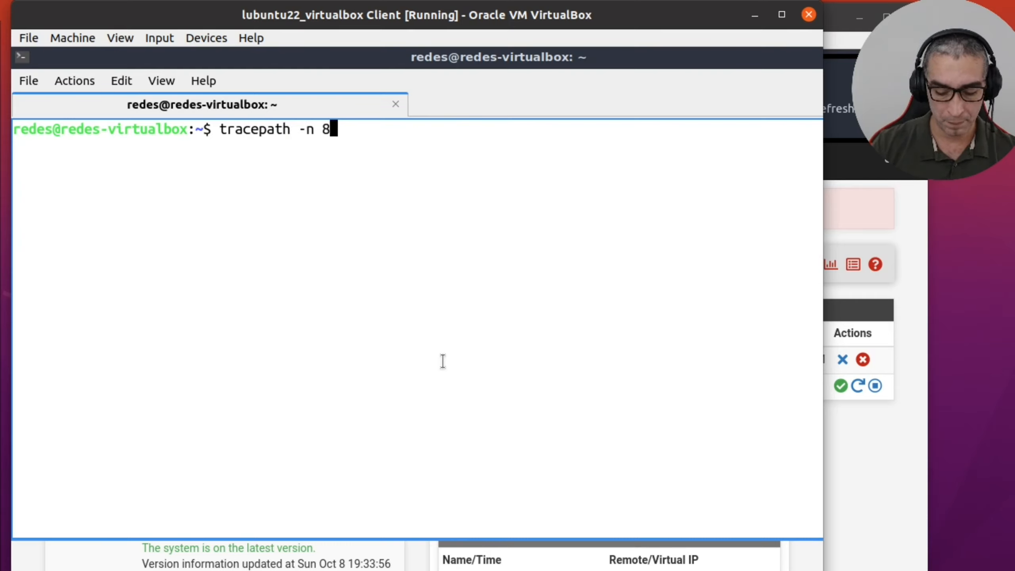
{"action": "type", "text": ".8.8.8"}
{"action": "key", "text": "Return"}
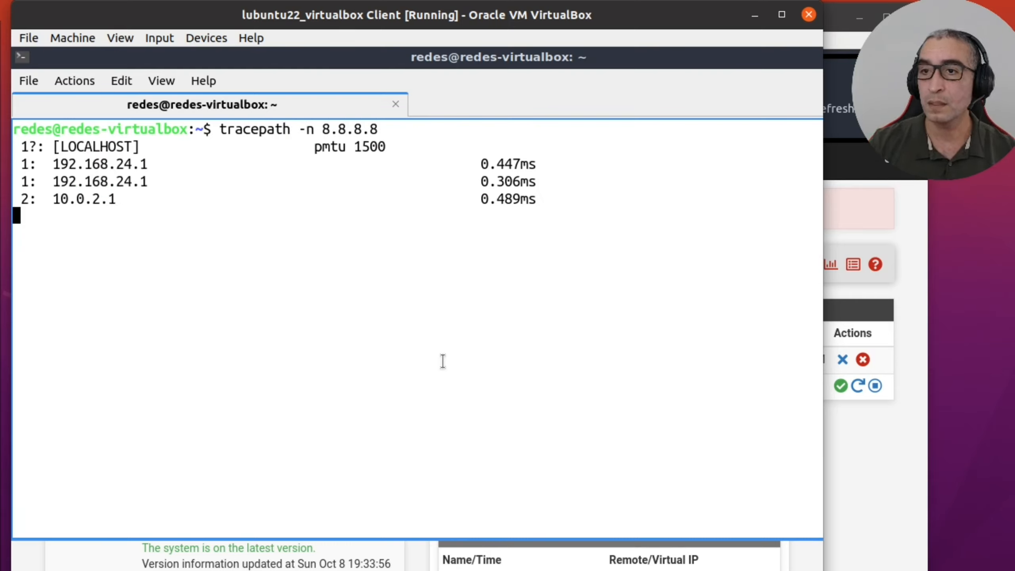
{"action": "key", "text": "ctrl+c"}
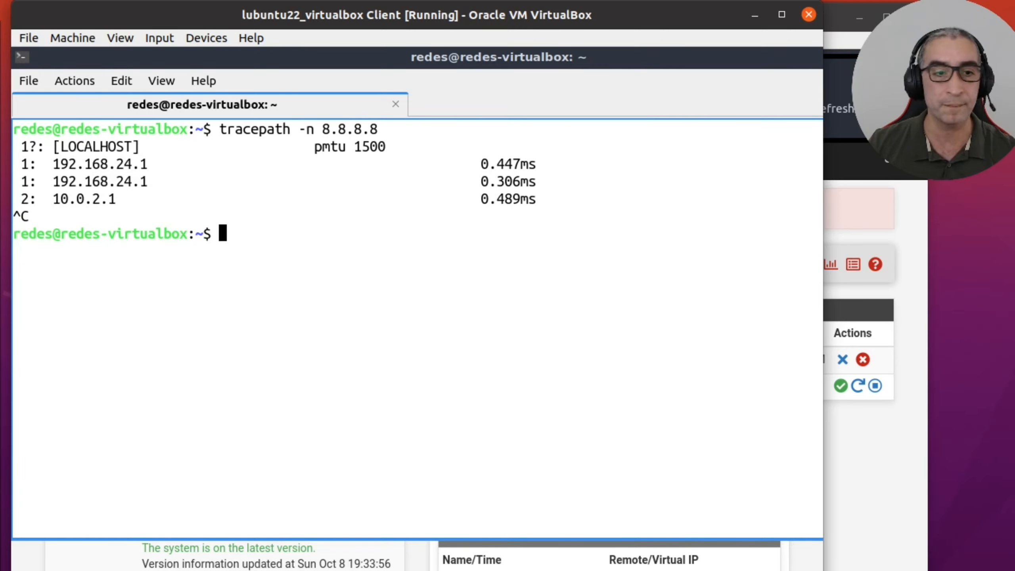
- Check the network diagram in the article, and ping the server site's LAN gateway 192.168.56.1 from the client VM's terminal
{"action": "key", "text": "alt+Tab"}
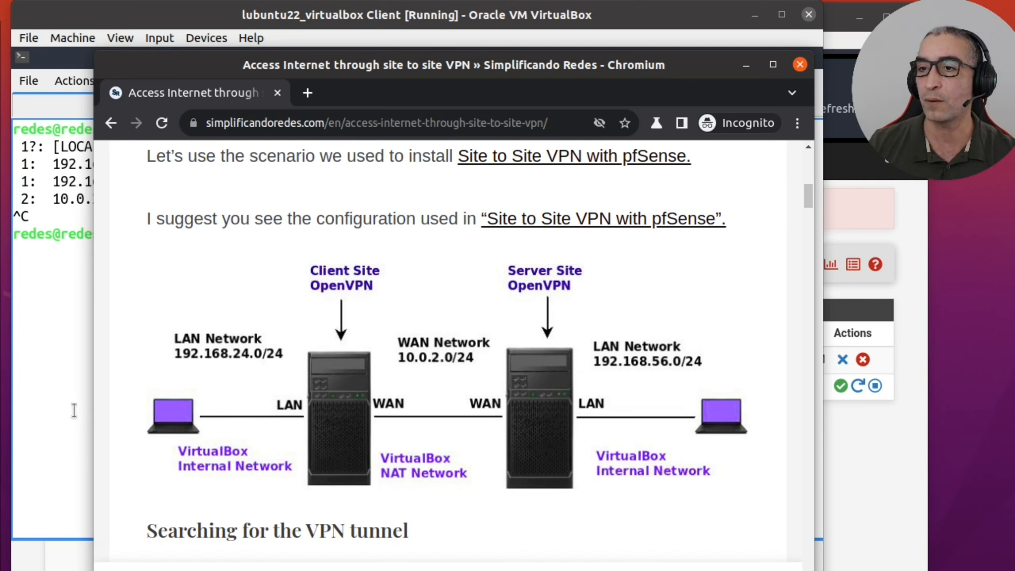
{"action": "left_click", "coordinate": [40, 322]}
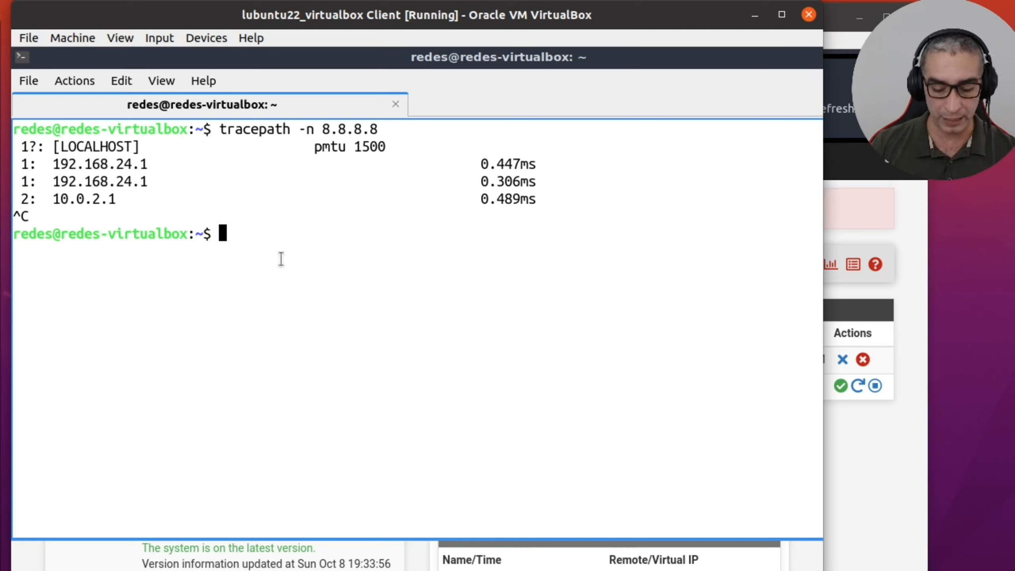
{"action": "type", "text": "ping "}
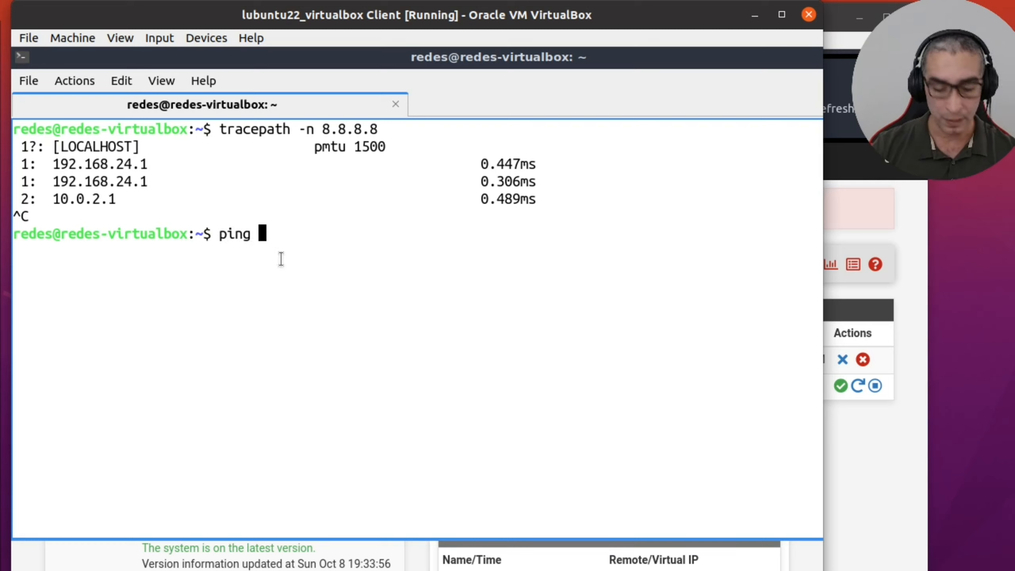
{"action": "type", "text": "192.16"}
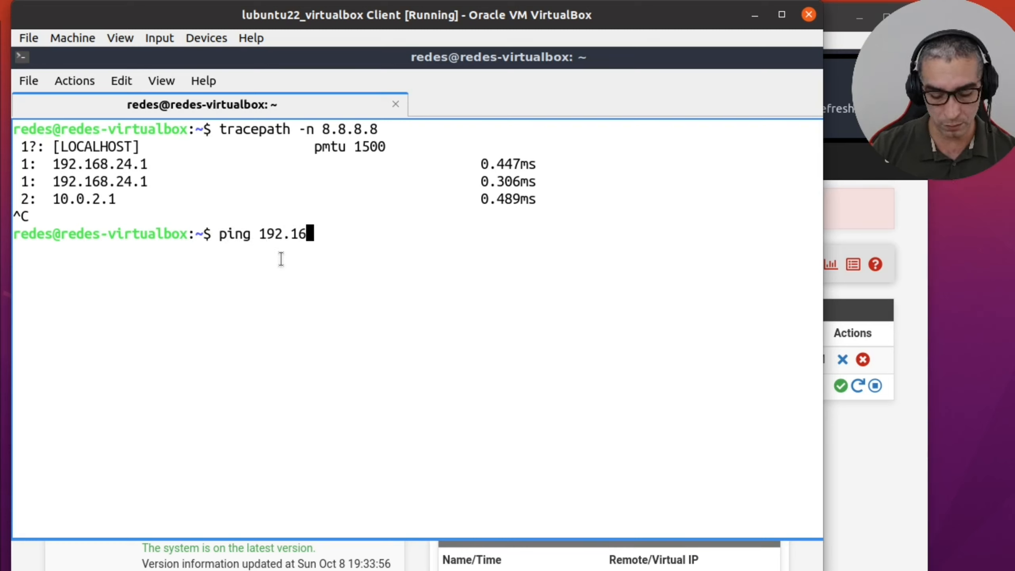
{"action": "type", "text": "8.56.1"}
{"action": "key", "text": "Return"}
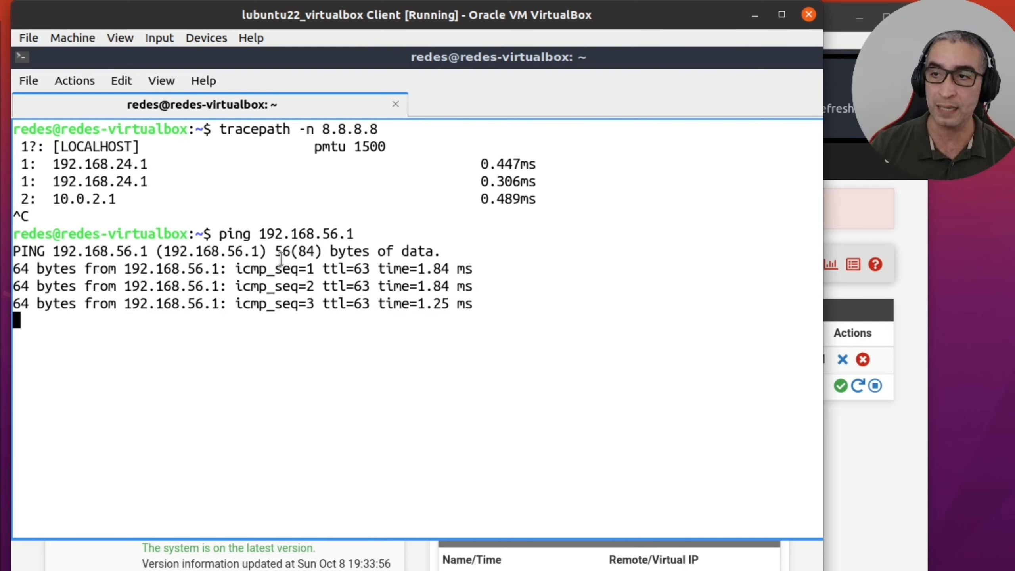
{"action": "key", "text": "ctrl+c"}
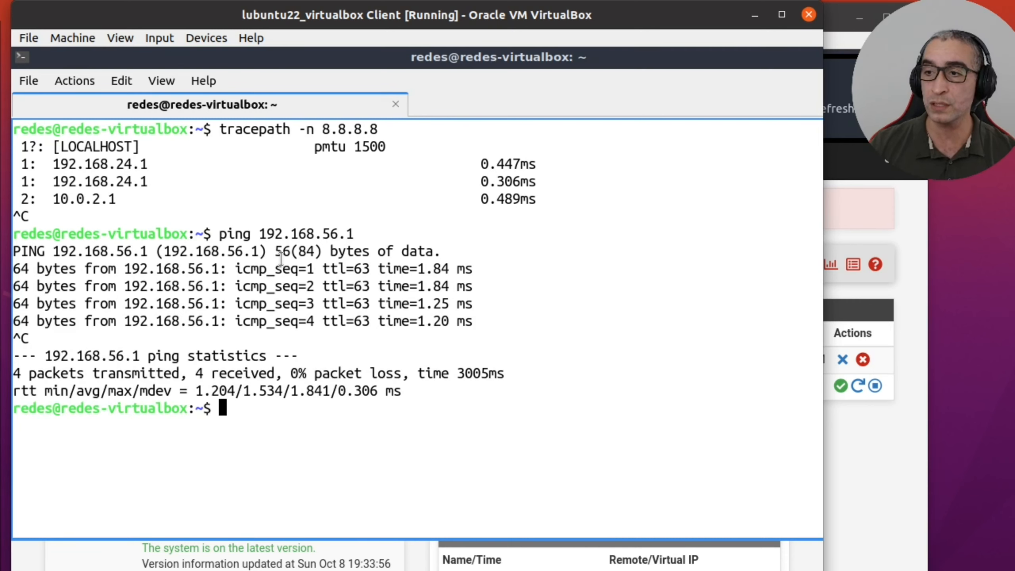
- Run ifconfig in the server-side VM's terminal and look up the IP address of its enp0s3 interface
{"action": "left_click", "coordinate": [863, 470]}
{"action": "key", "text": "alt+Tab"}
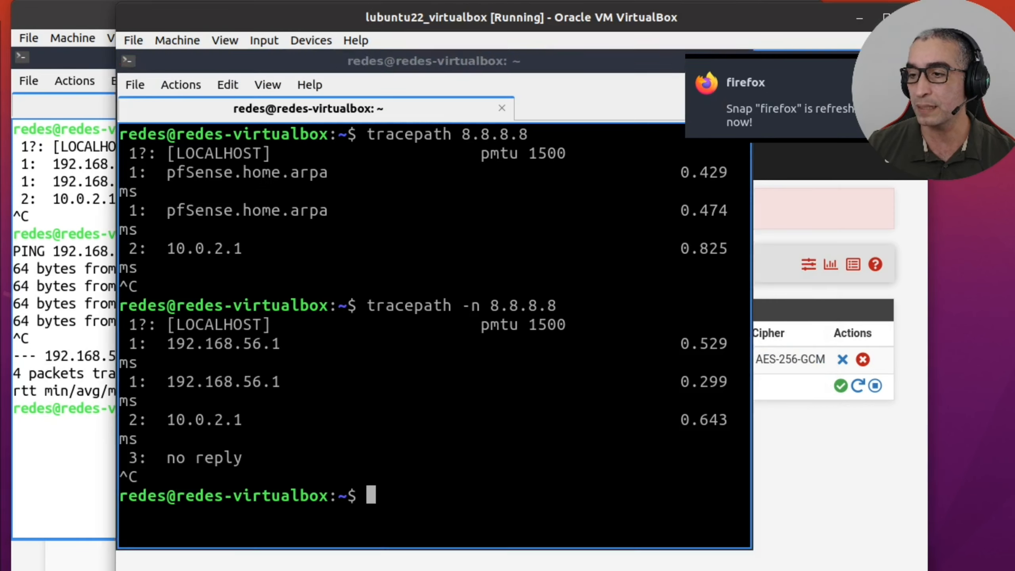
{"action": "type", "text": "ifconfig"}
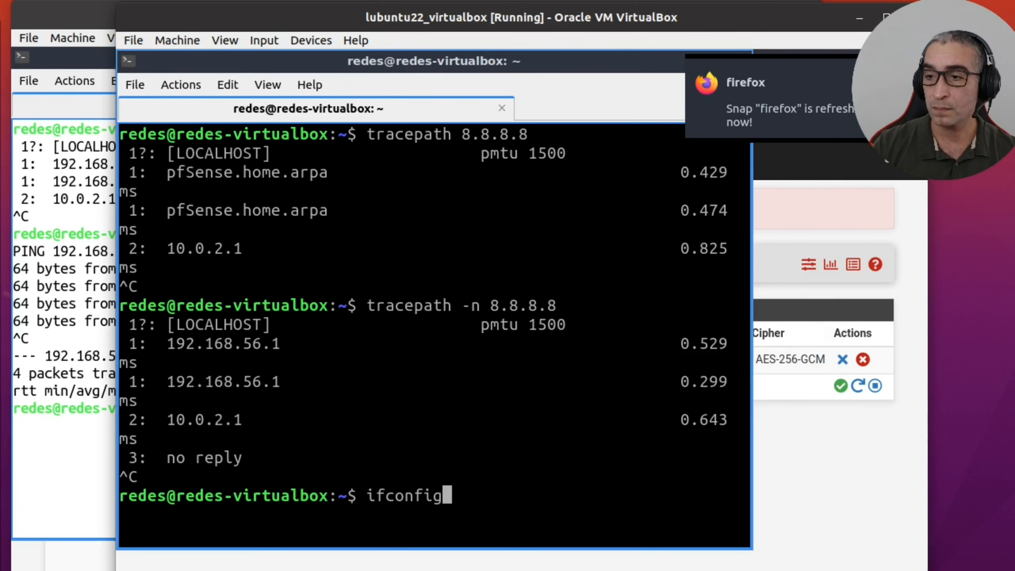
{"action": "key", "text": "Return"}
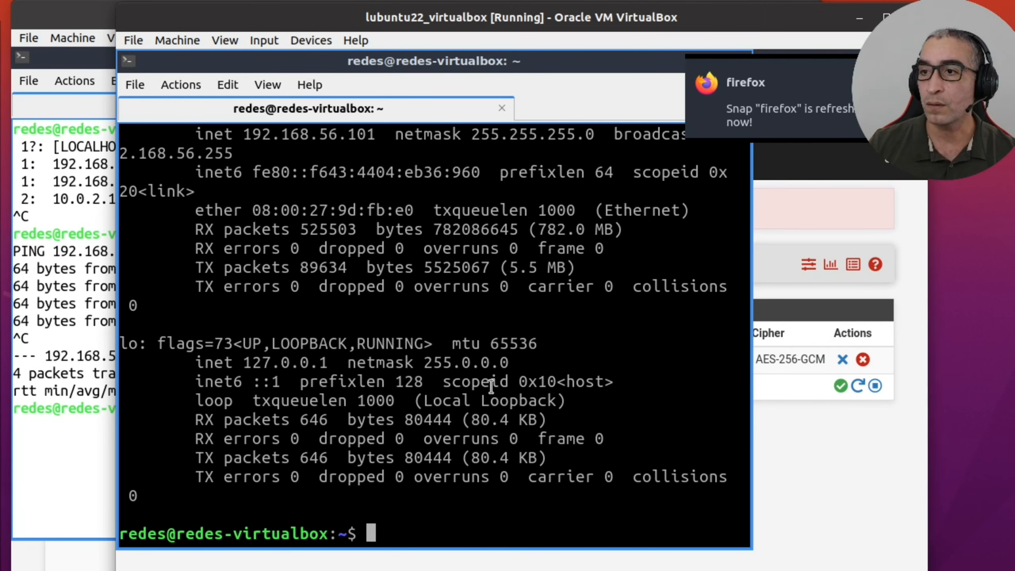
{"action": "scroll", "coordinate": [491, 386], "scroll_direction": "up", "scroll_amount": 2}
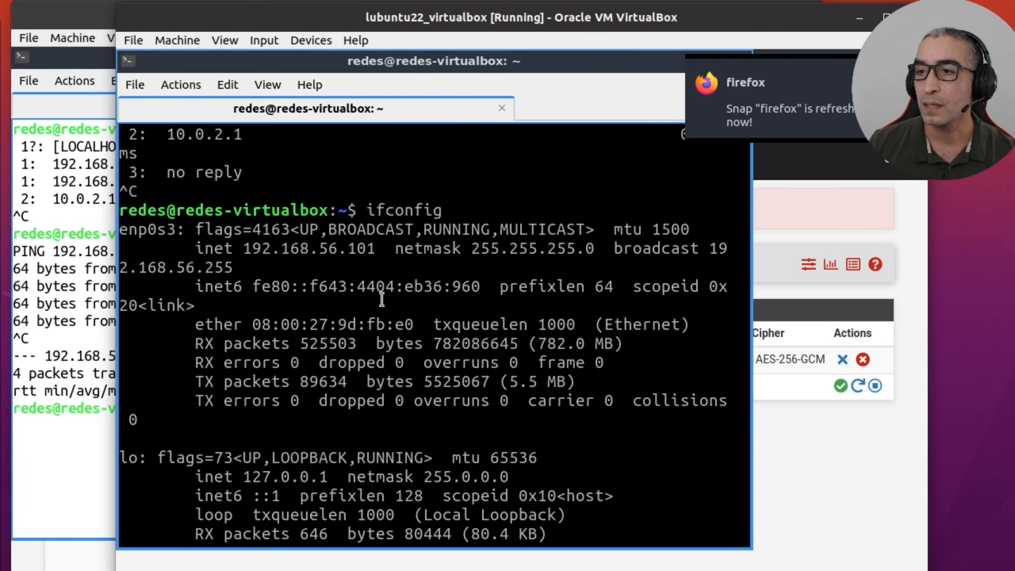
- Ping 192.168.56.101 from the client VM's terminal, stop the ping, and clear the terminal
{"action": "left_click", "coordinate": [90, 438]}
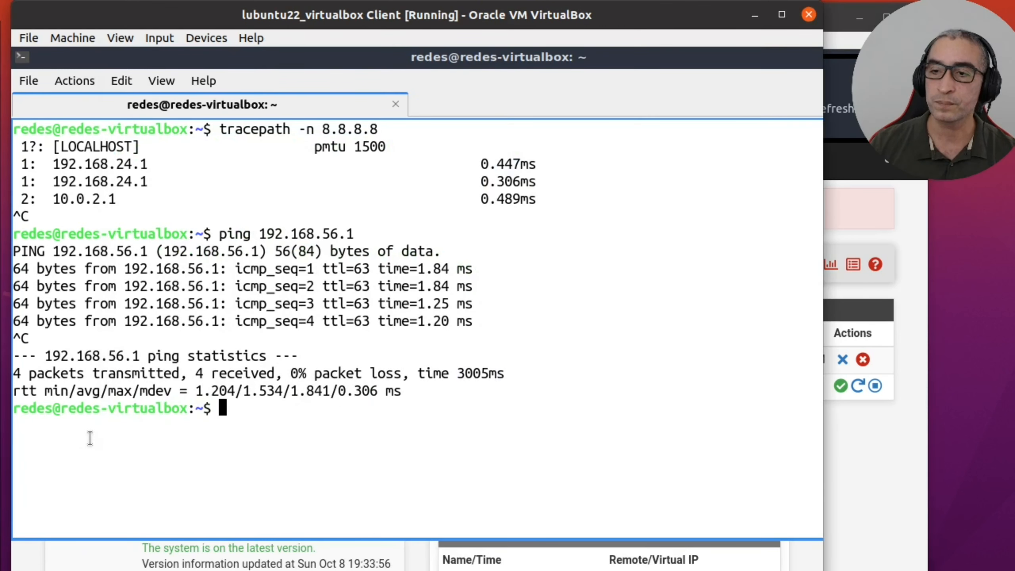
{"action": "key", "text": "Up"}
{"action": "type", "text": "01"}
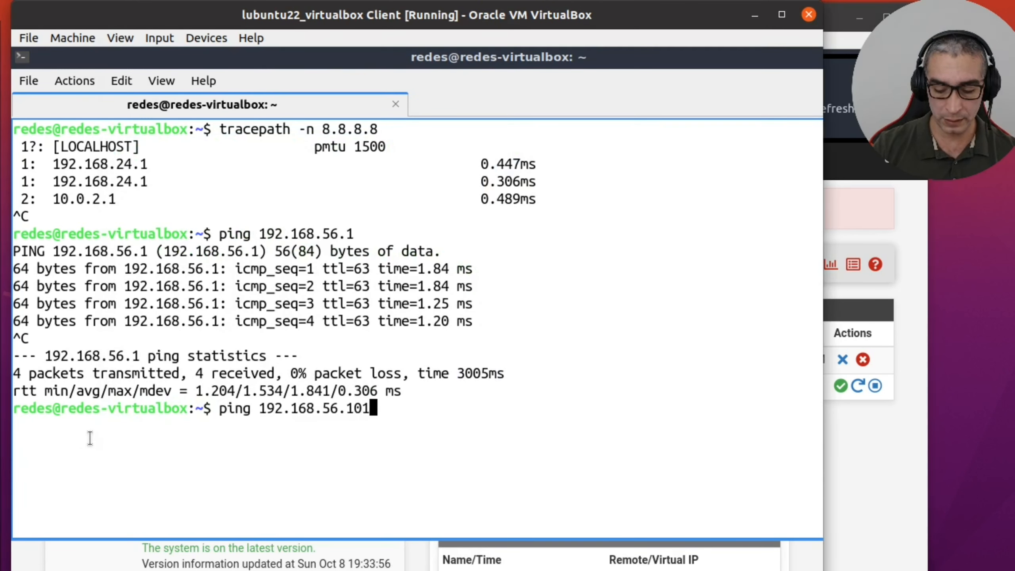
{"action": "key", "text": "Return"}
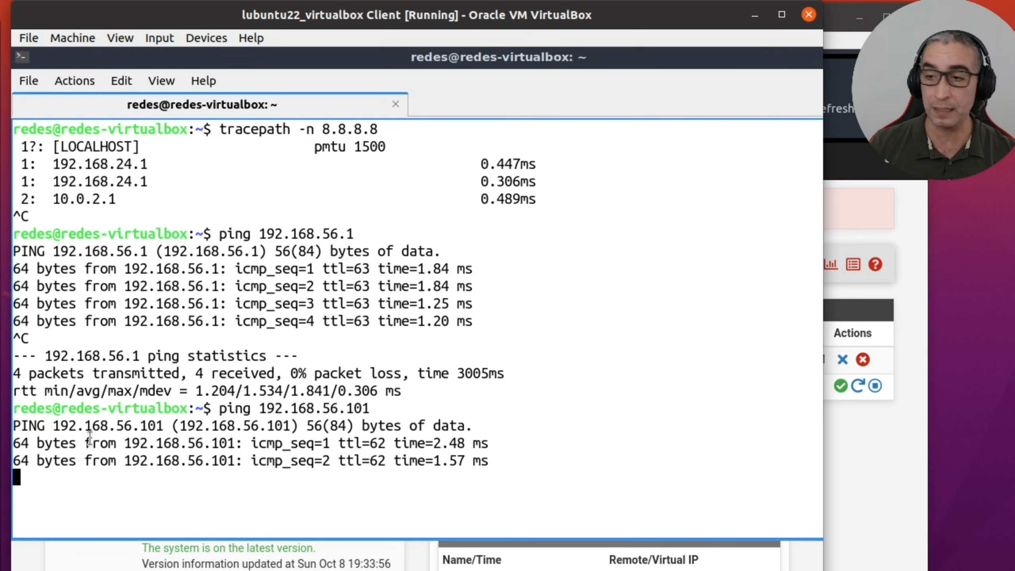
{"action": "key", "text": "ctrl+c"}
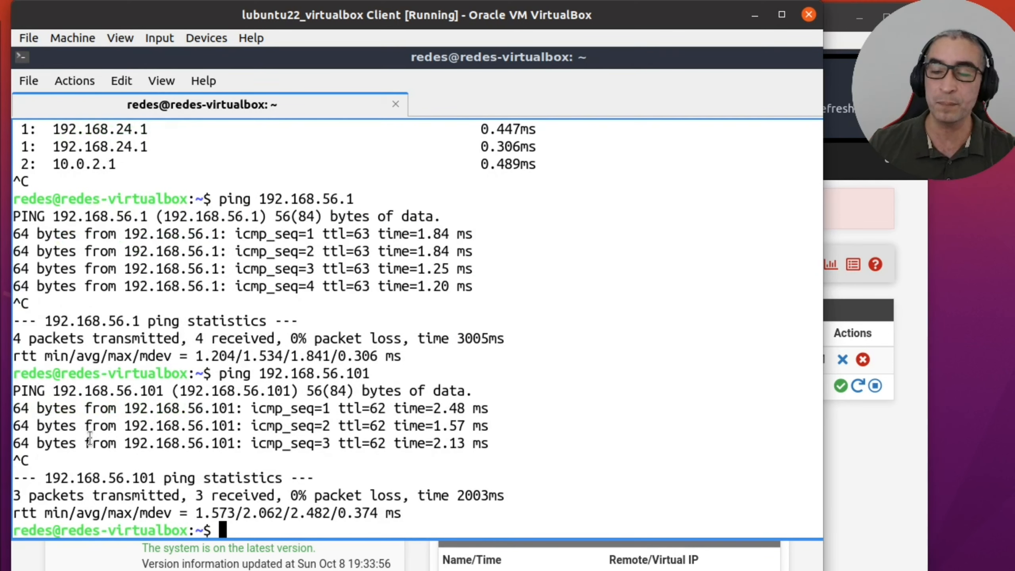
{"action": "type", "text": "clear"}
{"action": "key", "text": "Return"}
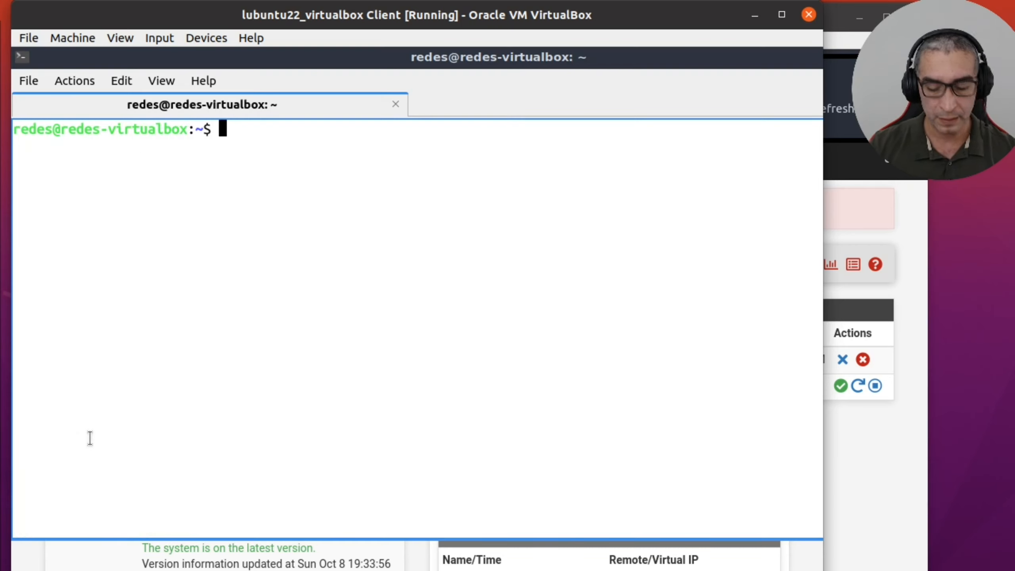
- In the server-side VM's pfSense web interface, open the OpenVPN Client Specific Overrides list
{"action": "left_click", "coordinate": [865, 551]}
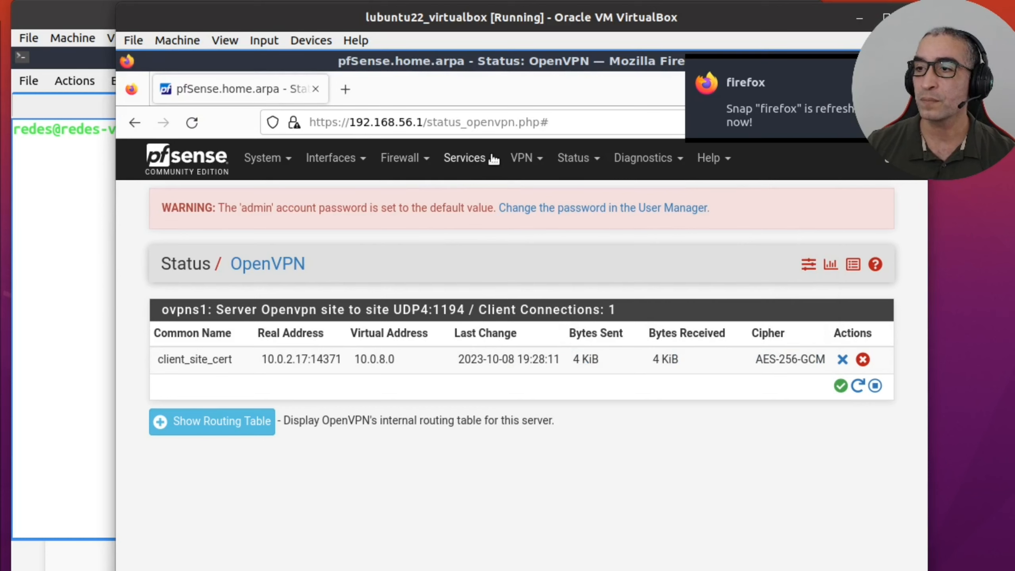
{"action": "left_click", "coordinate": [527, 161]}
{"action": "left_click", "coordinate": [556, 244]}
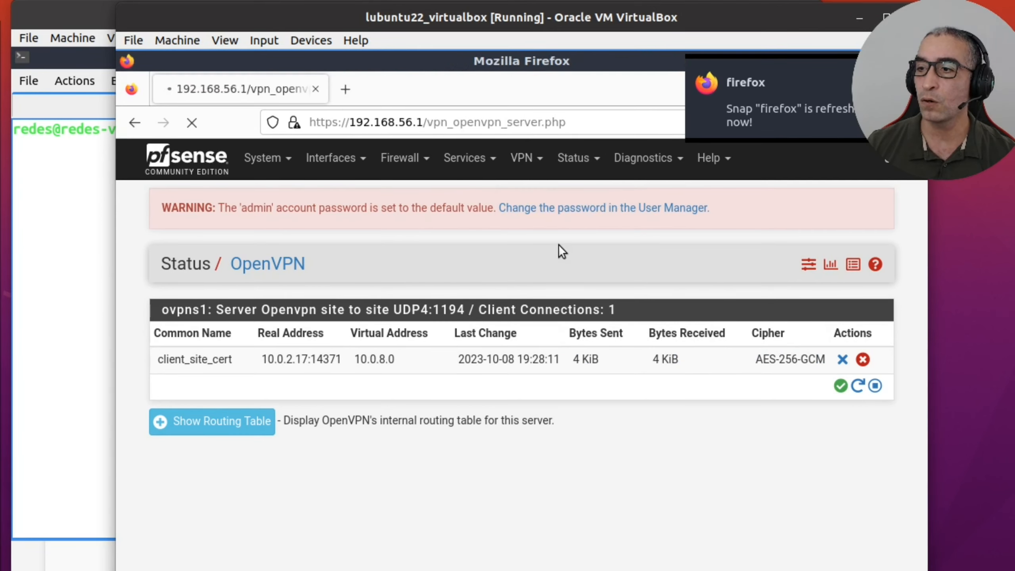
{"action": "left_click", "coordinate": [349, 318]}
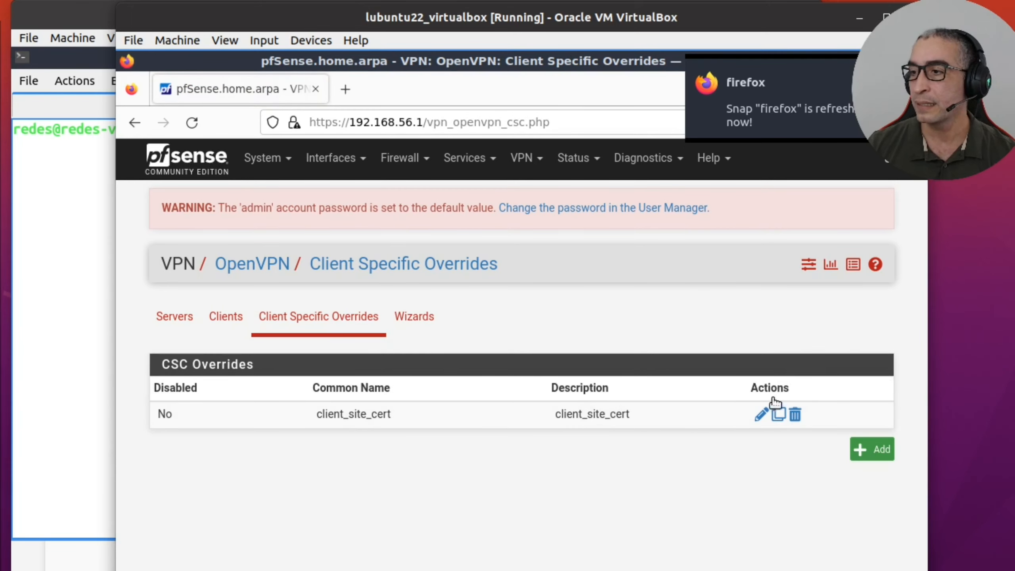
- Open the client_site_cert override for editing and enable Redirect Gateway to force all client-generated traffic through the tunnel
{"action": "left_click", "coordinate": [760, 416]}
{"action": "scroll", "coordinate": [749, 422], "scroll_direction": "down", "scroll_amount": 5}
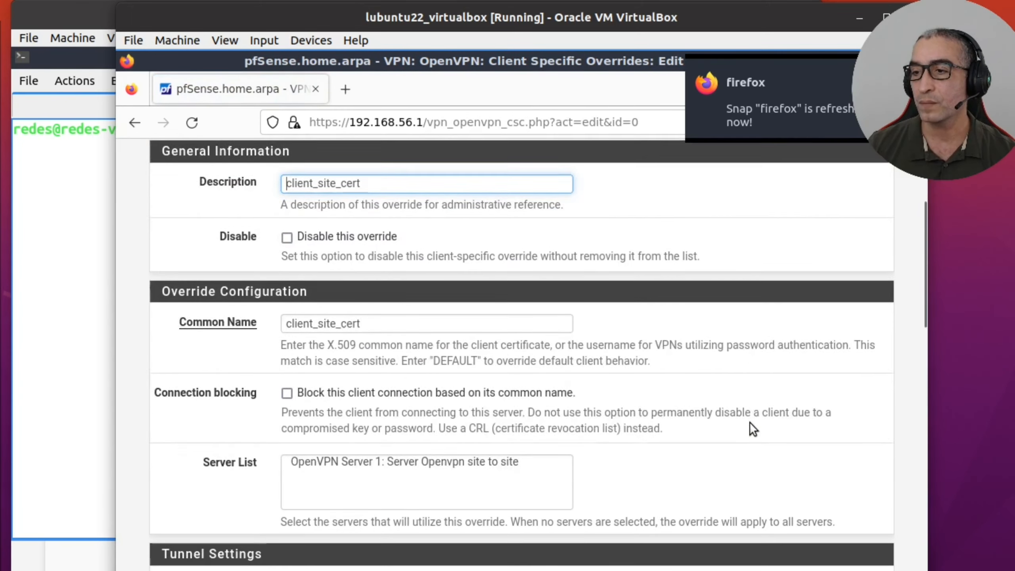
{"action": "scroll", "coordinate": [749, 422], "scroll_direction": "down", "scroll_amount": 5}
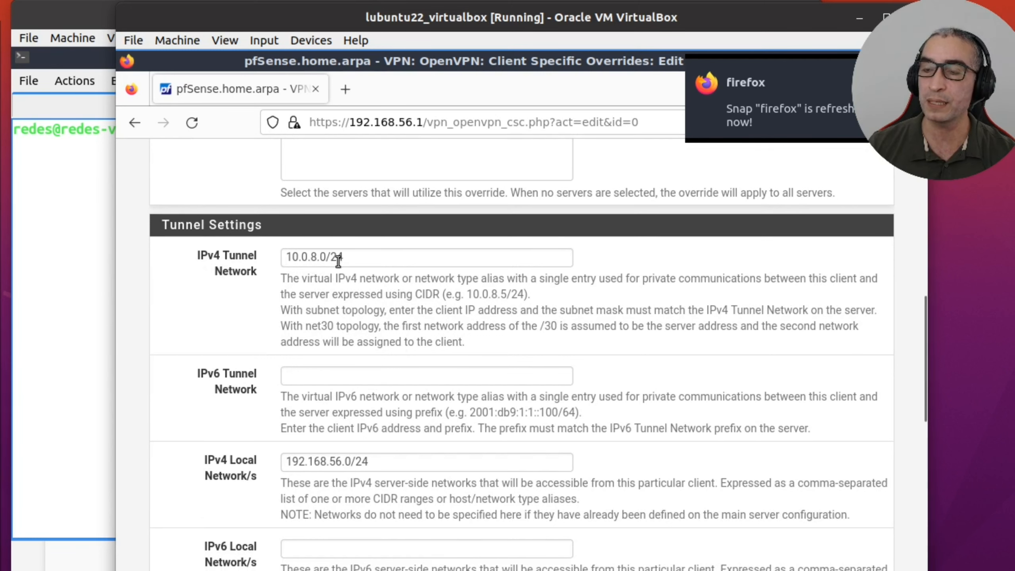
{"action": "scroll", "coordinate": [319, 280], "scroll_direction": "down", "scroll_amount": 4}
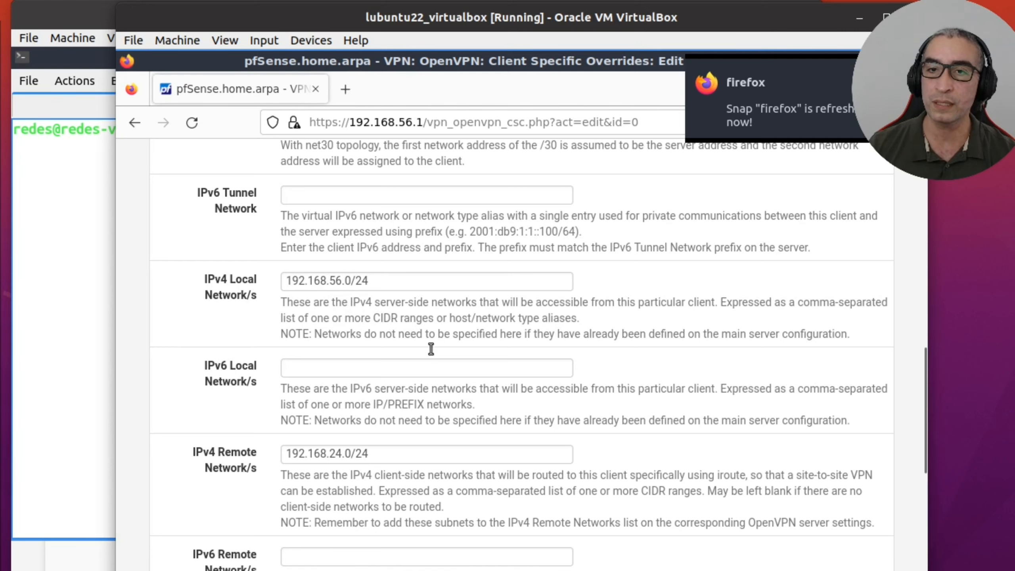
{"action": "scroll", "coordinate": [431, 349], "scroll_direction": "down", "scroll_amount": 3}
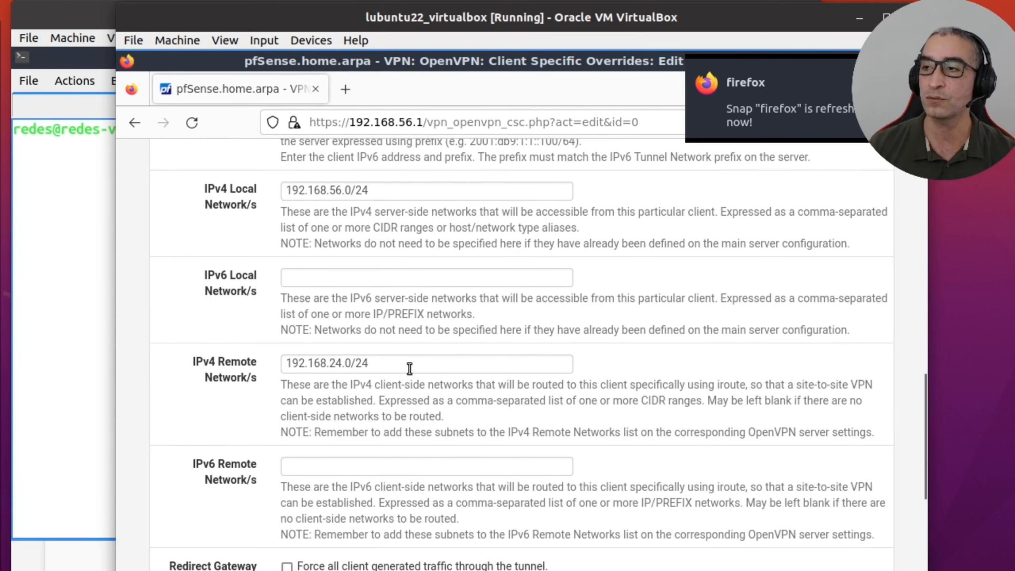
{"action": "scroll", "coordinate": [407, 370], "scroll_direction": "down", "scroll_amount": 6}
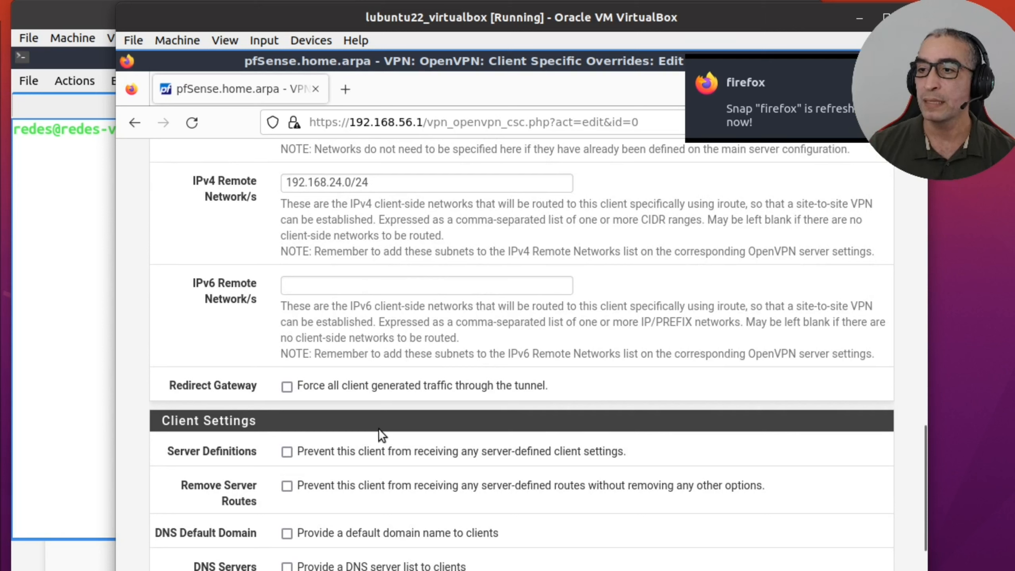
{"action": "left_click", "coordinate": [288, 387]}
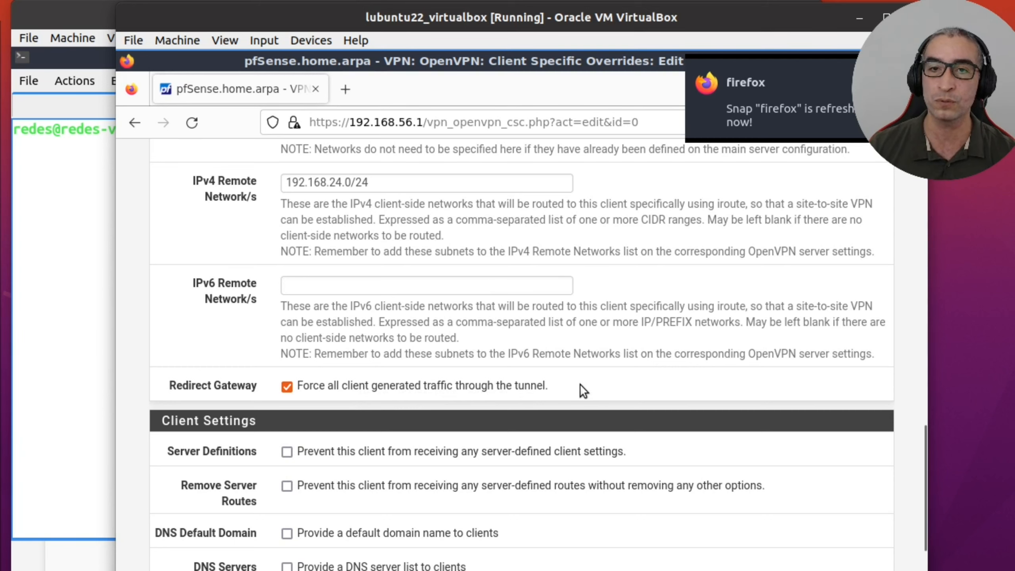
- Review the Client Settings options of the client_site_cert override and save it
{"action": "scroll", "coordinate": [580, 385], "scroll_direction": "down", "scroll_amount": 6}
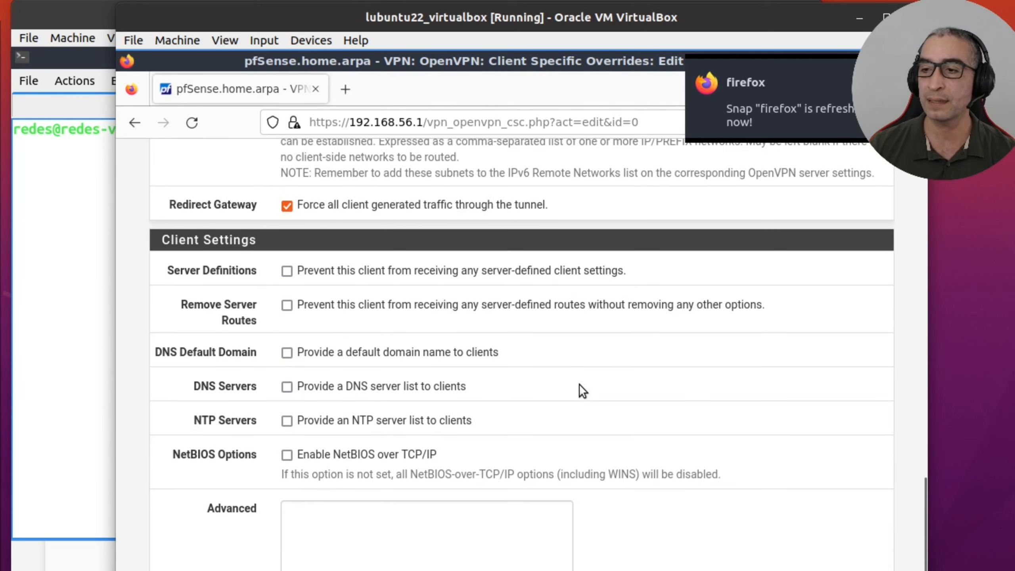
{"action": "scroll", "coordinate": [578, 385], "scroll_direction": "up", "scroll_amount": 4}
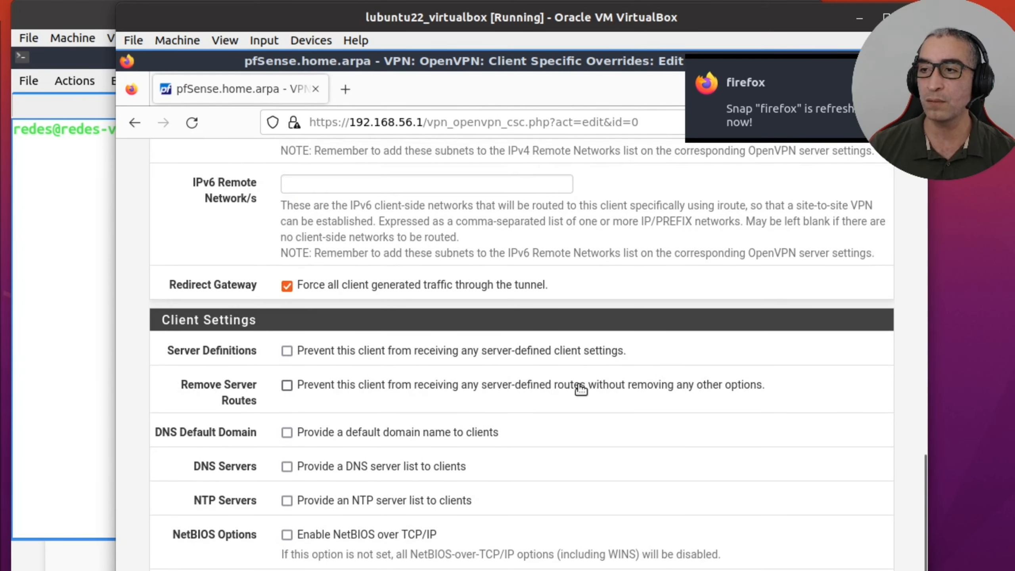
{"action": "scroll", "coordinate": [580, 388], "scroll_direction": "down", "scroll_amount": 4}
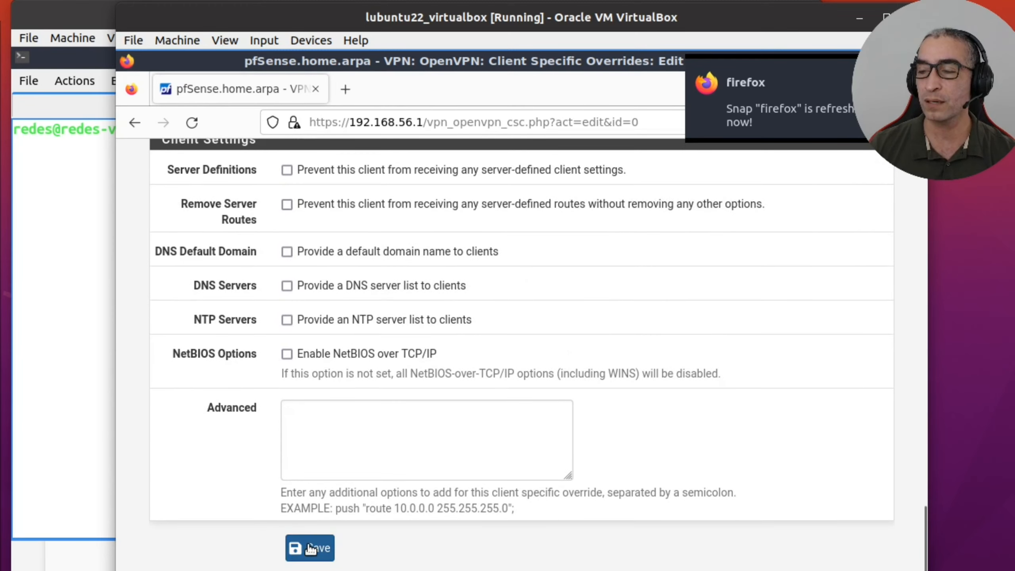
{"action": "scroll", "coordinate": [424, 508], "scroll_direction": "up", "scroll_amount": 4}
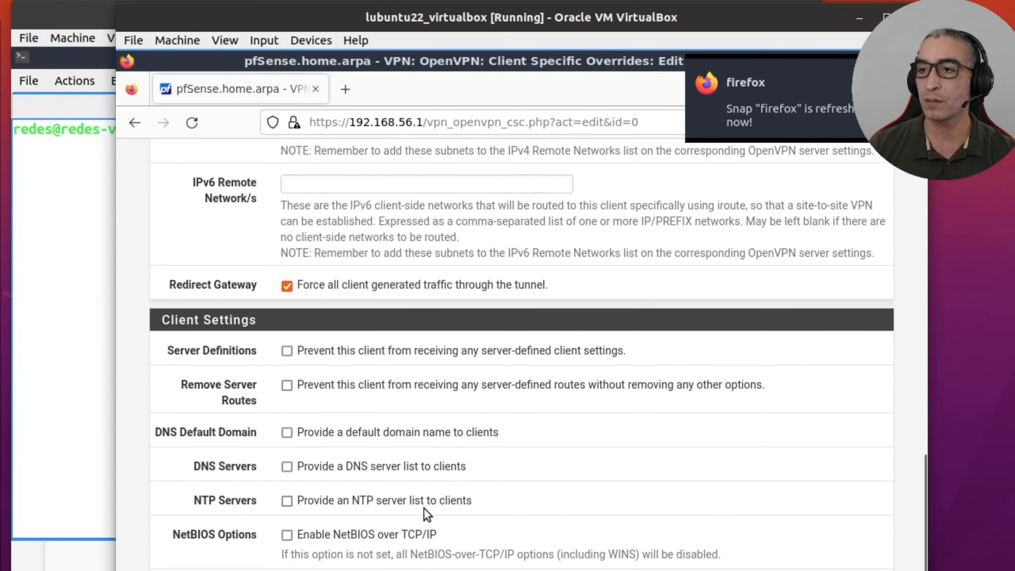
{"action": "scroll", "coordinate": [390, 527], "scroll_direction": "down", "scroll_amount": 4}
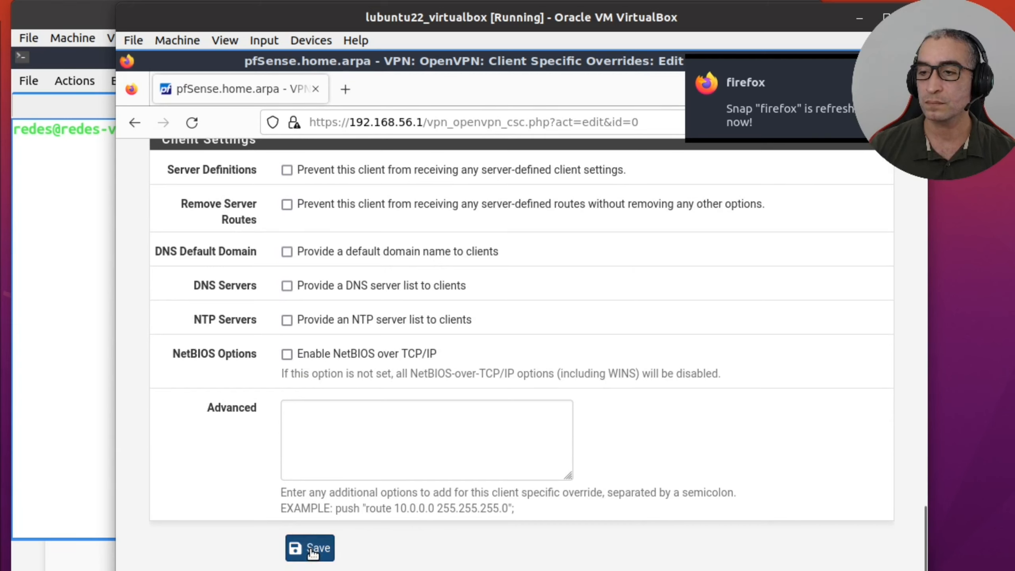
{"action": "left_click", "coordinate": [312, 551]}
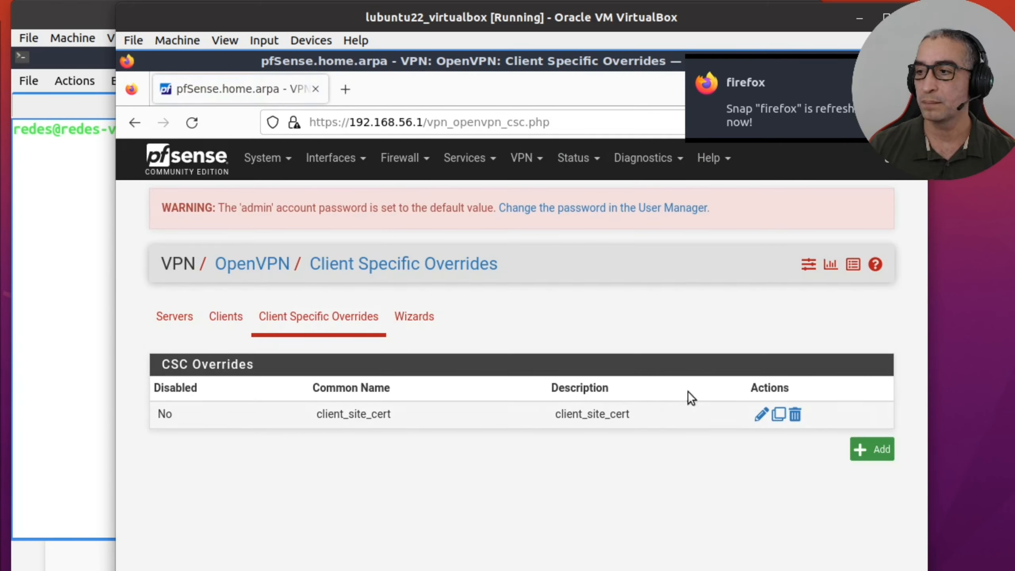
- Open the OpenVPN status page on the server-side pfSense and restart the site-to-site server service
{"action": "left_click", "coordinate": [582, 168]}
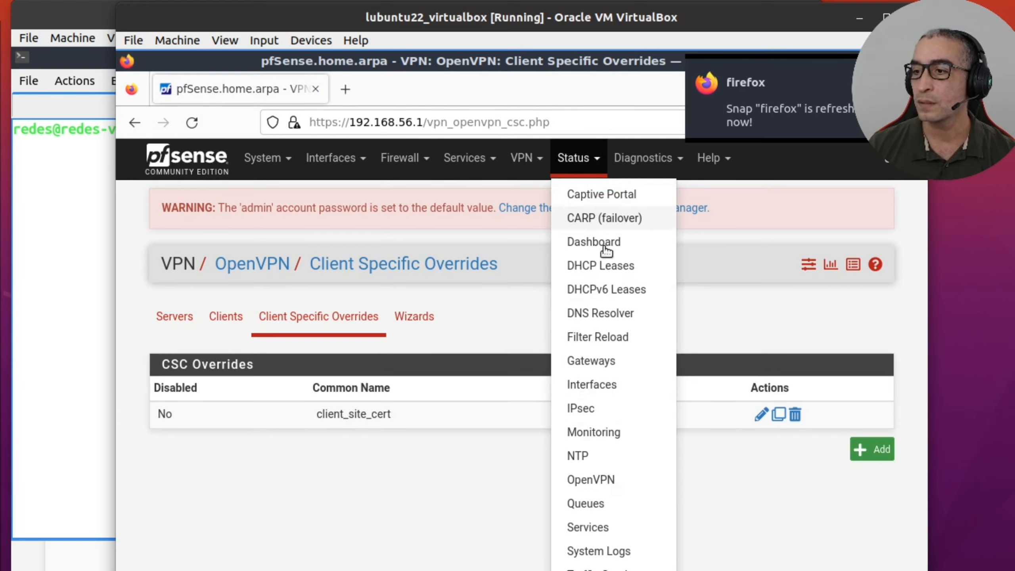
{"action": "left_click", "coordinate": [604, 478]}
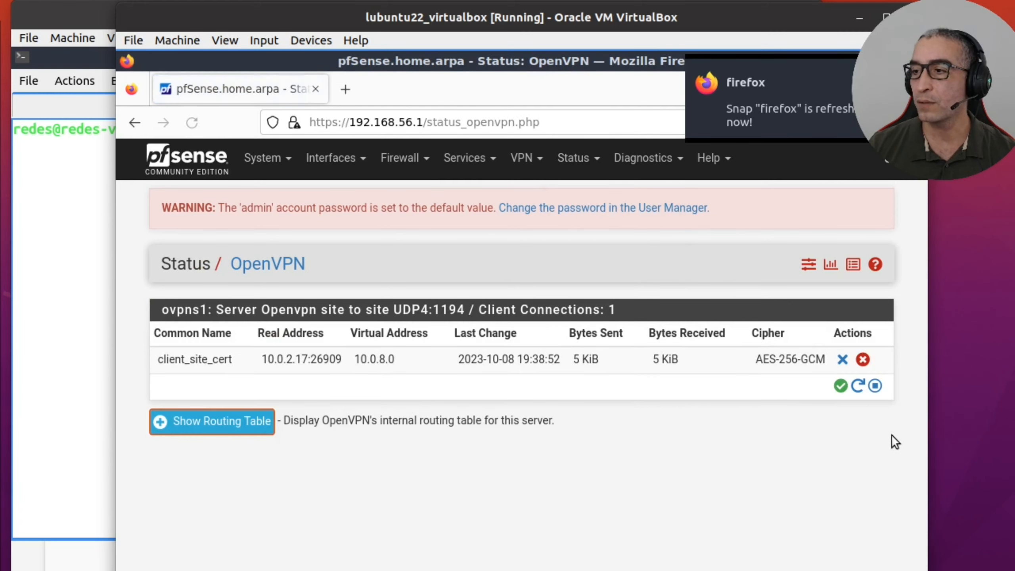
{"action": "left_click", "coordinate": [858, 385]}
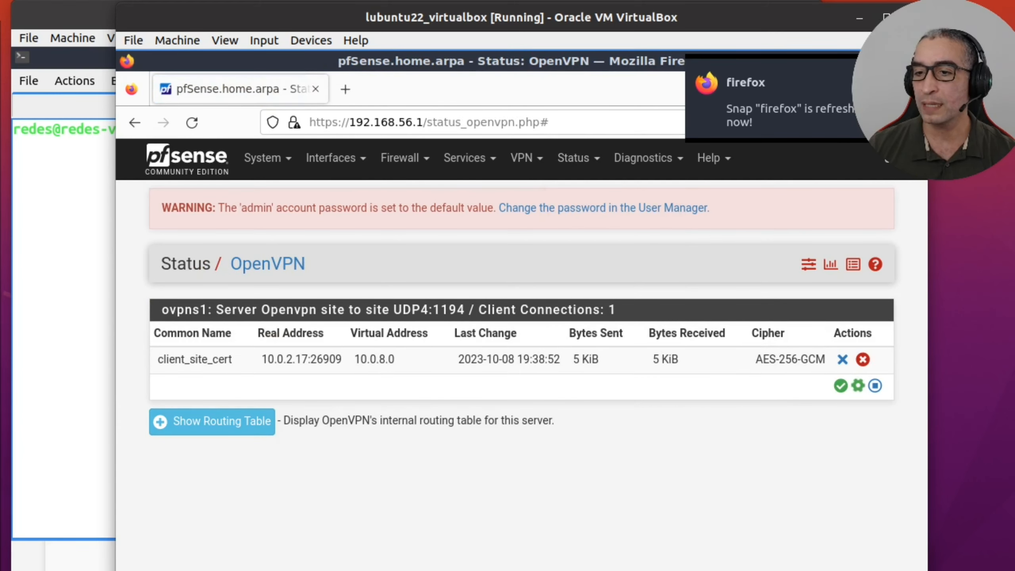
- Switch to the client VM's pfSense web interface, open its OpenVPN status page, and restart the client service
{"action": "left_click", "coordinate": [72, 566]}
{"action": "left_click", "coordinate": [470, 156]}
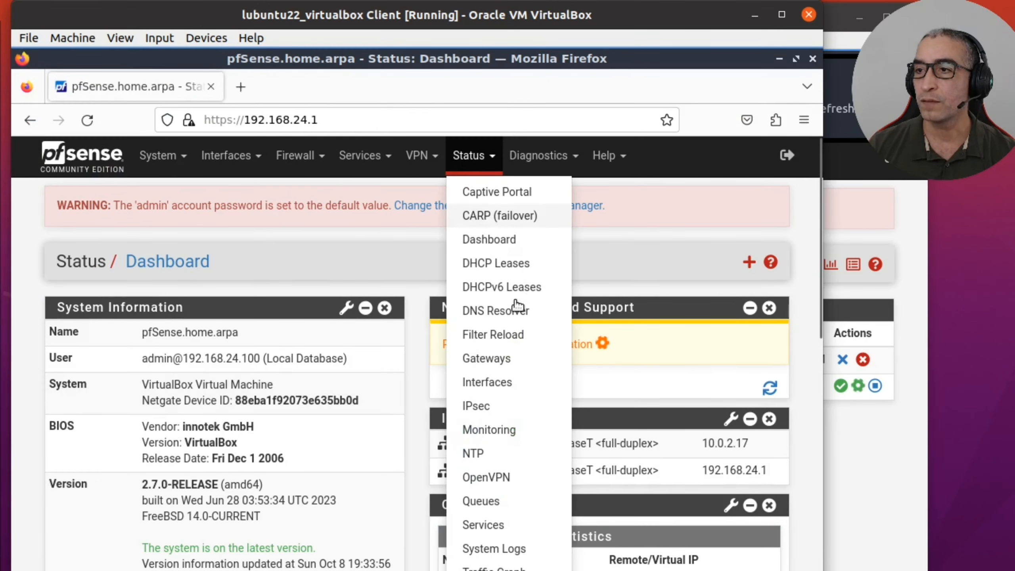
{"action": "left_click", "coordinate": [518, 477]}
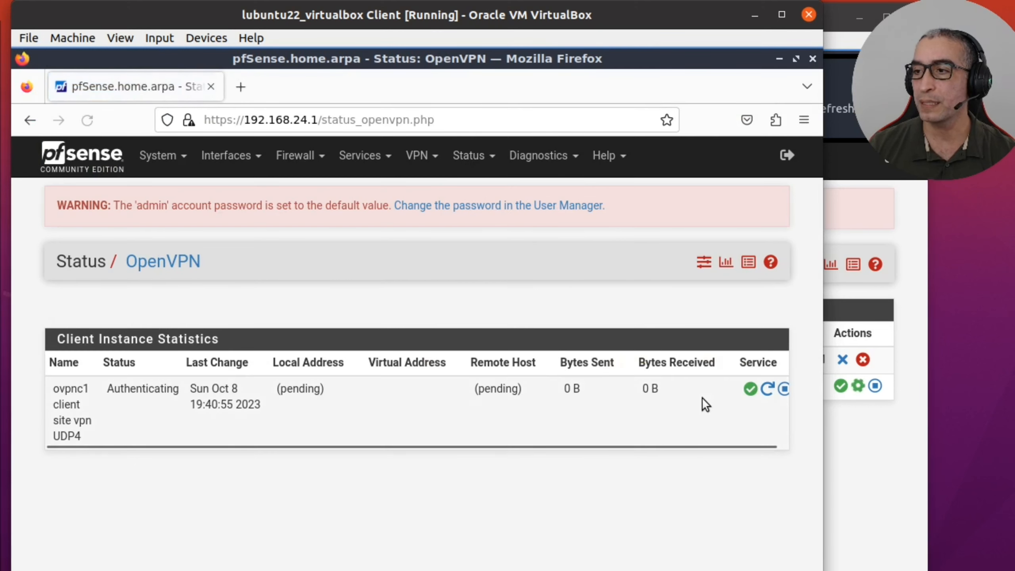
{"action": "left_click", "coordinate": [768, 392]}
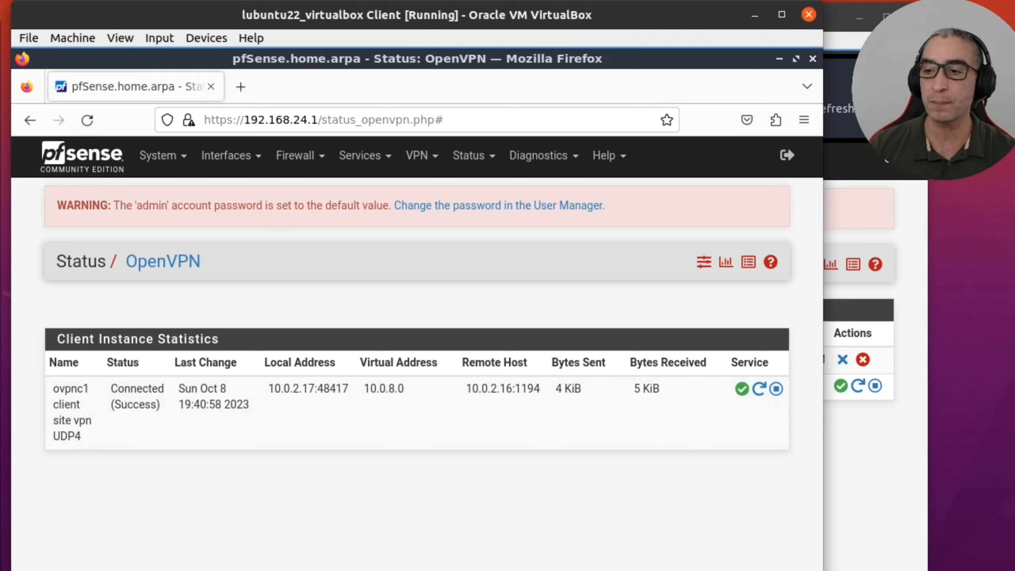
- Ping 192.168.56.101 twice from the client VM's terminal, stopping each ping after a couple of packets
{"action": "key", "text": "alt+Tab"}
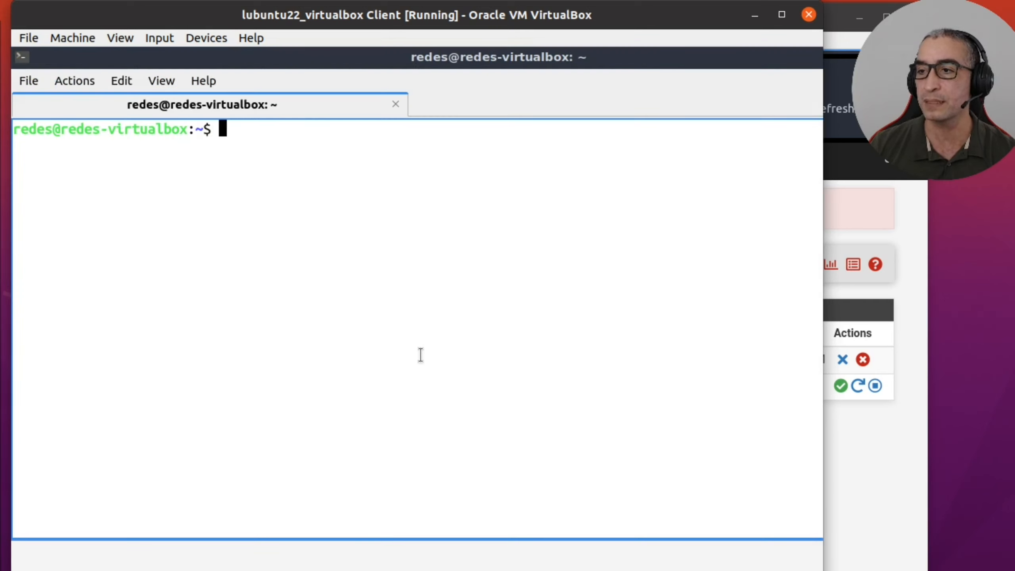
{"action": "key", "text": "Up"}
{"action": "key", "text": "Up"}
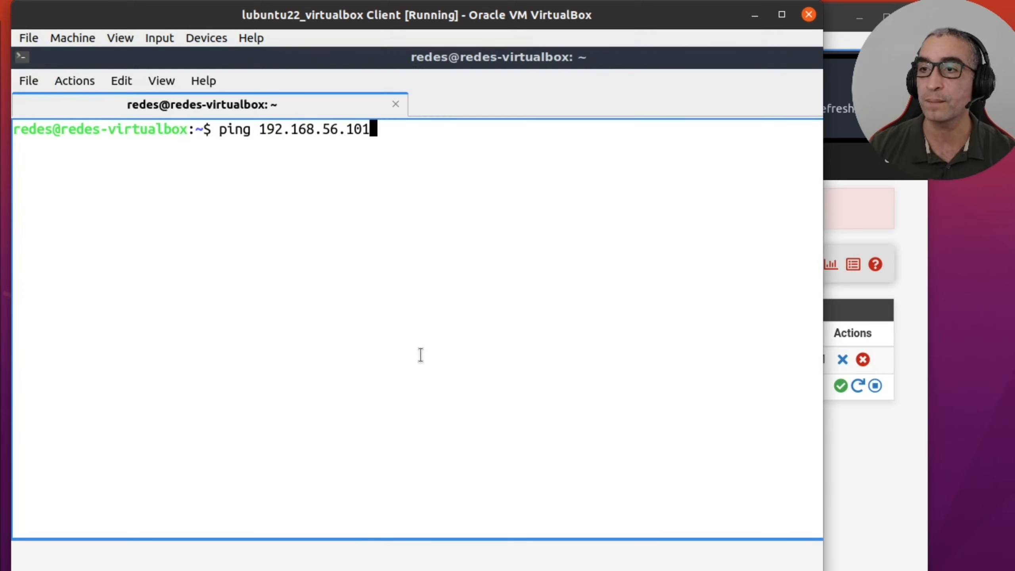
{"action": "key", "text": "Return"}
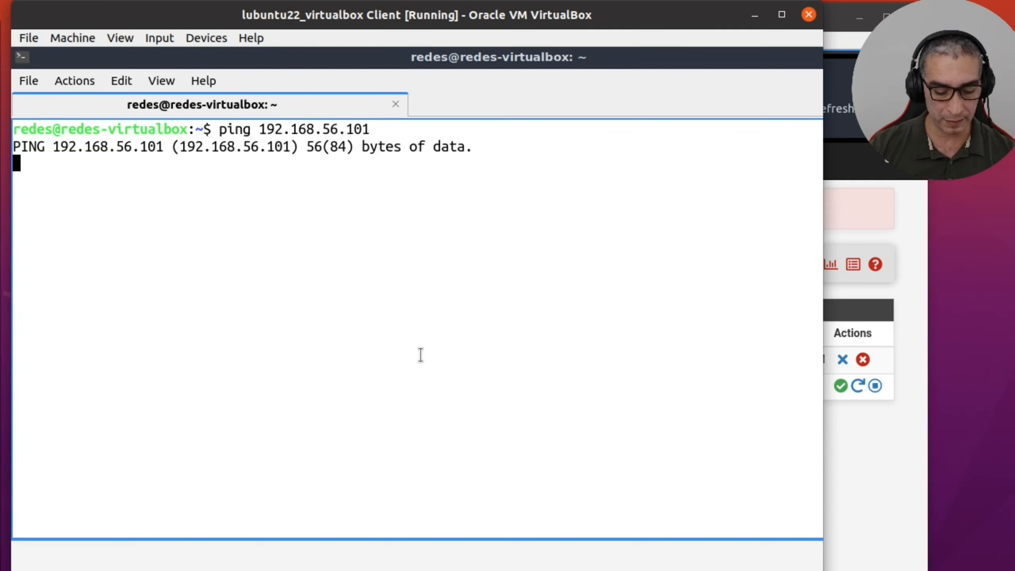
{"action": "key", "text": "ctrl+c"}
{"action": "key", "text": "Up"}
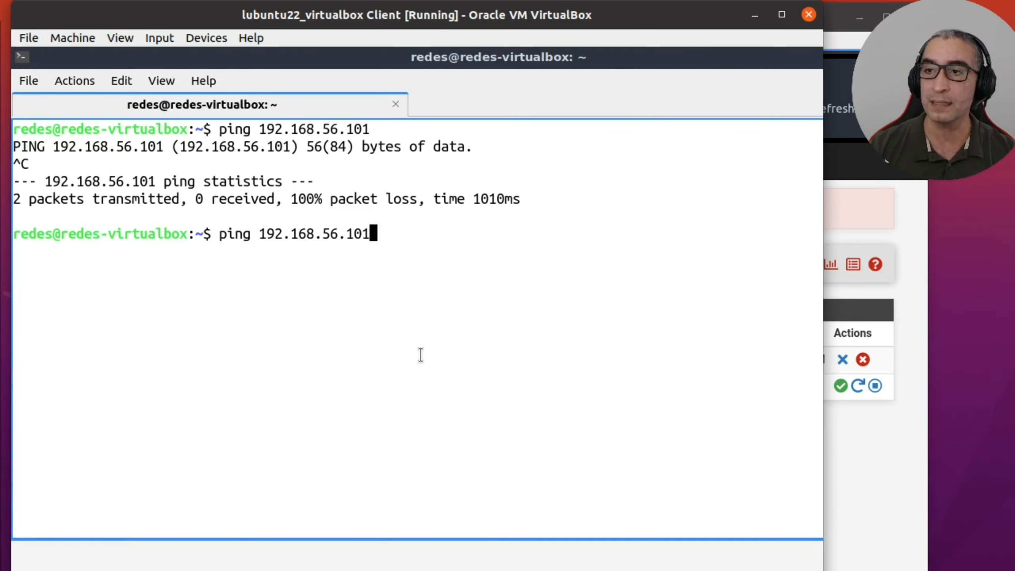
{"action": "key", "text": "Return"}
{"action": "key", "text": "ctrl+c"}
- Run tracepath -n 8.8.8.8 in the client VM's terminal and stop it after the first hops
{"action": "key", "text": "Up"}
{"action": "key", "text": "Up"}
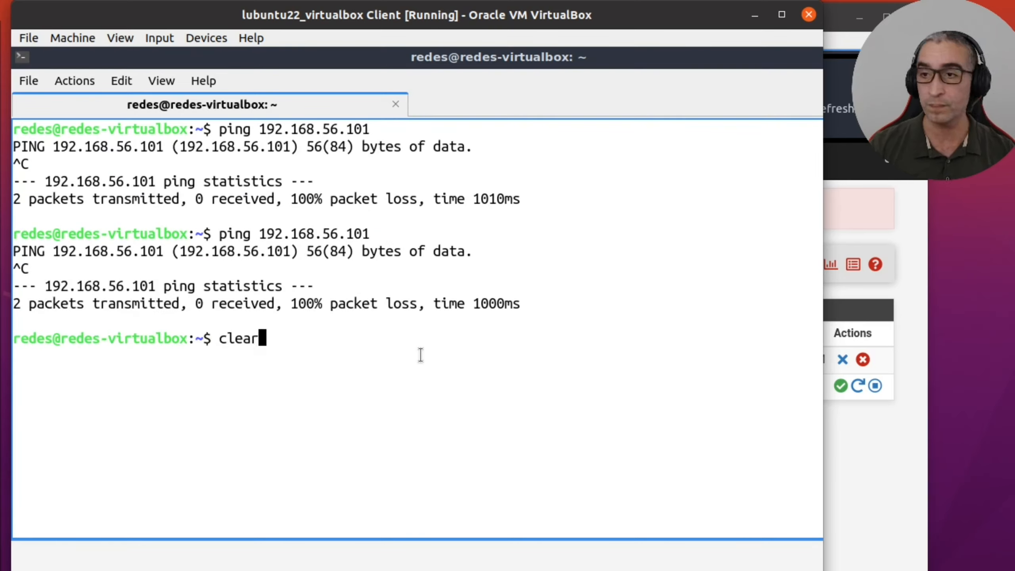
{"action": "key", "text": "Down"}
{"action": "key", "text": "BackSpace"}
{"action": "key", "text": "BackSpace"}
{"action": "key", "text": "Up"}
{"action": "key", "text": "Return"}
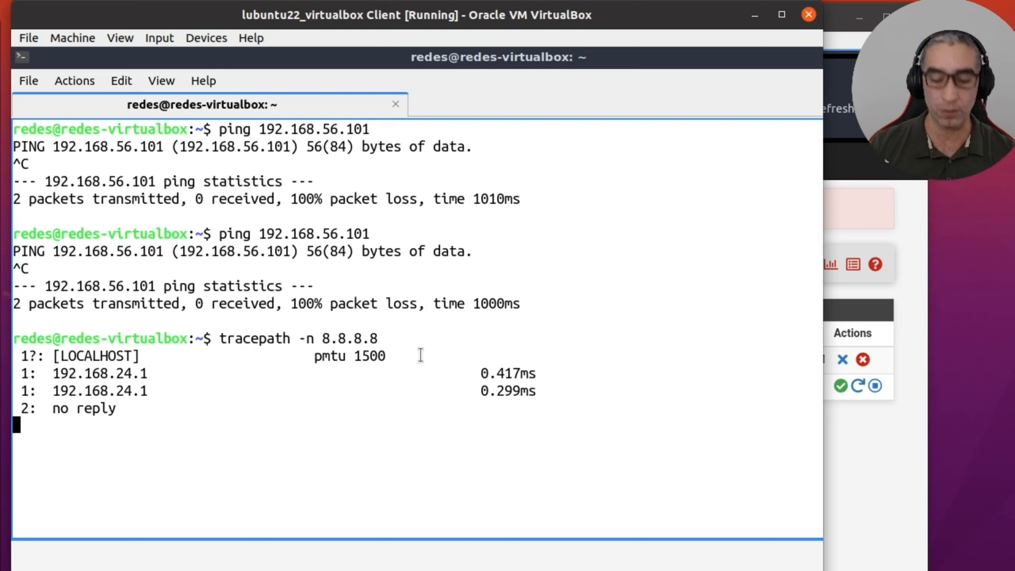
{"action": "key", "text": "ctrl+c"}
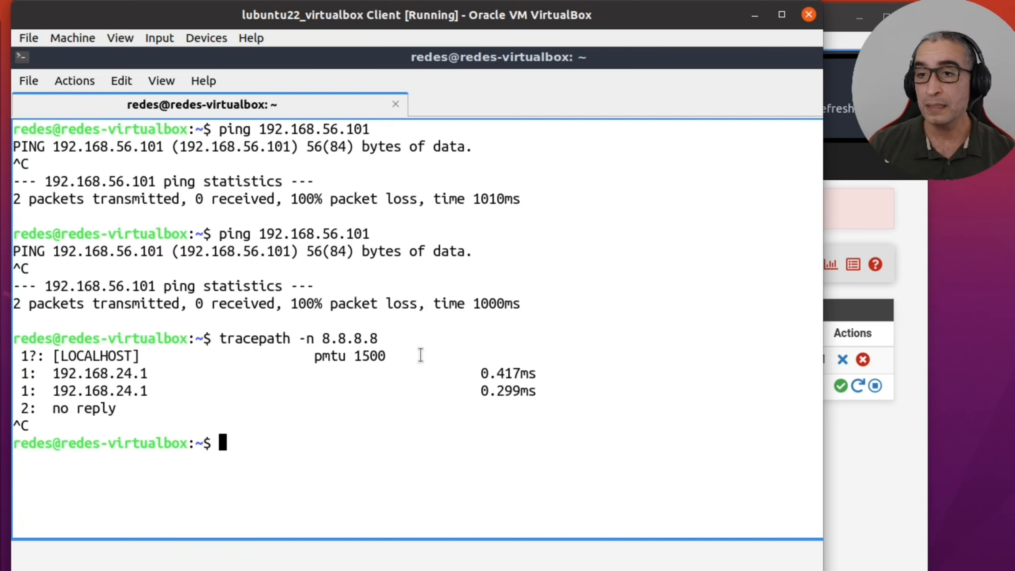
- Switch to the Chromium article and read the "Searching for the VPN tunnel" section on checking the routes
{"action": "left_click", "coordinate": [877, 490]}
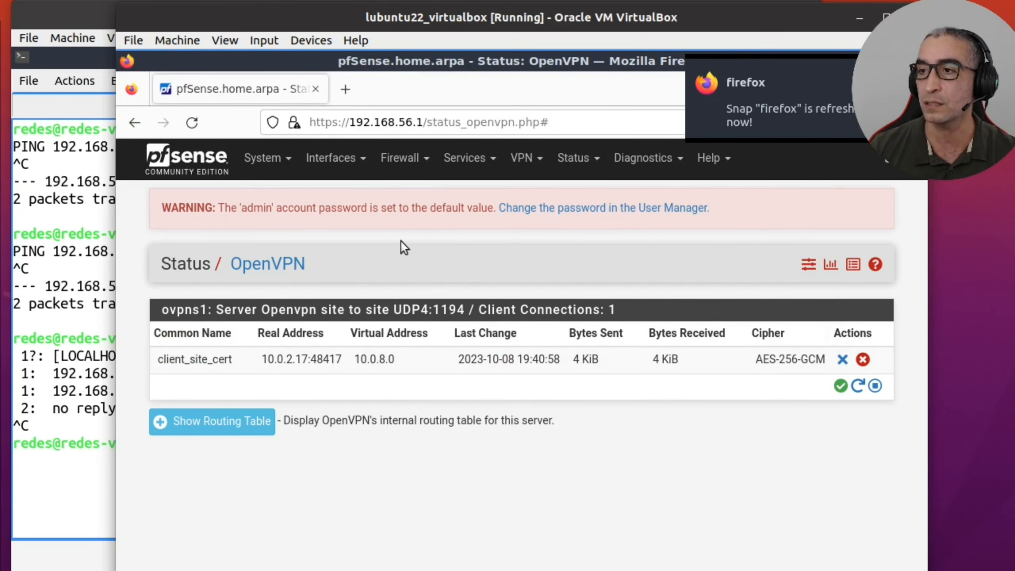
{"action": "key", "text": "alt+Tab"}
{"action": "scroll", "coordinate": [578, 362], "scroll_direction": "up", "scroll_amount": 4}
{"action": "scroll", "coordinate": [570, 375], "scroll_direction": "down", "scroll_amount": 4}
{"action": "scroll", "coordinate": [570, 375], "scroll_direction": "up", "scroll_amount": 10}
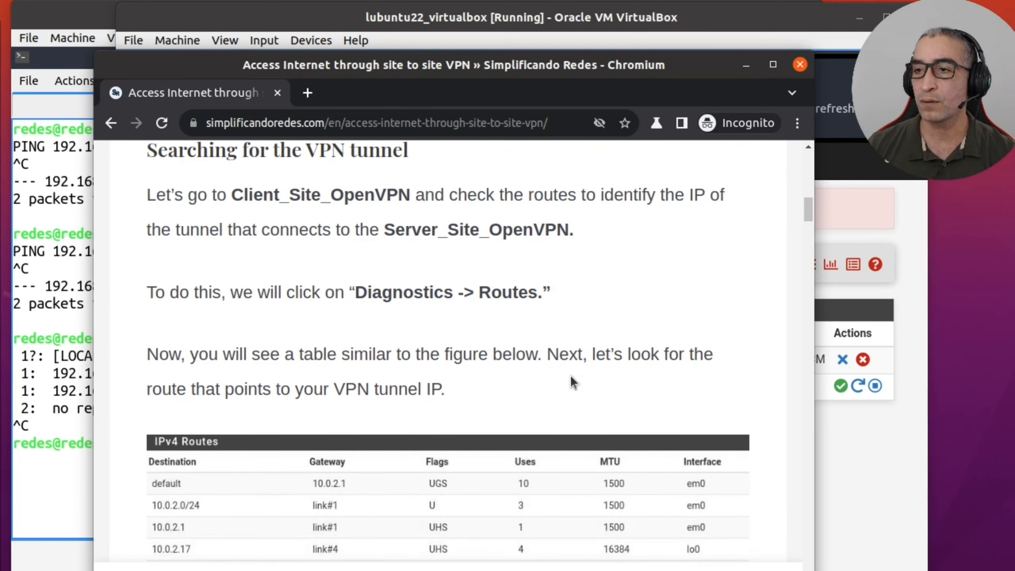
{"action": "scroll", "coordinate": [570, 375], "scroll_direction": "down", "scroll_amount": 4}
{"action": "scroll", "coordinate": [571, 376], "scroll_direction": "down", "scroll_amount": 2}
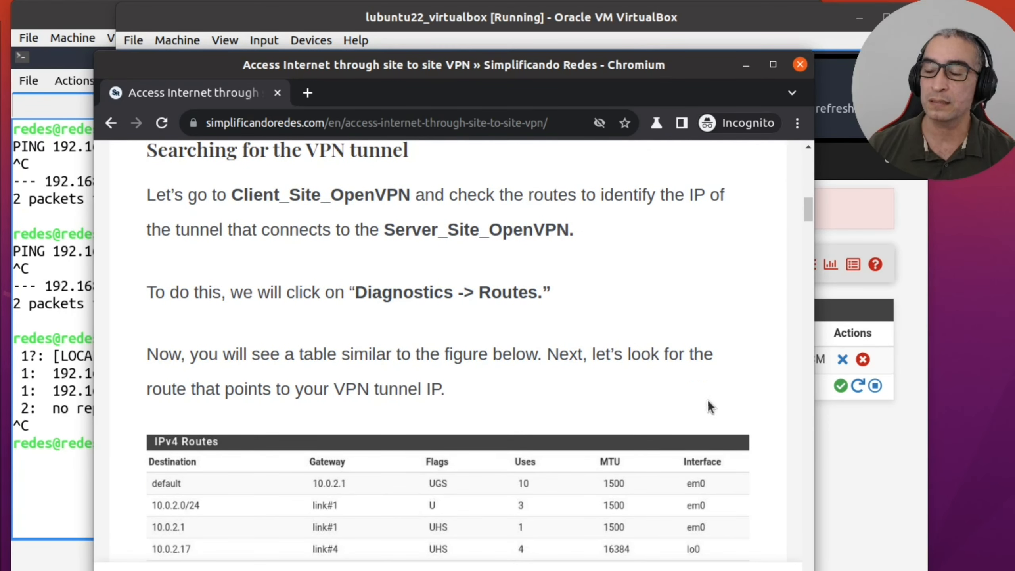
- Open the Routes diagnostics on the server-side pfSense and highlight the 10.0.8.0/24 tunnel network in the IPv4 routes
{"action": "left_click", "coordinate": [875, 536]}
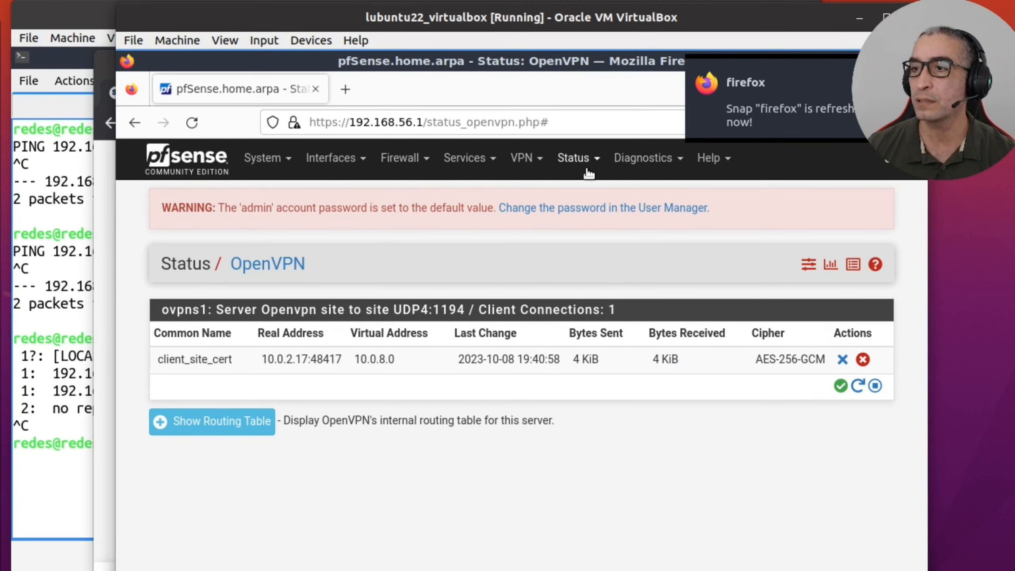
{"action": "left_click", "coordinate": [627, 159]}
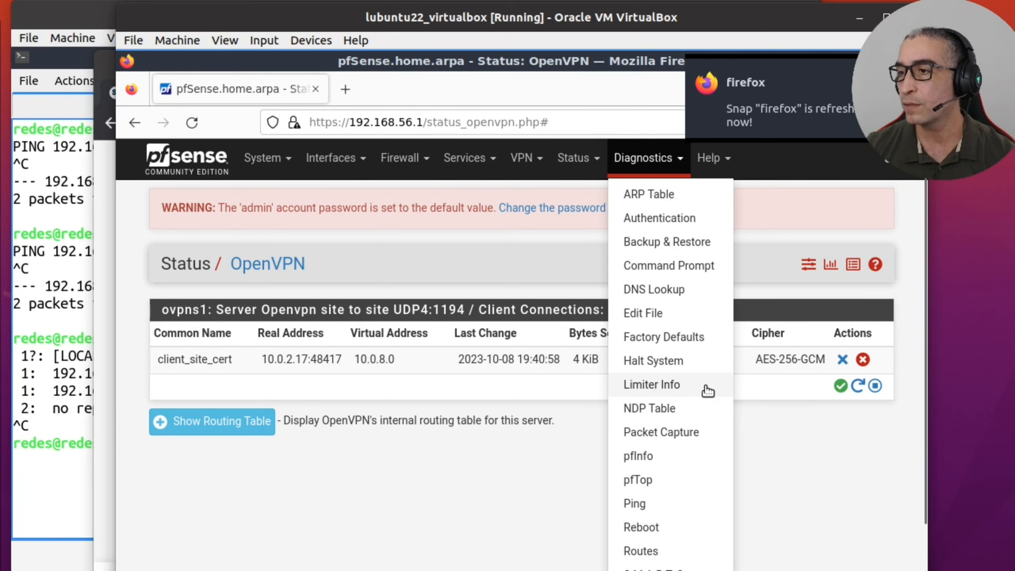
{"action": "scroll", "coordinate": [698, 470], "scroll_direction": "down", "scroll_amount": 3}
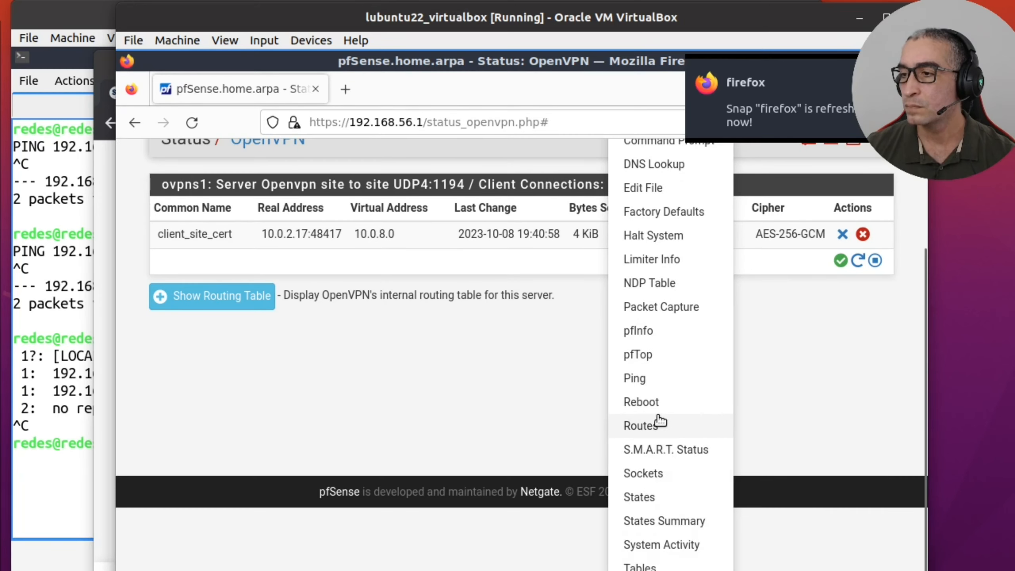
{"action": "left_click", "coordinate": [657, 421]}
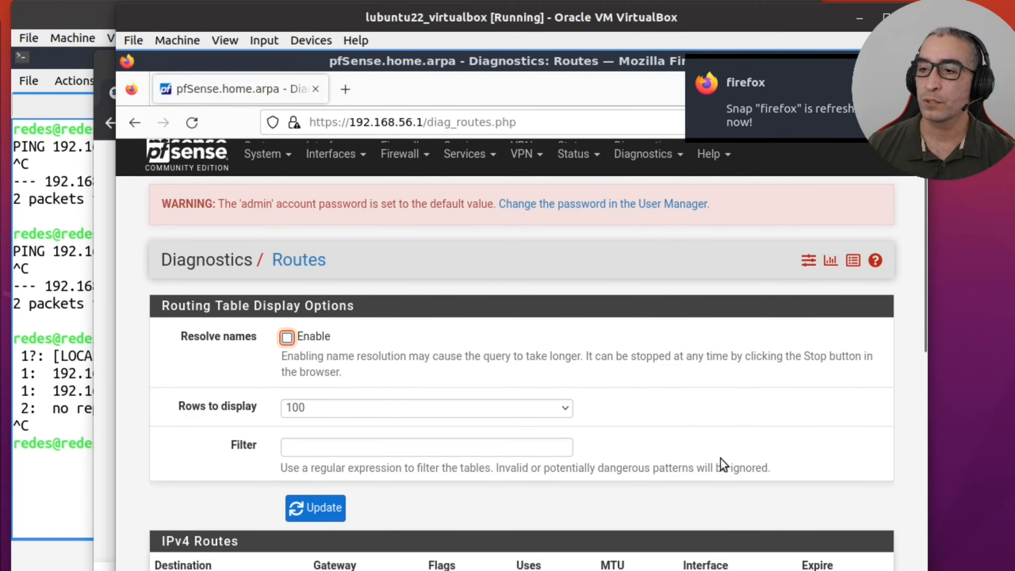
{"action": "scroll", "coordinate": [719, 448], "scroll_direction": "down", "scroll_amount": 5}
{"action": "scroll", "coordinate": [717, 444], "scroll_direction": "up", "scroll_amount": 3}
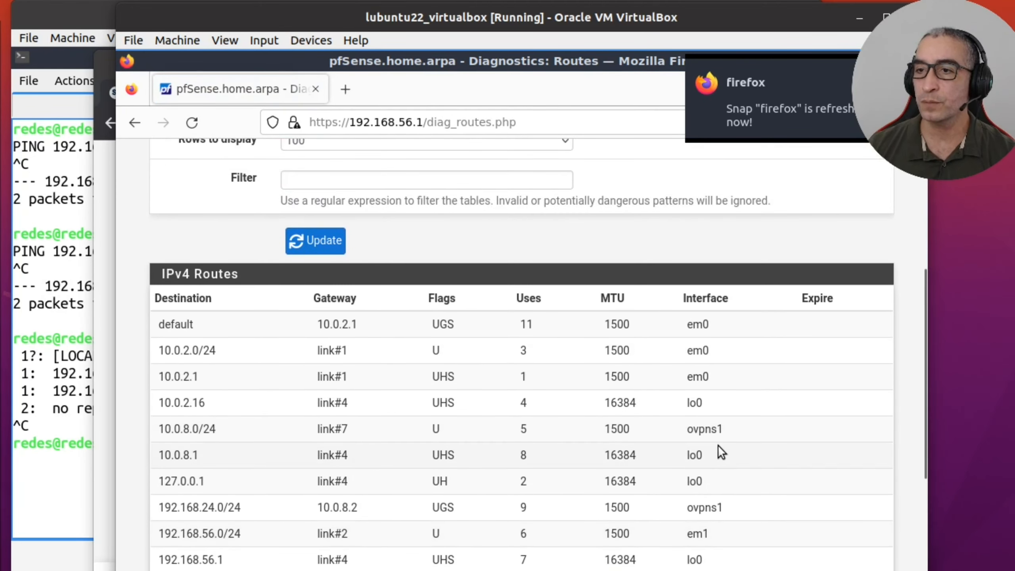
{"action": "scroll", "coordinate": [718, 445], "scroll_direction": "down", "scroll_amount": 3}
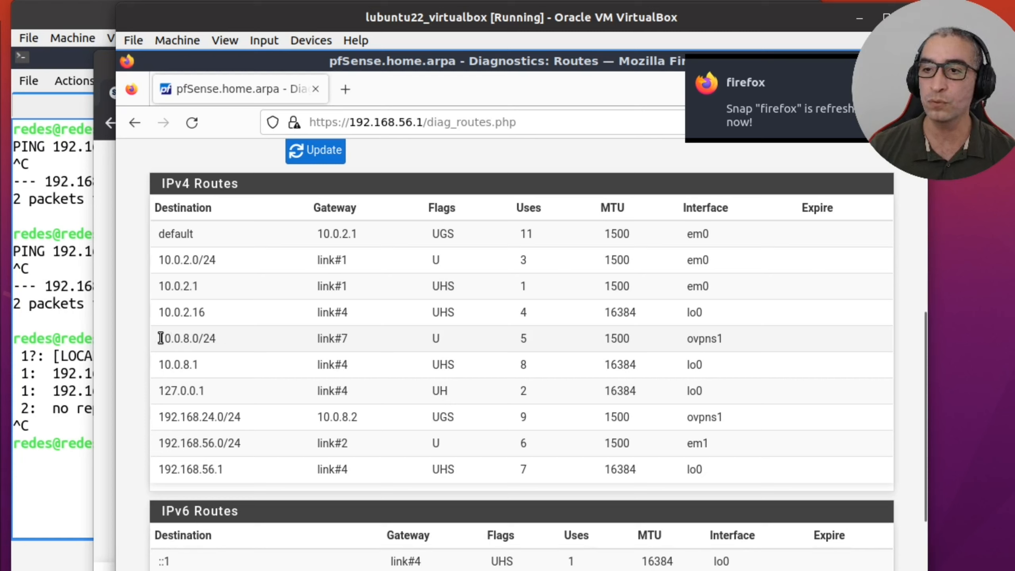
{"action": "left_click_drag", "start_coordinate": [159, 336], "coordinate": [226, 340]}
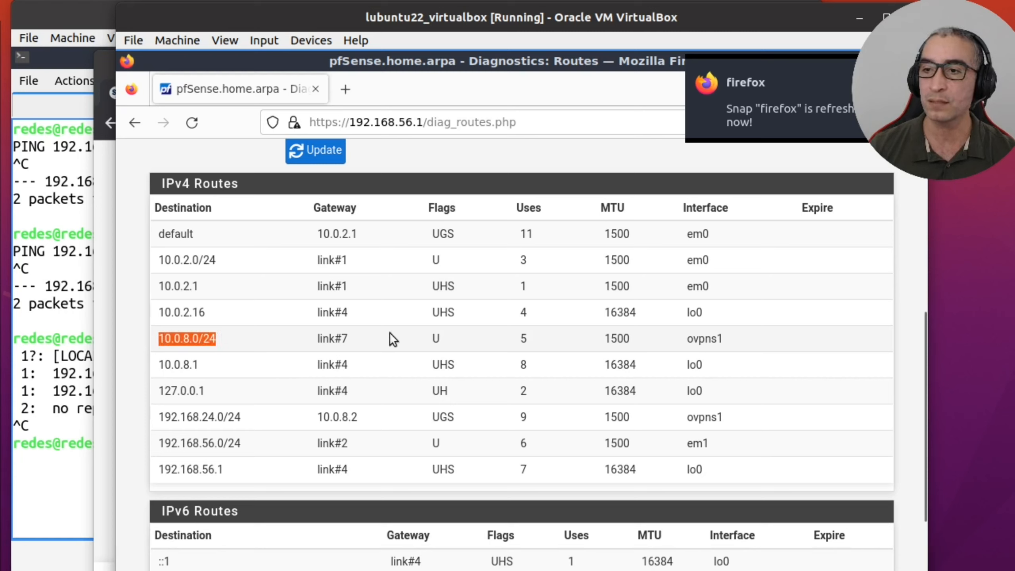
- Examine the ovpns1 interface of the tunnel route and the 10.0.2.0/24 network in the server-side pfSense's IPv4 routes
{"action": "left_click_drag", "start_coordinate": [734, 335], "coordinate": [658, 336]}
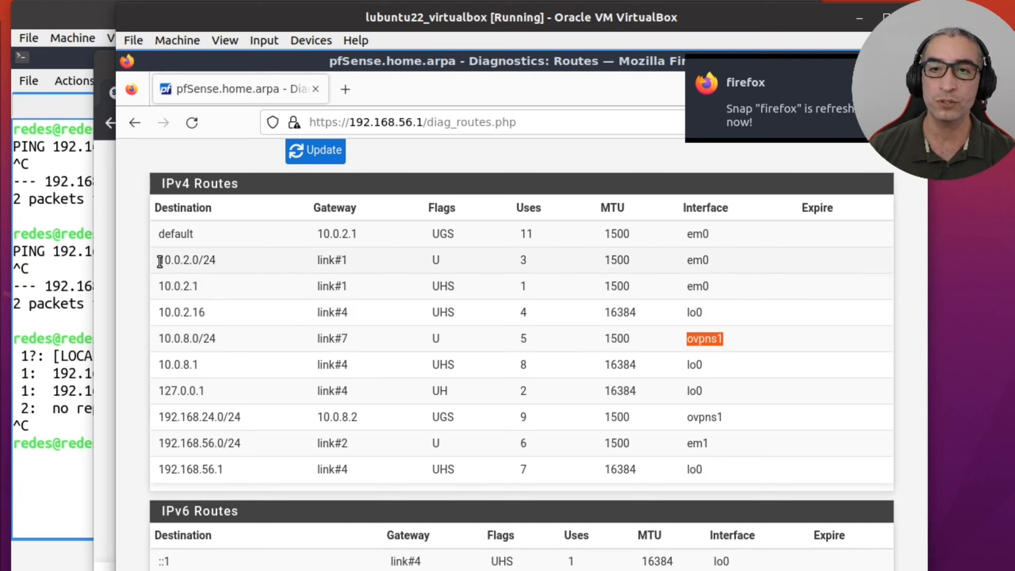
{"action": "left_click_drag", "start_coordinate": [160, 262], "coordinate": [237, 261]}
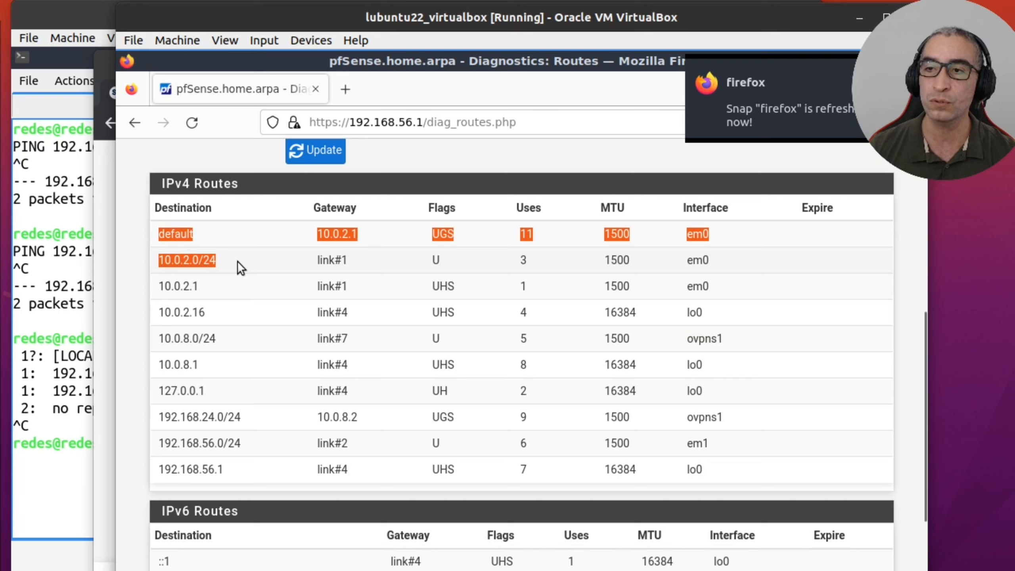
{"action": "left_click", "coordinate": [217, 265]}
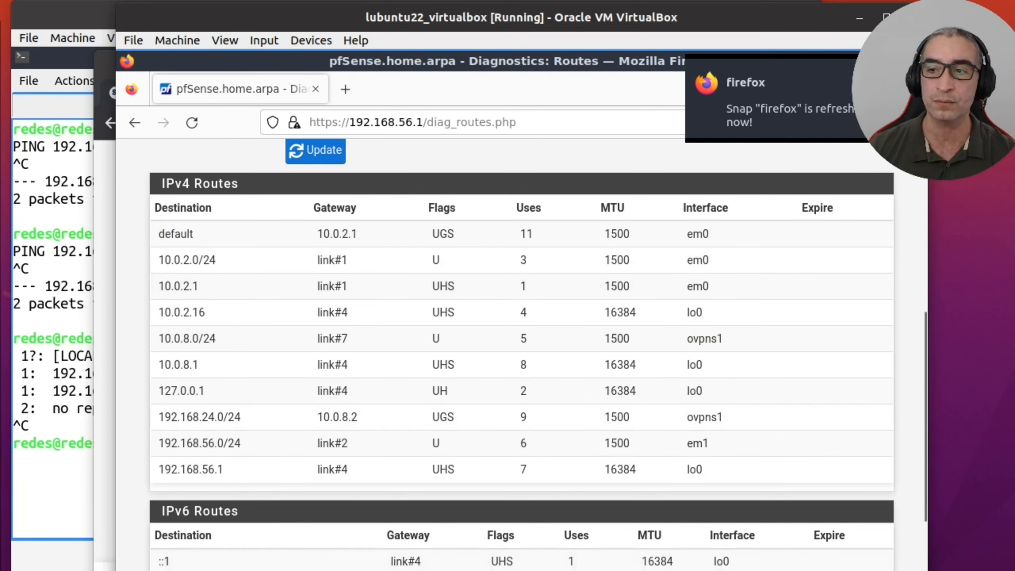
- Ping 8.8.8.8 from the server-side VM's terminal and stop it after a few replies
{"action": "key", "text": "alt+Tab"}
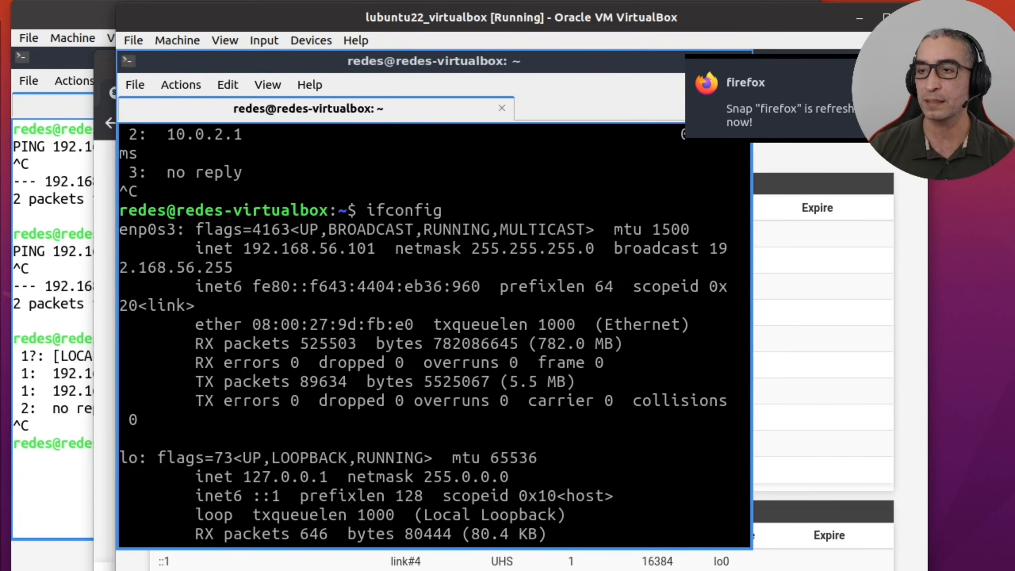
{"action": "key", "text": "Up"}
{"action": "key", "text": "Up"}
{"action": "key", "text": "Up"}
{"action": "key", "text": "Up"}
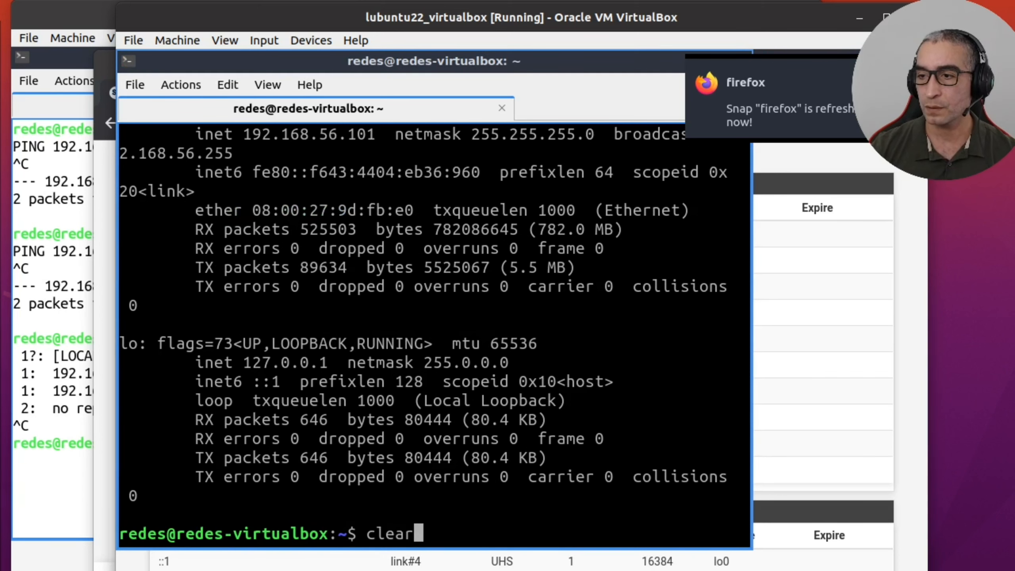
{"action": "key", "text": "Up"}
{"action": "key", "text": "Return"}
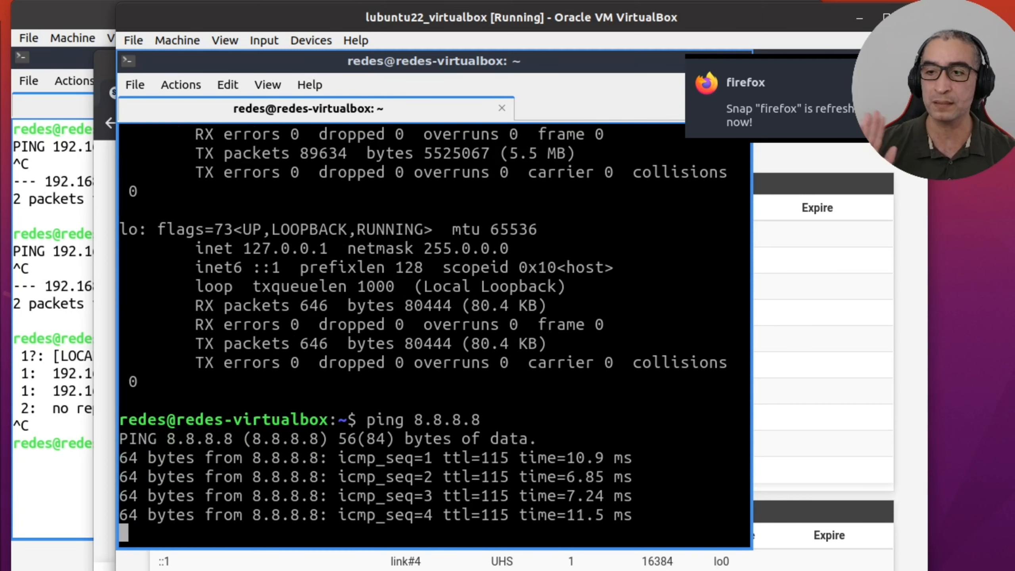
{"action": "key", "text": "ctrl+c"}
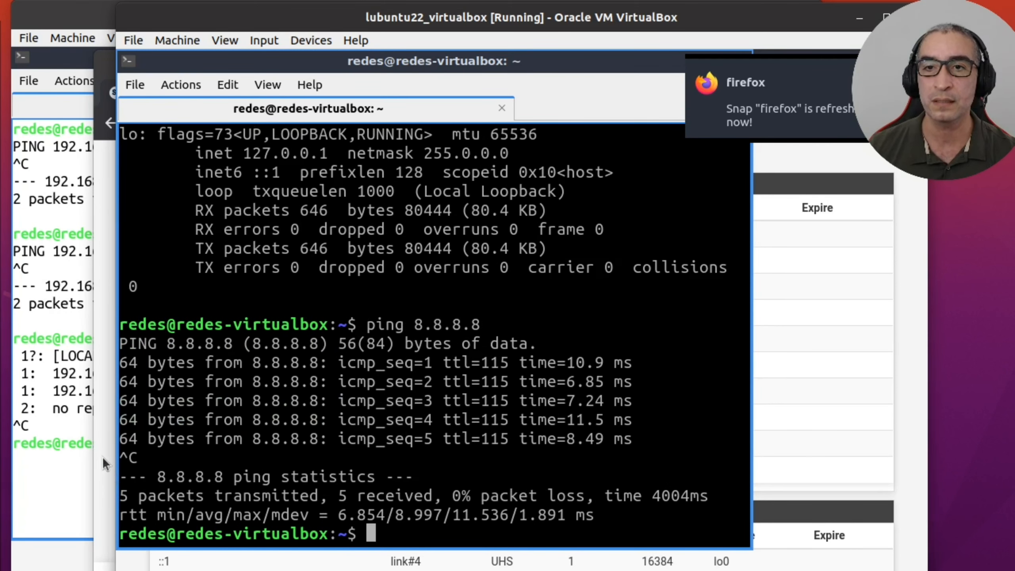
- Return to the server-side pfSense and open the OpenVPN Client Specific Overrides
{"action": "left_click", "coordinate": [812, 517]}
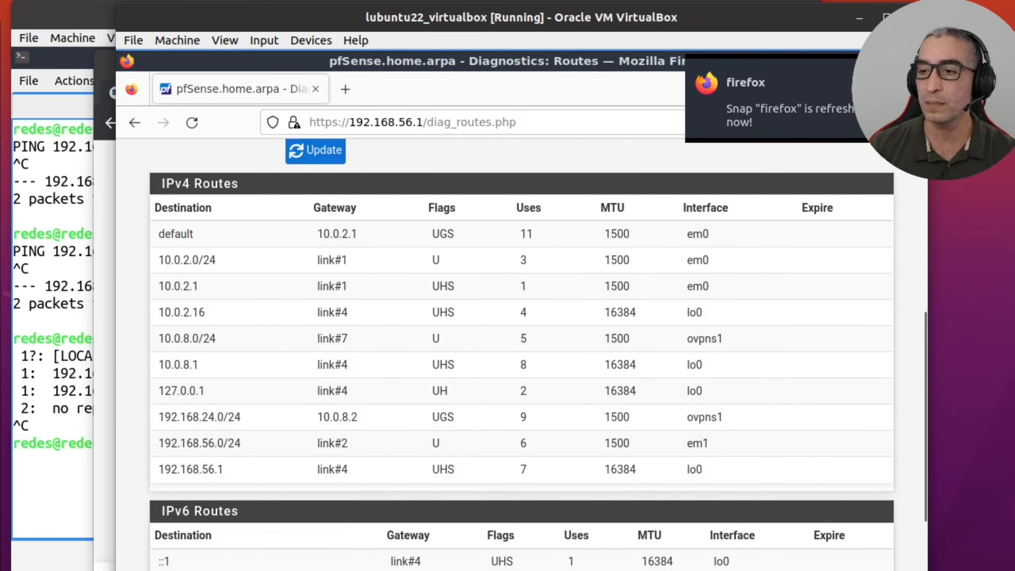
{"action": "left_click", "coordinate": [64, 507]}
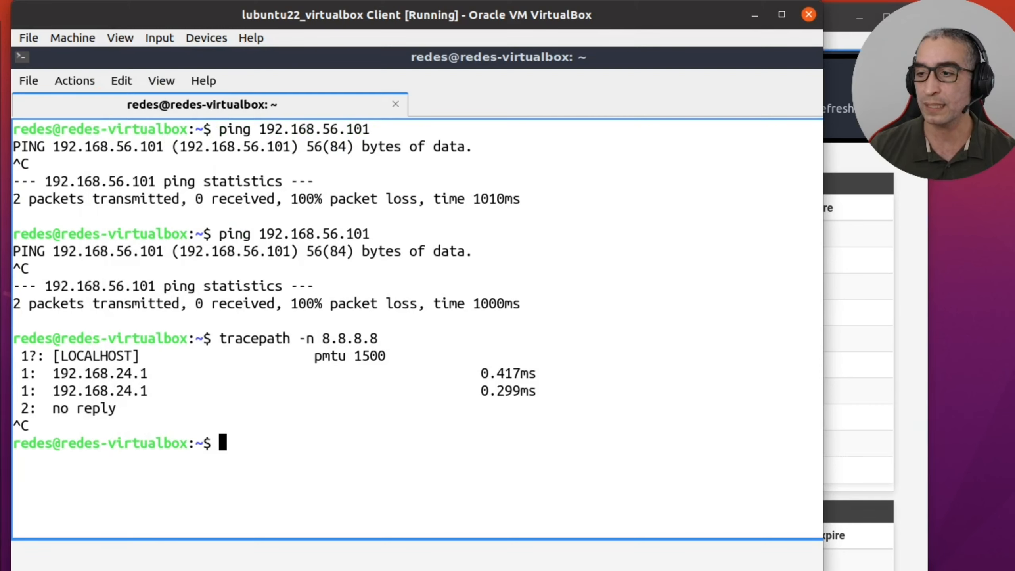
{"action": "left_click", "coordinate": [924, 567]}
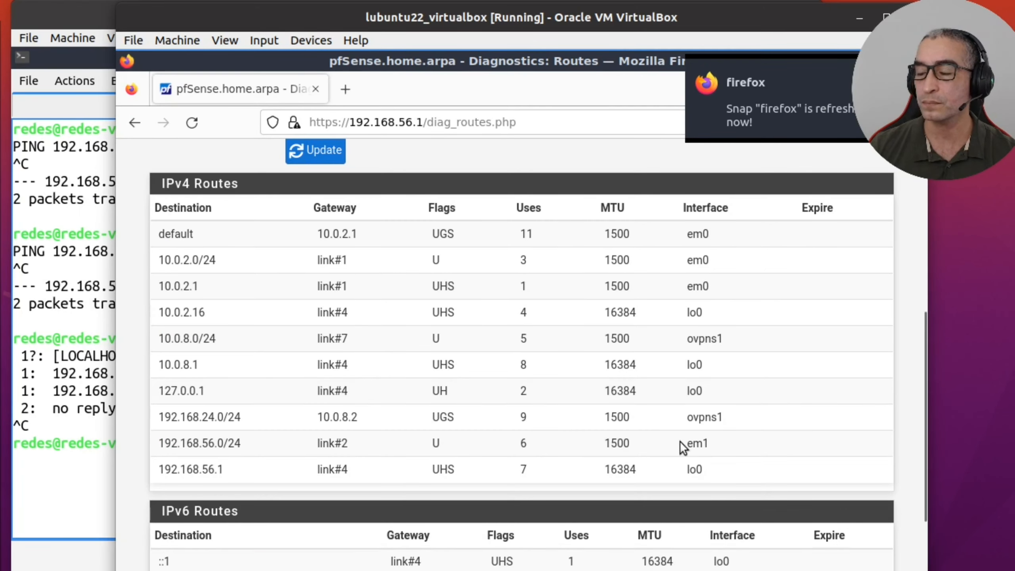
{"action": "scroll", "coordinate": [804, 466], "scroll_direction": "up", "scroll_amount": 5}
{"action": "left_click", "coordinate": [526, 158]}
{"action": "left_click", "coordinate": [538, 234]}
{"action": "left_click", "coordinate": [318, 317]}
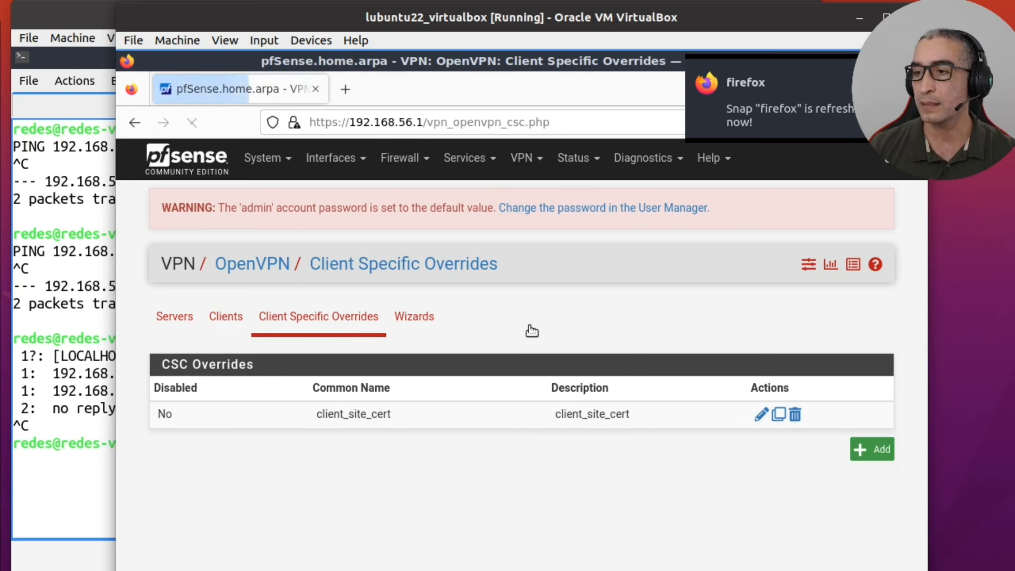
- Disable Redirect Gateway in the client_site_cert override and save it
{"action": "left_click", "coordinate": [761, 415]}
{"action": "scroll", "coordinate": [719, 460], "scroll_direction": "down", "scroll_amount": 15}
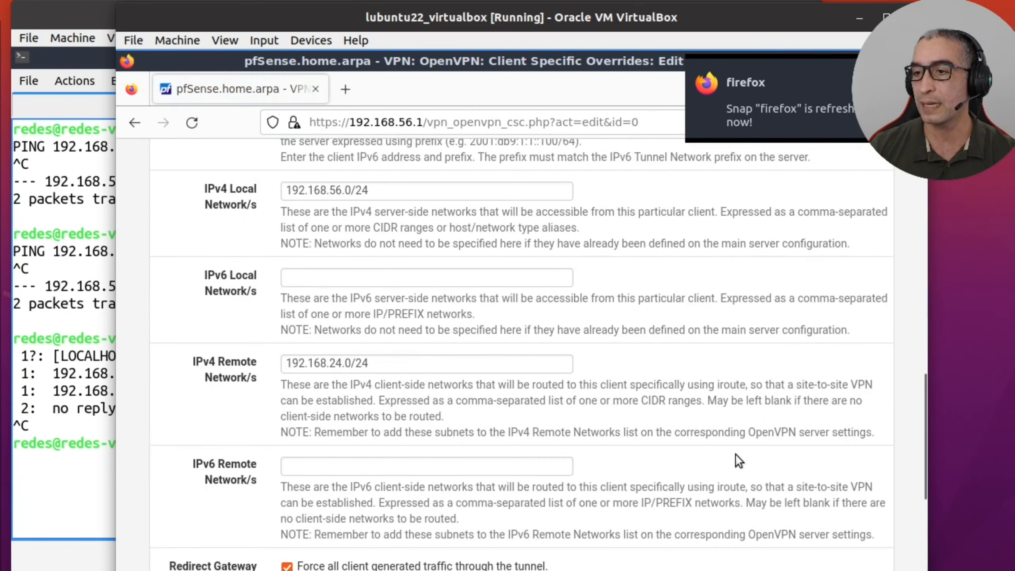
{"action": "left_click", "coordinate": [287, 296]}
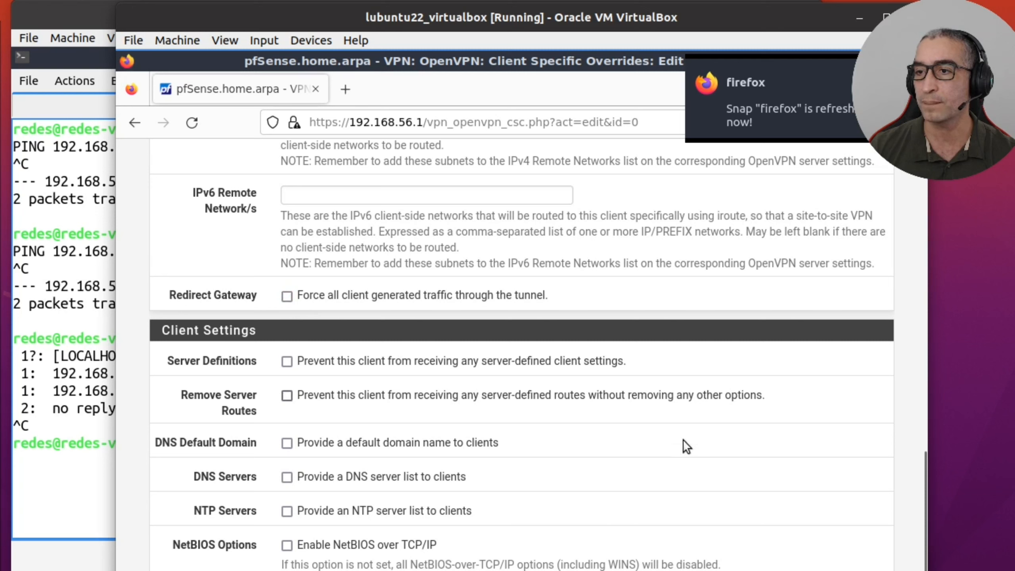
{"action": "scroll", "coordinate": [768, 477], "scroll_direction": "down", "scroll_amount": 5}
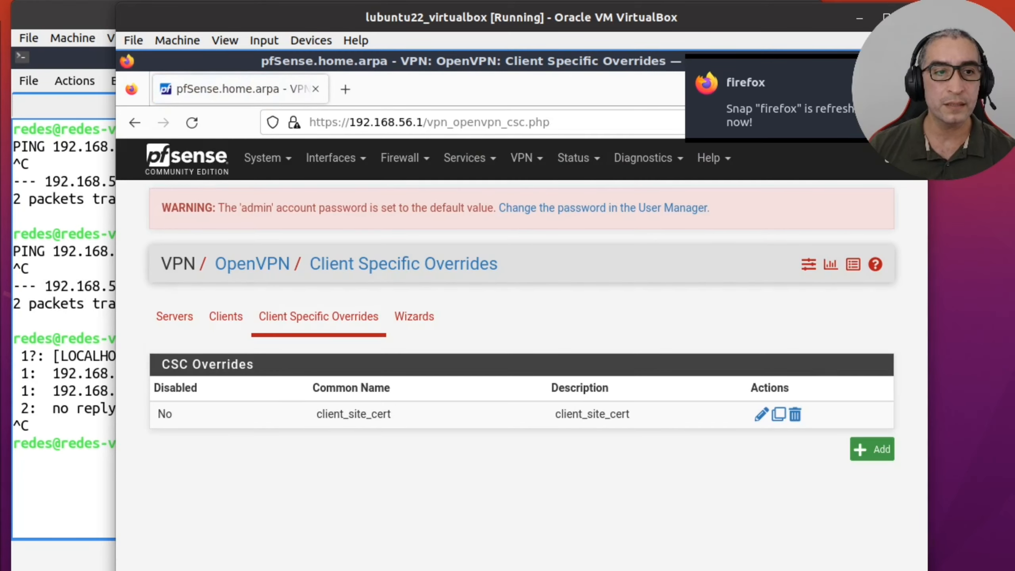
- Switch to the Chromium article and read from "Searching for the VPN tunnel" through "Configuring Openvpn Server"
{"action": "key", "text": "alt+Tab"}
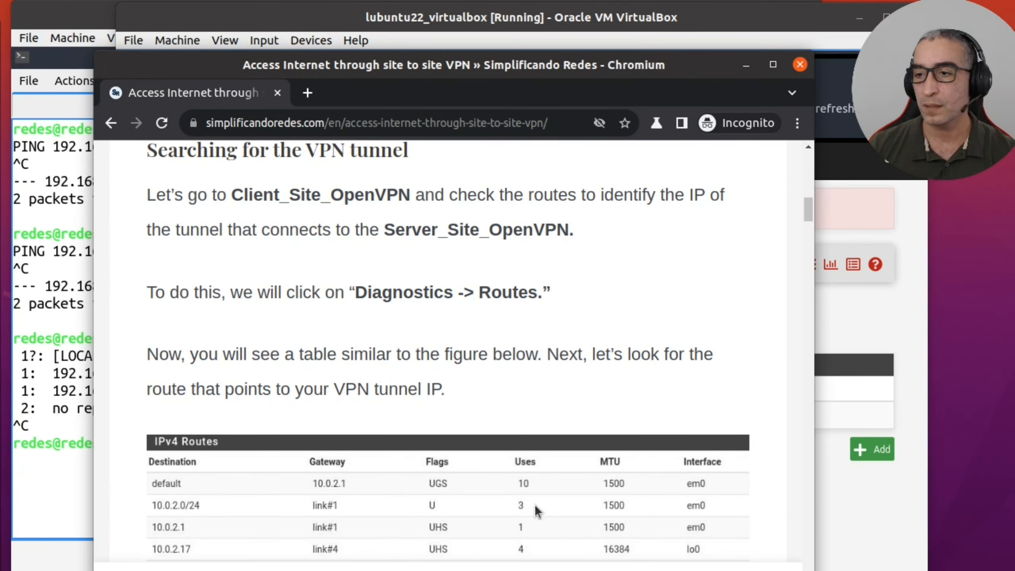
{"action": "scroll", "coordinate": [549, 487], "scroll_direction": "down", "scroll_amount": 15}
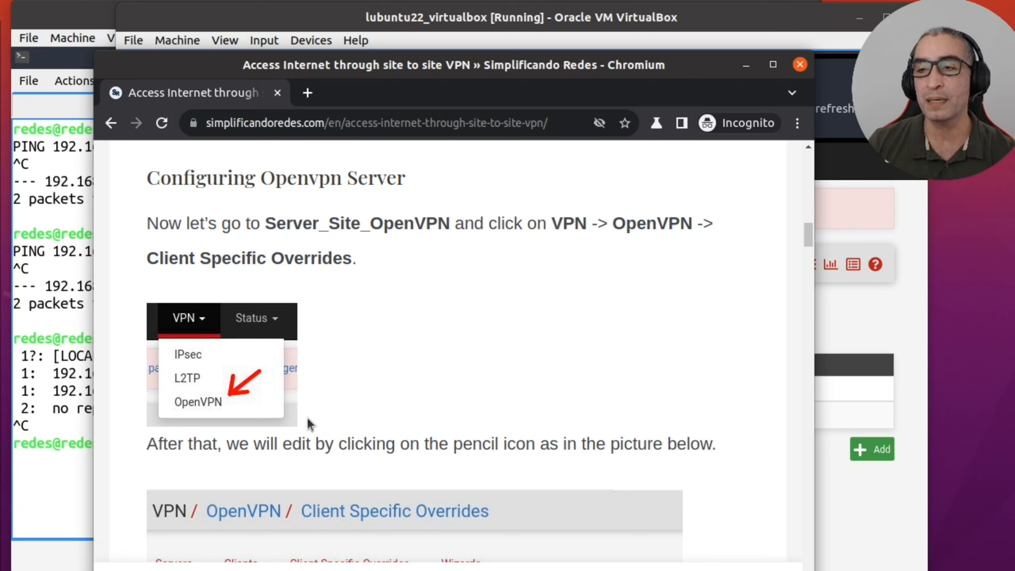
{"action": "scroll", "coordinate": [366, 376], "scroll_direction": "up", "scroll_amount": 8}
- Open the Routes diagnostics on the client-side pfSense and examine the IPv4 routes
{"action": "left_click", "coordinate": [869, 539]}
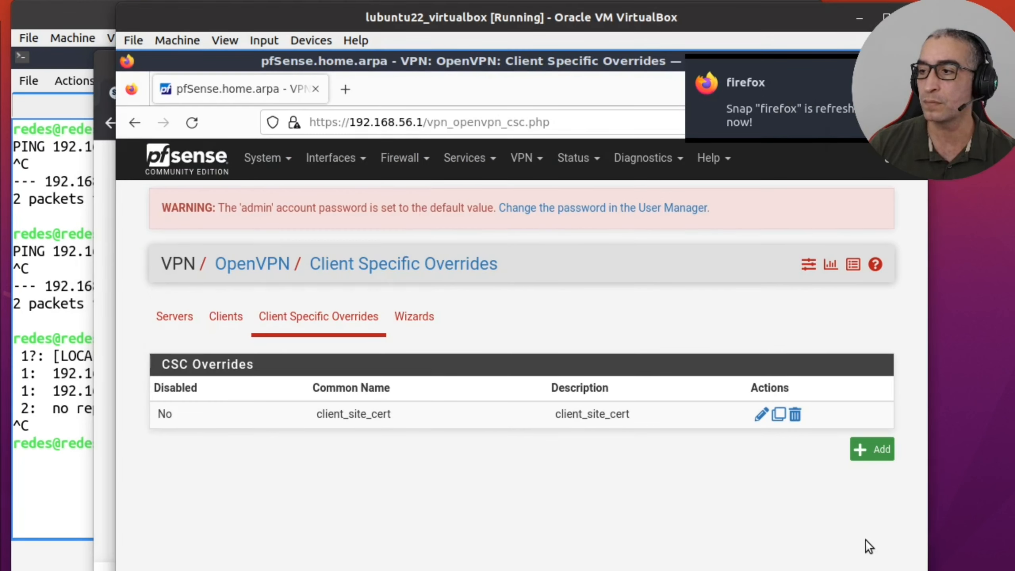
{"action": "left_click", "coordinate": [35, 471]}
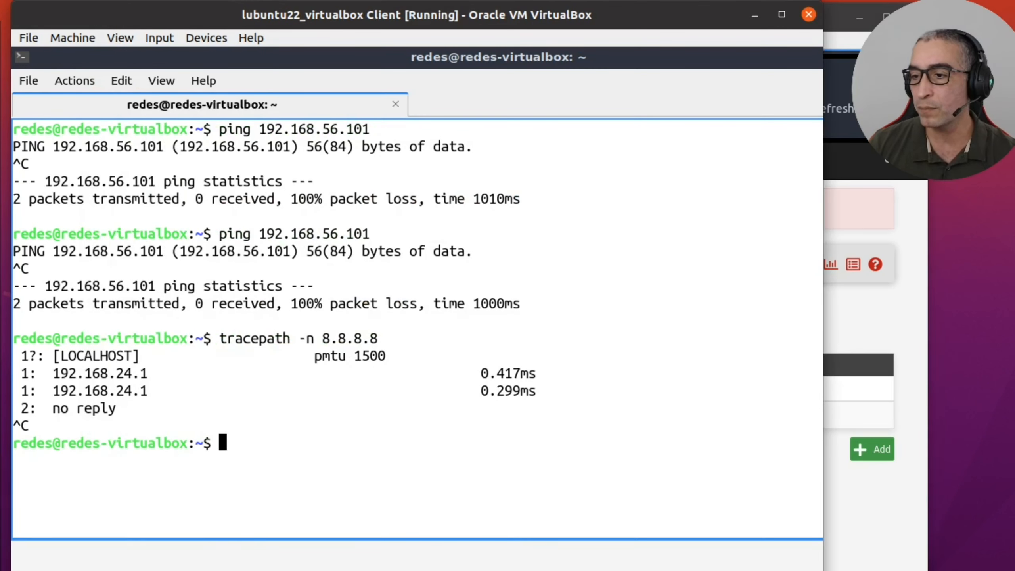
{"action": "key", "text": "alt+Tab"}
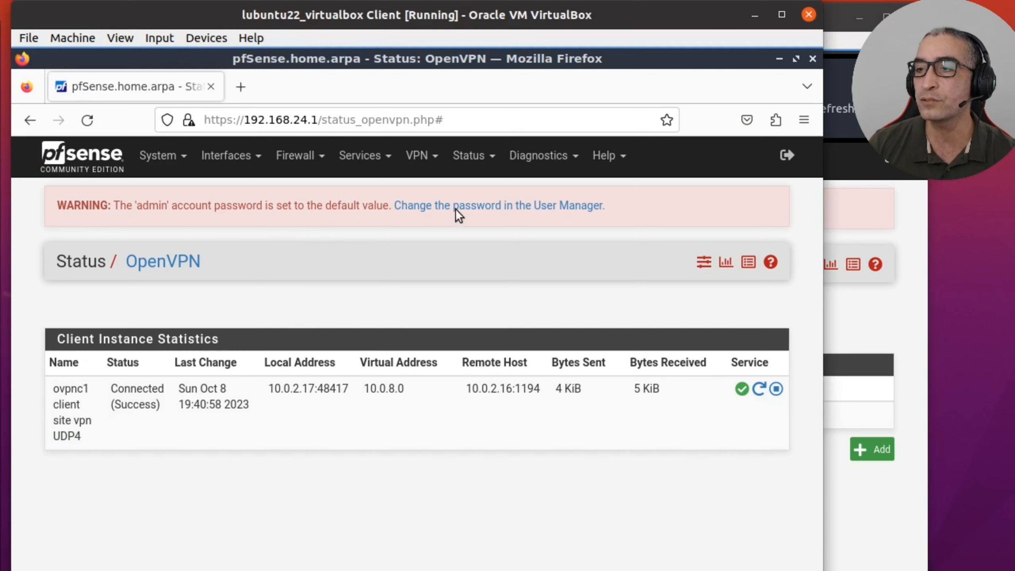
{"action": "left_click", "coordinate": [532, 158]}
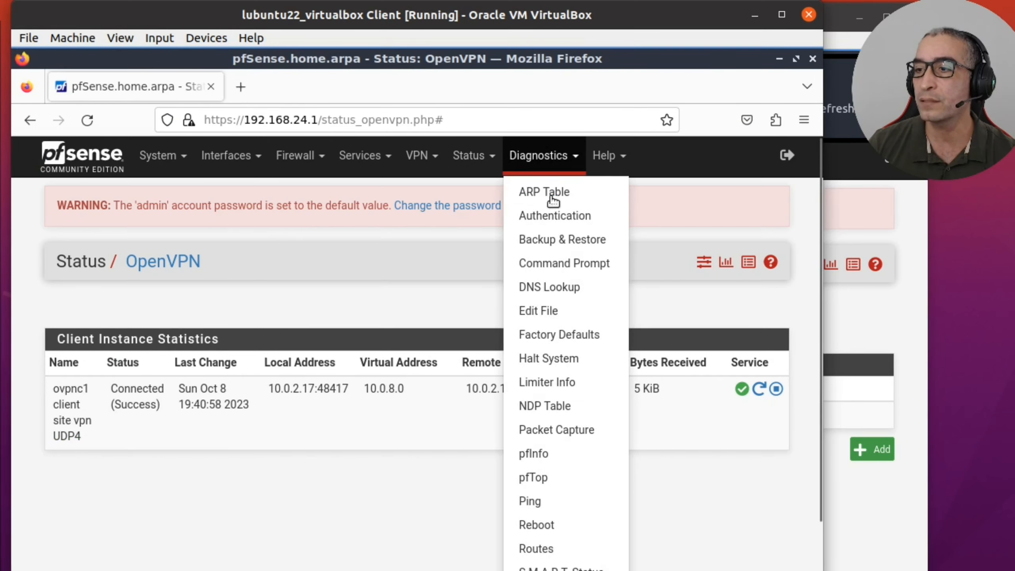
{"action": "left_click", "coordinate": [556, 551]}
{"action": "scroll", "coordinate": [740, 529], "scroll_direction": "down", "scroll_amount": 5}
{"action": "scroll", "coordinate": [739, 525], "scroll_direction": "up", "scroll_amount": 5}
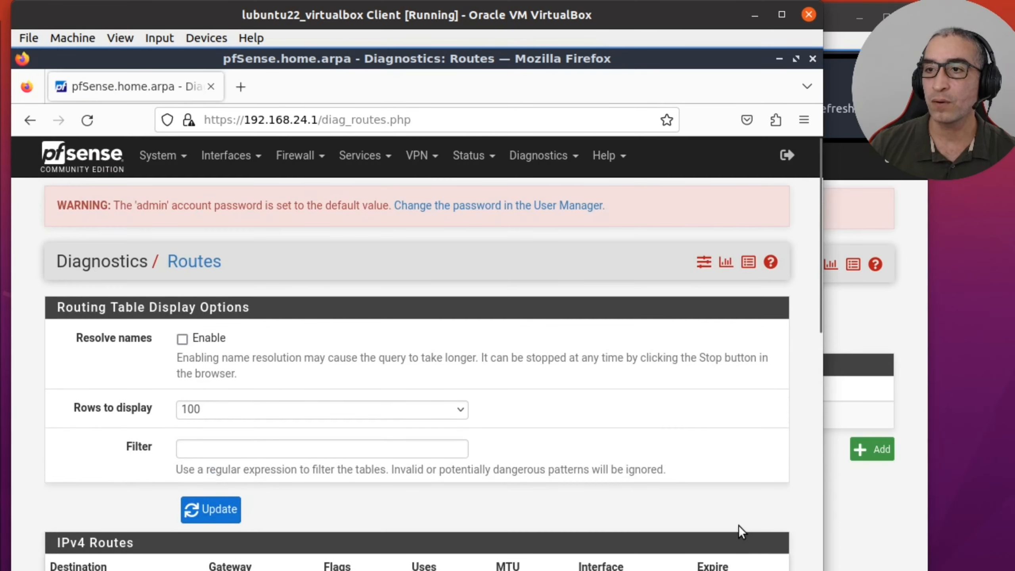
{"action": "scroll", "coordinate": [739, 525], "scroll_direction": "down", "scroll_amount": 8}
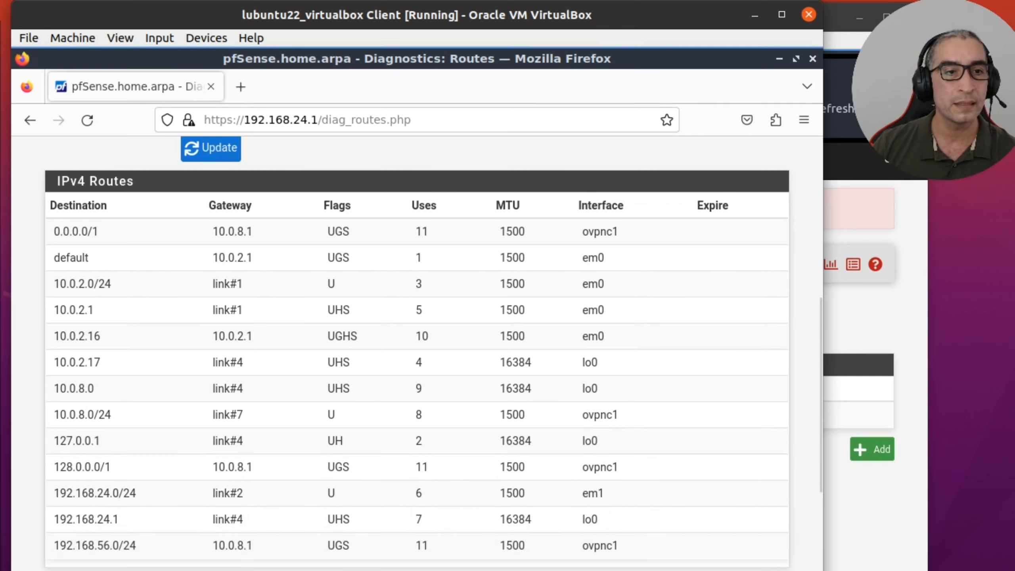
- Copy the two push route lines for 0.0.0.0 and 128.0.0.0 via 10.0.8.1 from the Chromium article
{"action": "key", "text": "alt+Tab"}
{"action": "scroll", "coordinate": [475, 456], "scroll_direction": "down", "scroll_amount": 3}
{"action": "scroll", "coordinate": [484, 470], "scroll_direction": "down", "scroll_amount": 10}
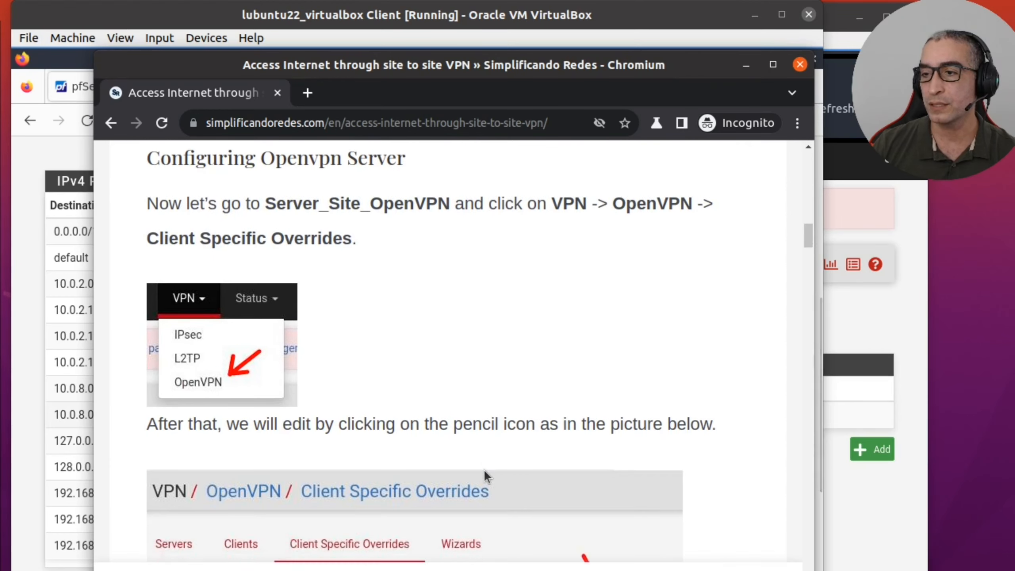
{"action": "scroll", "coordinate": [640, 375], "scroll_direction": "down", "scroll_amount": 2}
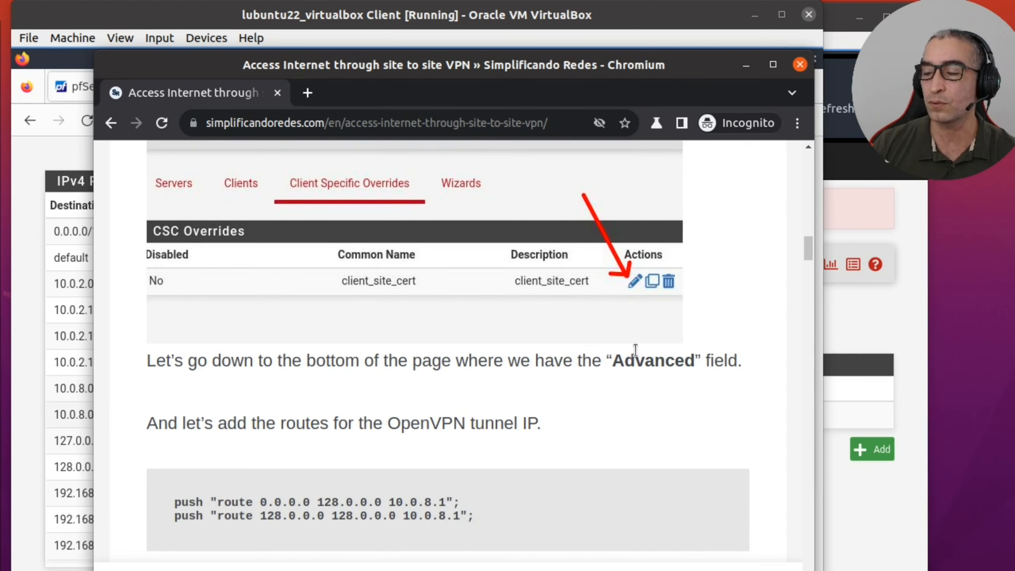
{"action": "scroll", "coordinate": [451, 444], "scroll_direction": "down", "scroll_amount": 2}
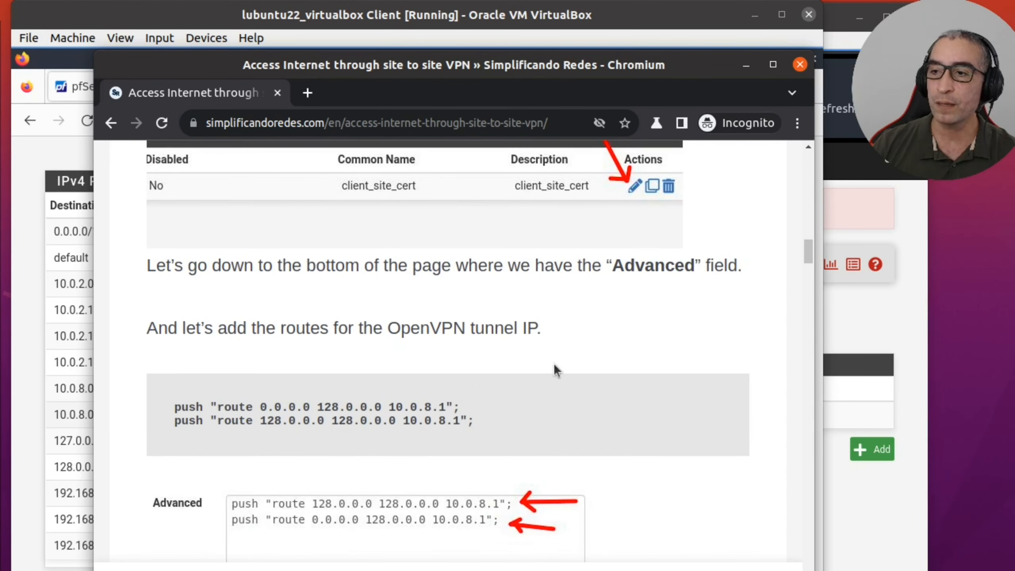
{"action": "scroll", "coordinate": [339, 445], "scroll_direction": "down", "scroll_amount": 2}
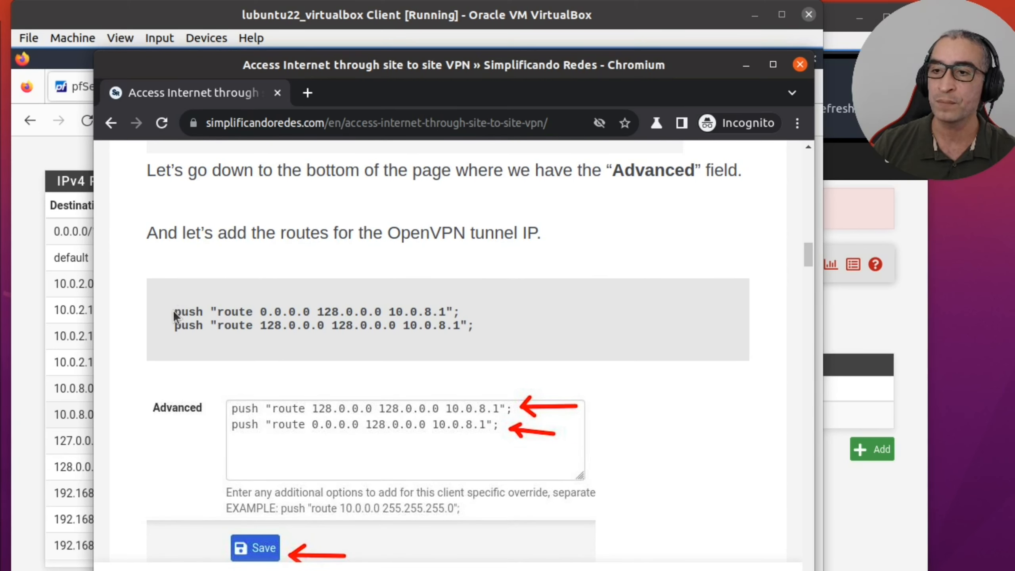
{"action": "left_click_drag", "start_coordinate": [174, 312], "coordinate": [482, 328]}
{"action": "right_click", "coordinate": [429, 324]}
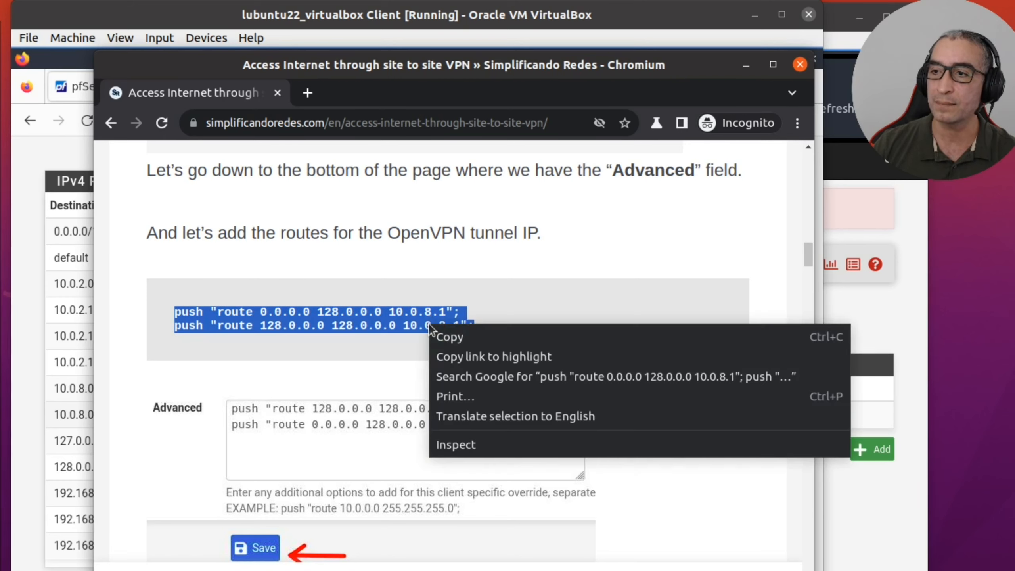
{"action": "left_click", "coordinate": [477, 340]}
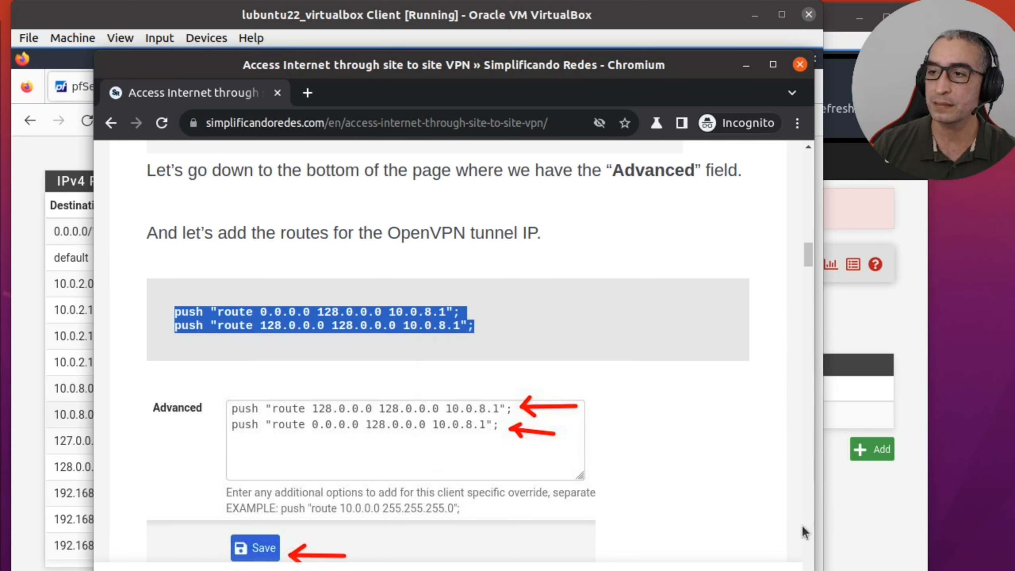
- On the server-side pfSense, paste the two copied push route lines into the client_site_cert override's Advanced options and save it
{"action": "left_click", "coordinate": [875, 560]}
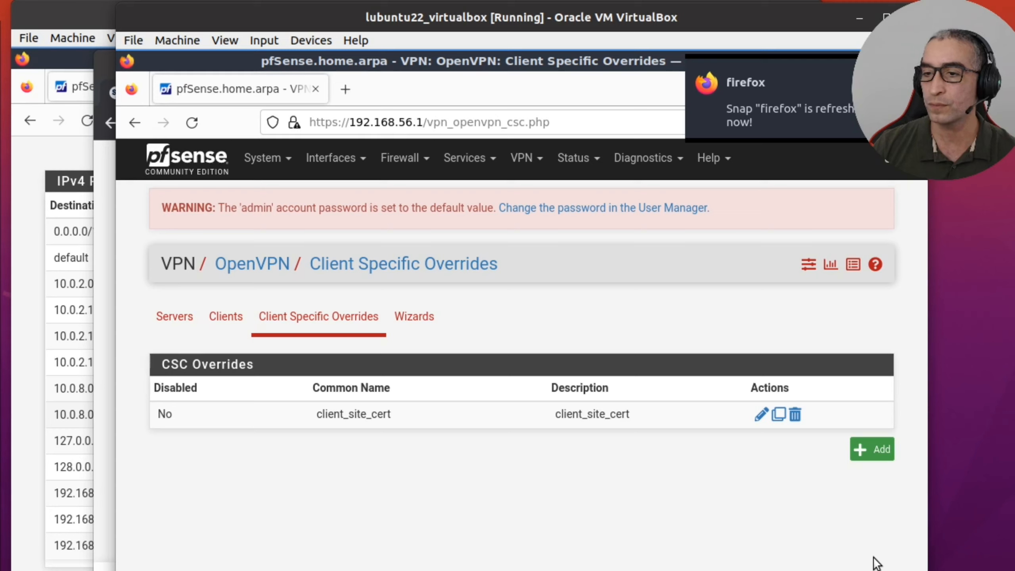
{"action": "left_click", "coordinate": [32, 564]}
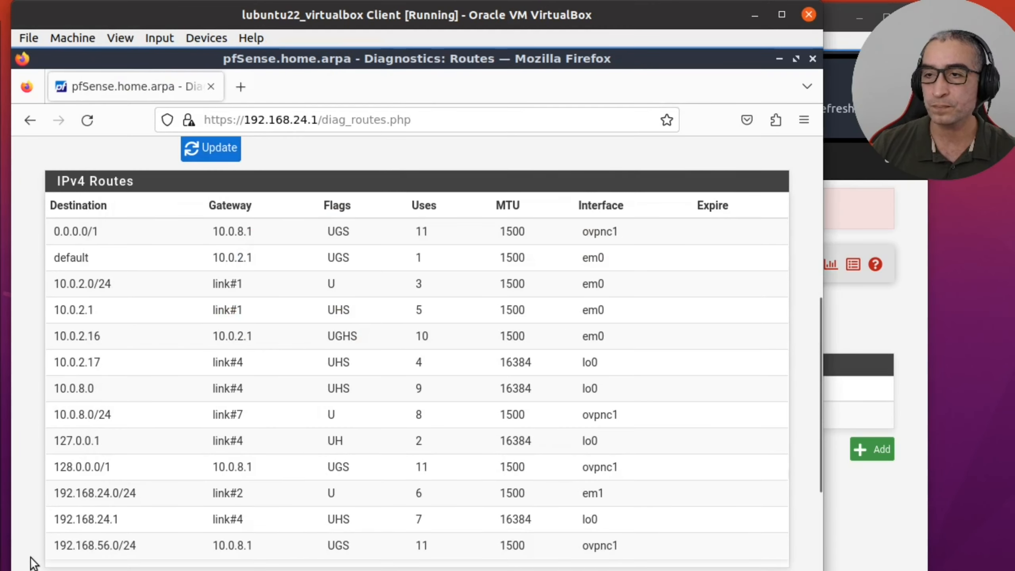
{"action": "left_click", "coordinate": [890, 530]}
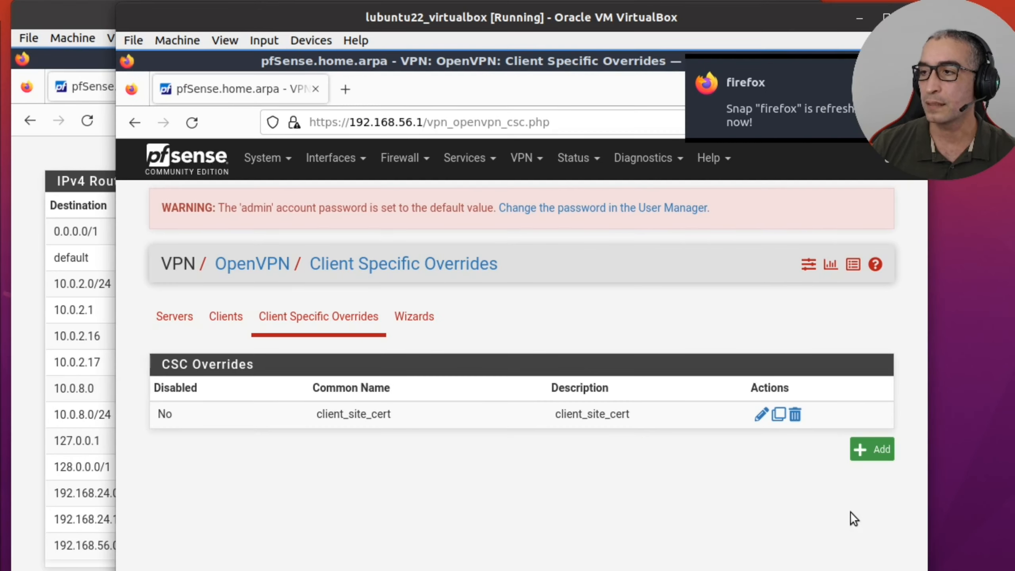
{"action": "left_click", "coordinate": [525, 158]}
{"action": "left_click", "coordinate": [568, 240]}
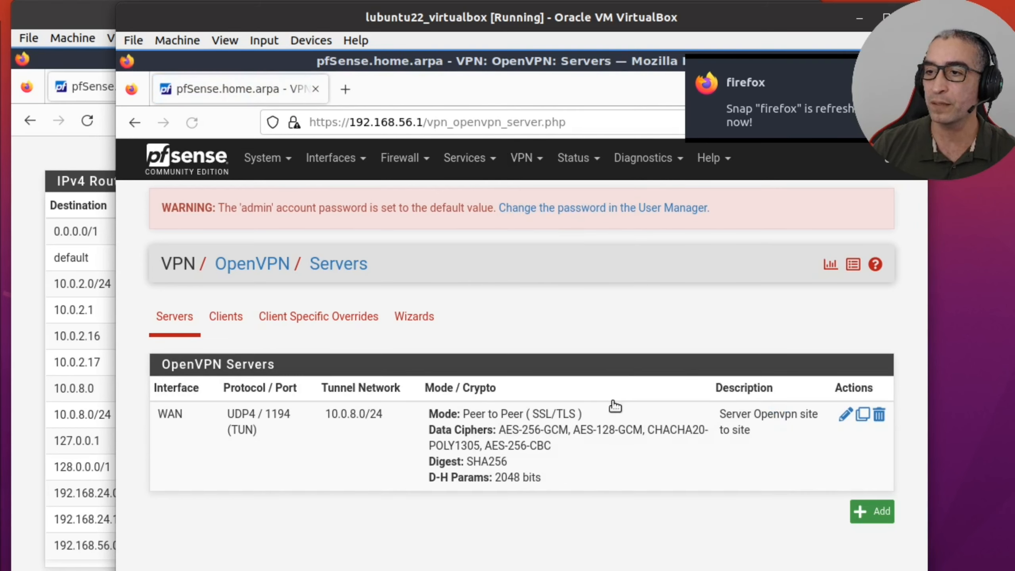
{"action": "left_click", "coordinate": [362, 322]}
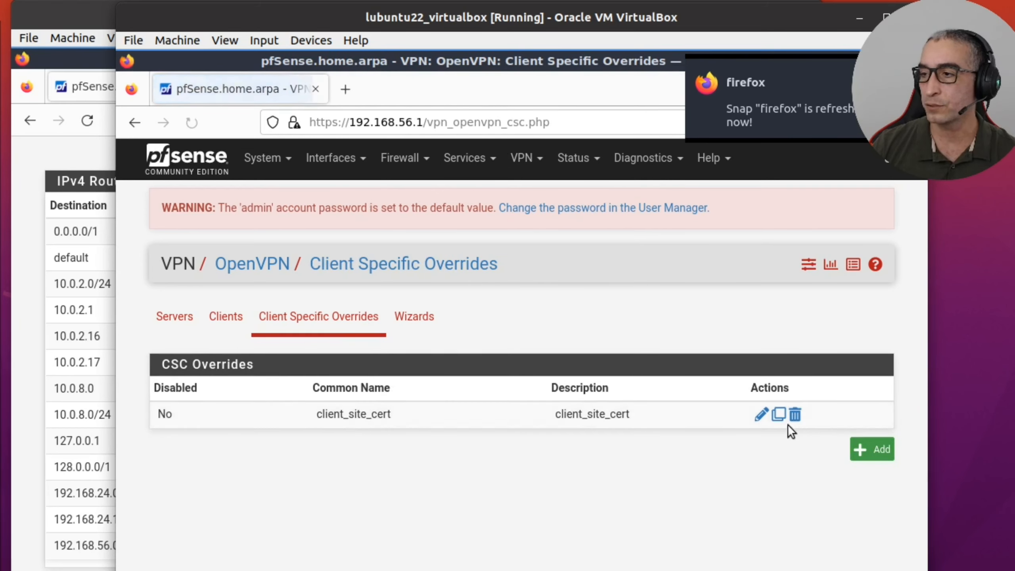
{"action": "left_click", "coordinate": [764, 415]}
{"action": "scroll", "coordinate": [751, 472], "scroll_direction": "down", "scroll_amount": 15}
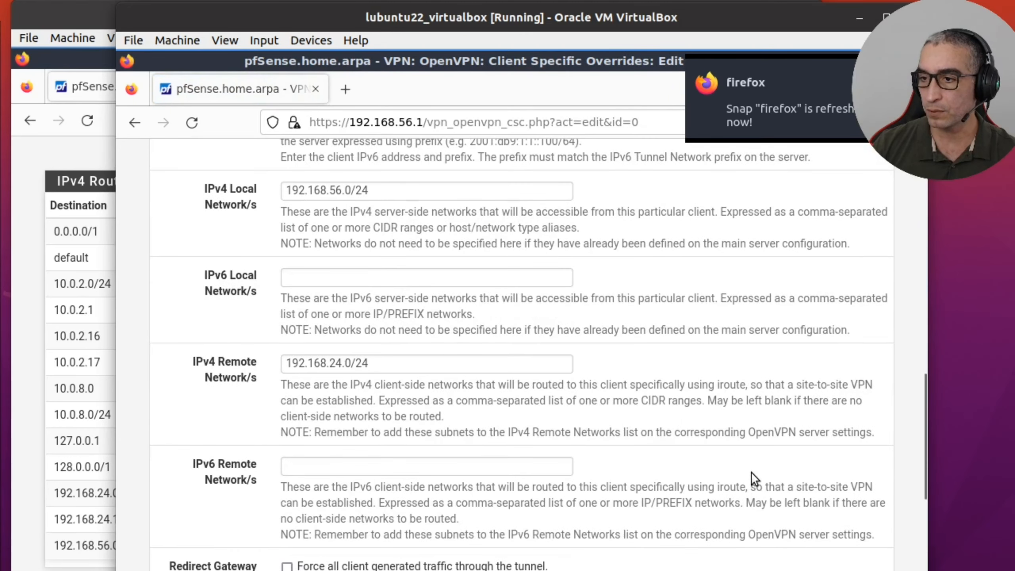
{"action": "scroll", "coordinate": [751, 472], "scroll_direction": "down", "scroll_amount": 3}
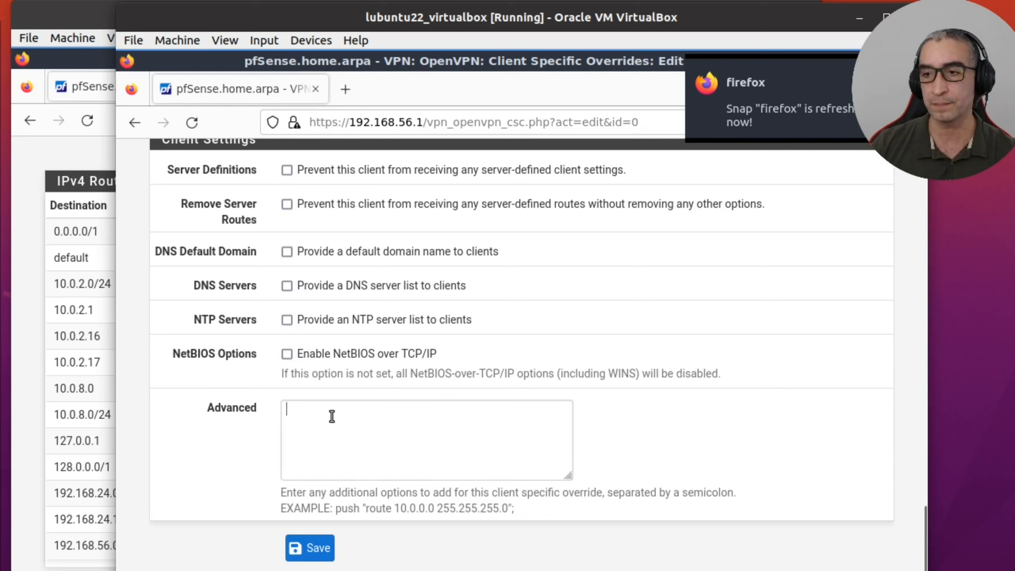
{"action": "key", "text": "ctrl+v"}
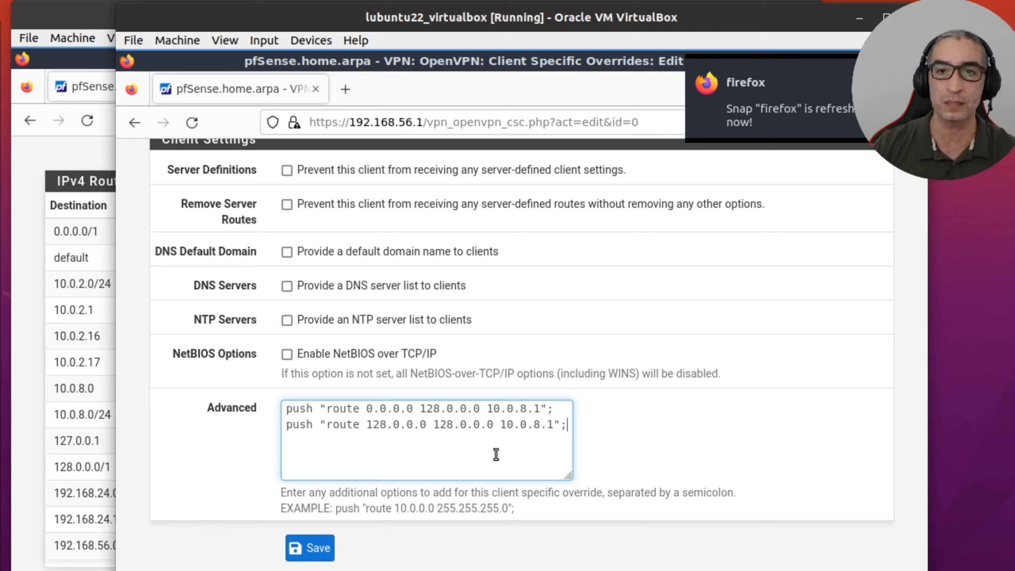
{"action": "left_click", "coordinate": [307, 549]}
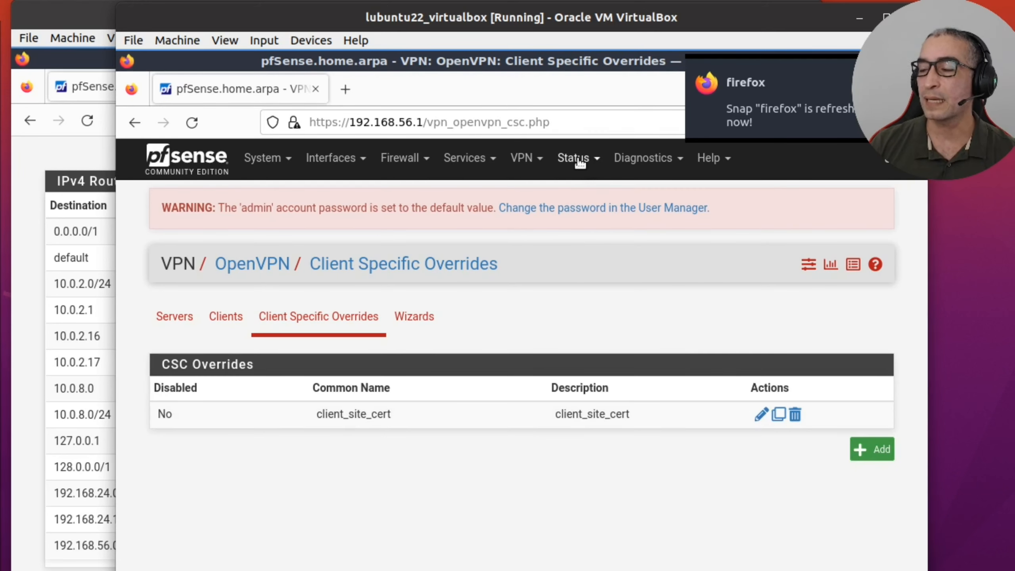
- Restart the site-to-site OpenVPN server service from the server-side pfSense's OpenVPN status page
{"action": "left_click", "coordinate": [579, 161]}
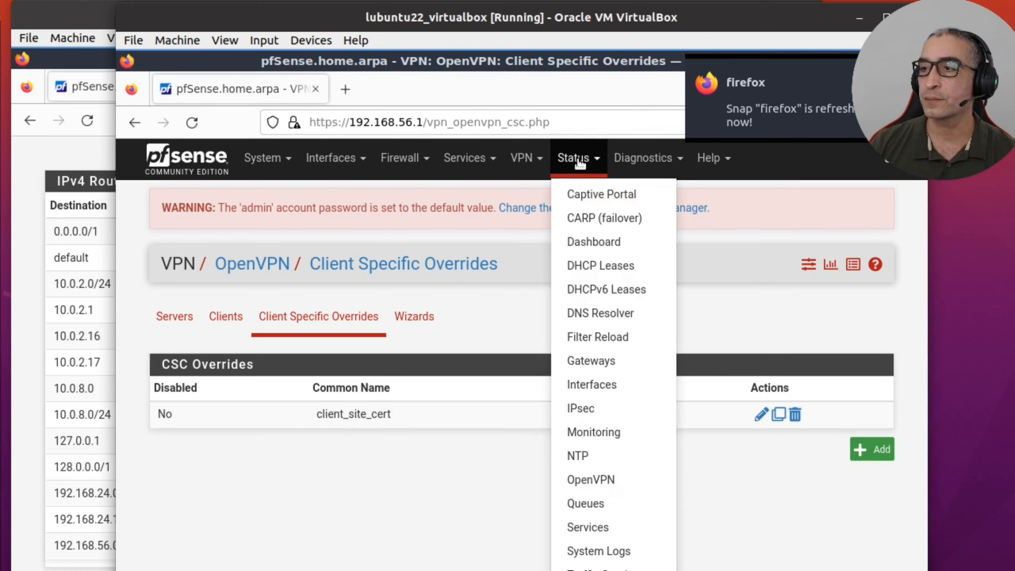
{"action": "left_click", "coordinate": [626, 476]}
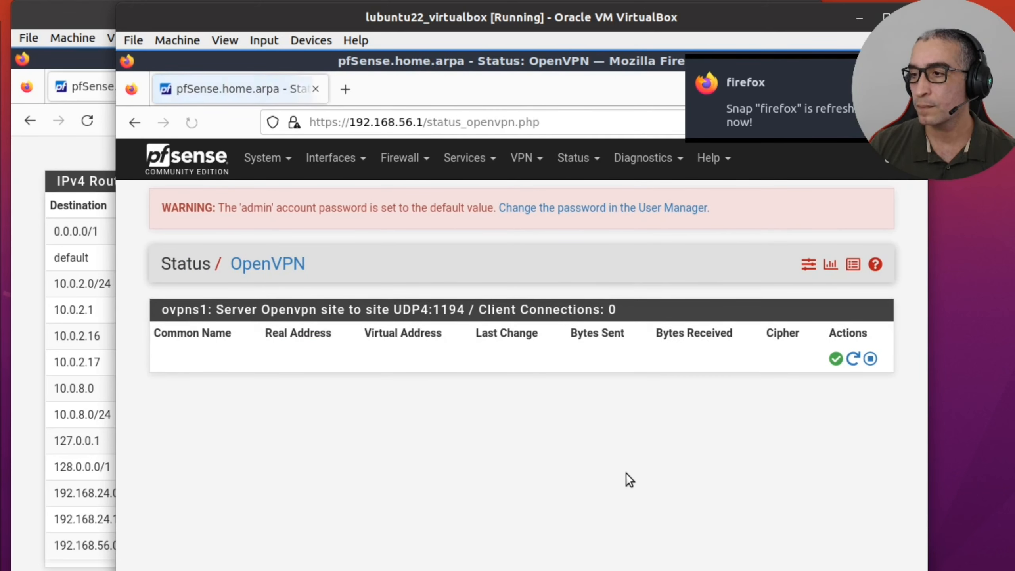
{"action": "left_click", "coordinate": [857, 360]}
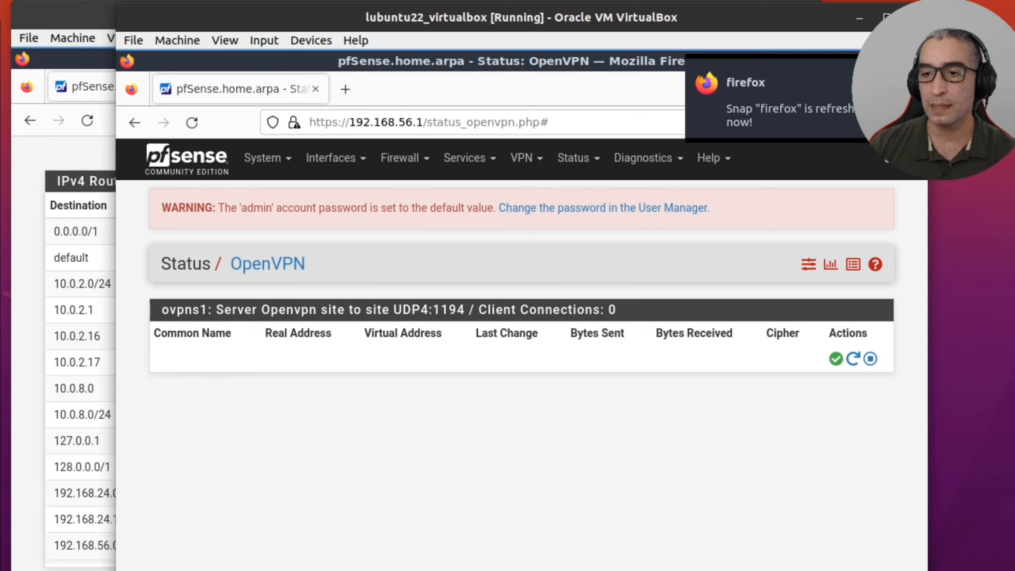
- Restart the ovpnc1 OpenVPN client service on the client-side pfSense and check the connection in the server's refreshed OpenVPN status
{"action": "key", "text": "alt+Tab"}
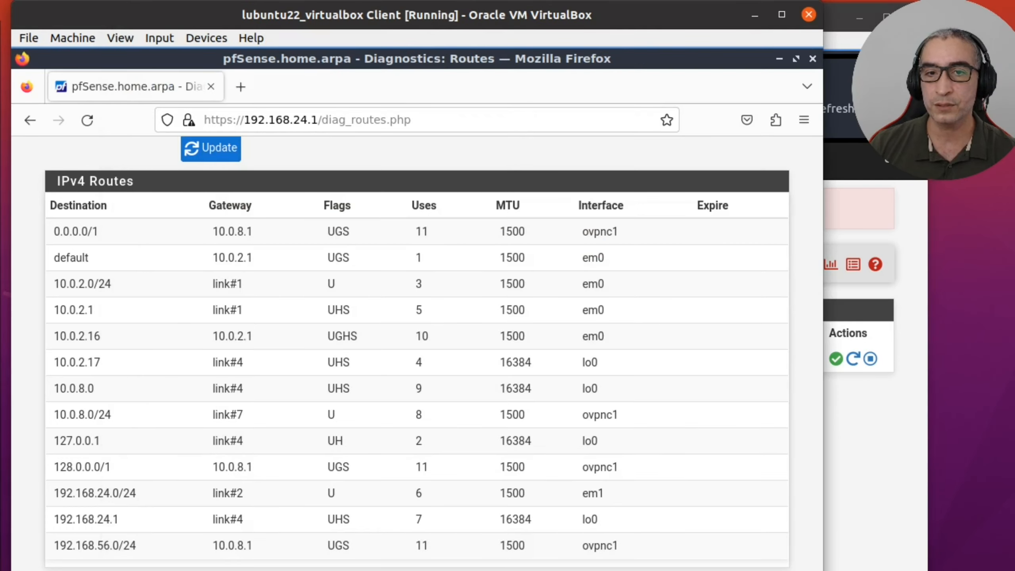
{"action": "scroll", "coordinate": [417, 354], "scroll_direction": "up", "scroll_amount": 5}
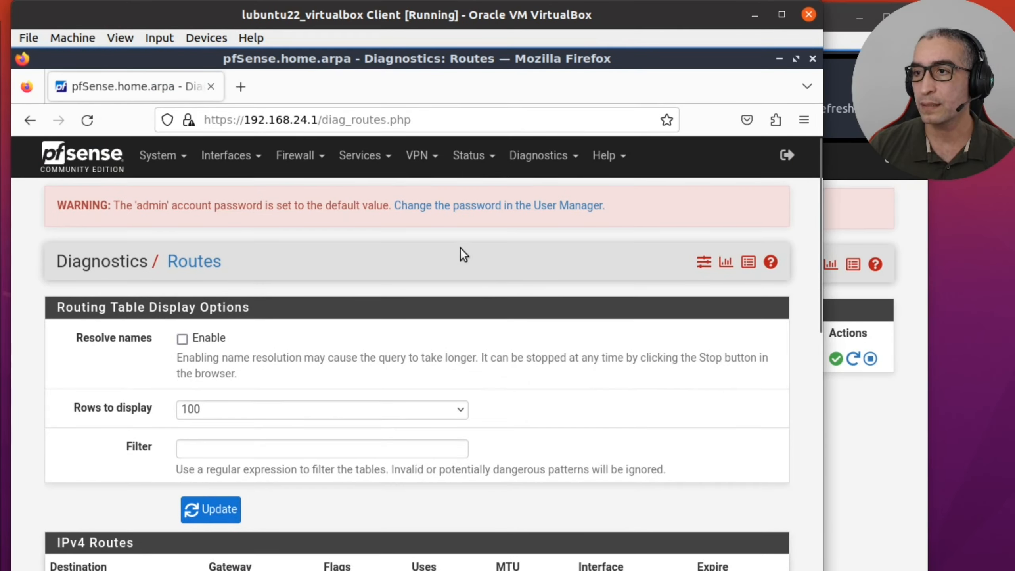
{"action": "left_click", "coordinate": [472, 163]}
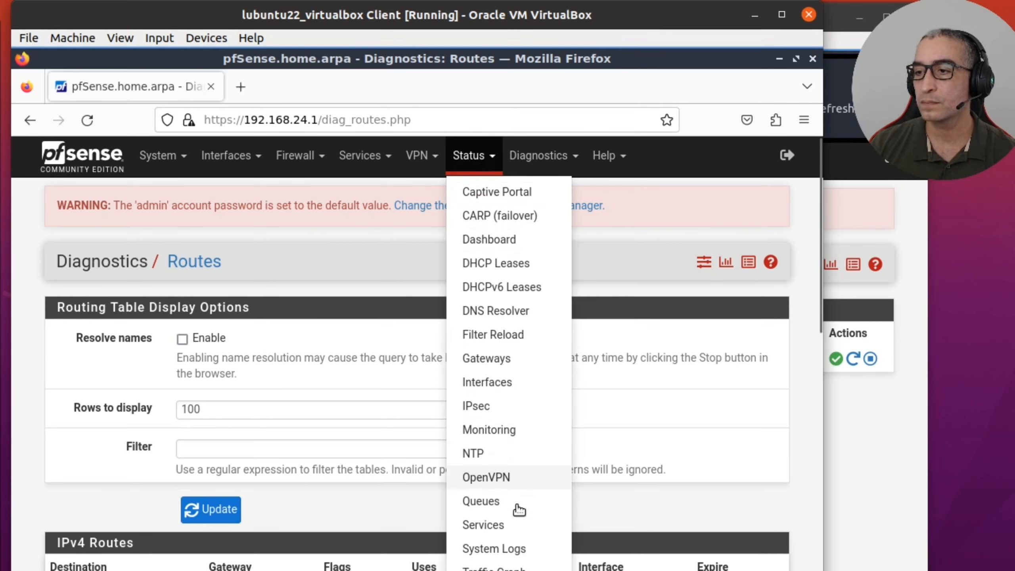
{"action": "left_click", "coordinate": [518, 481]}
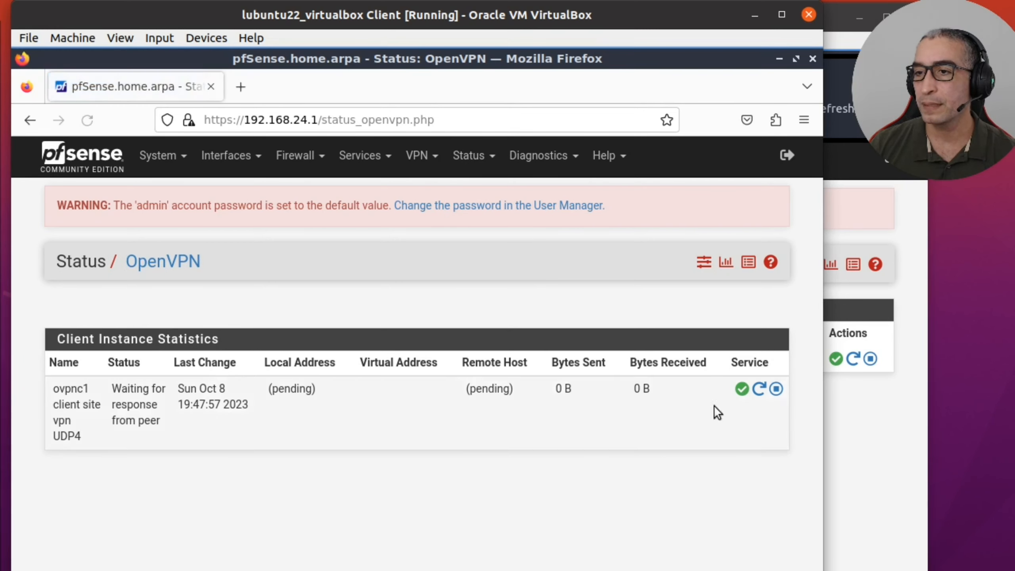
{"action": "left_click", "coordinate": [754, 397]}
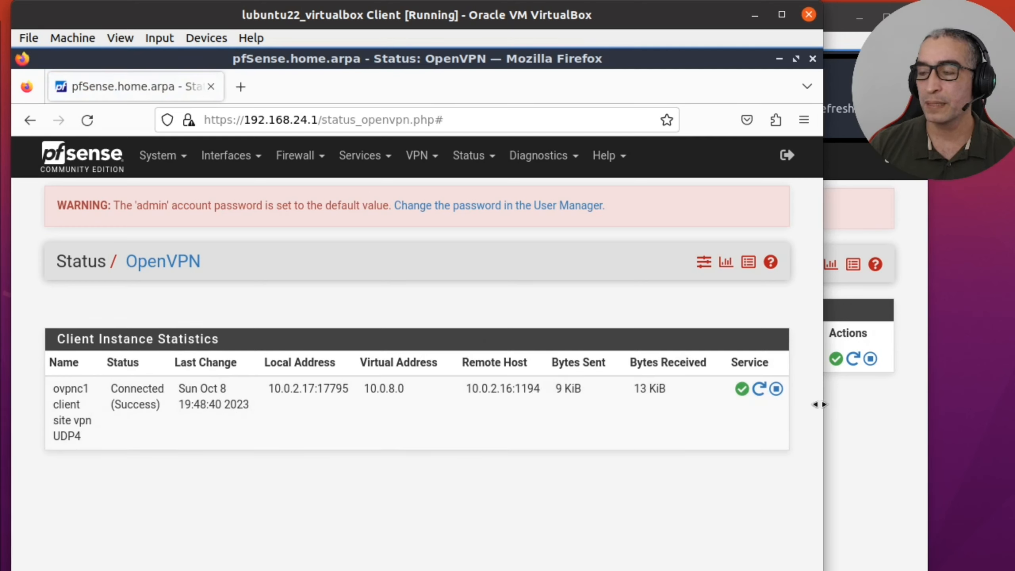
{"action": "left_click", "coordinate": [852, 415]}
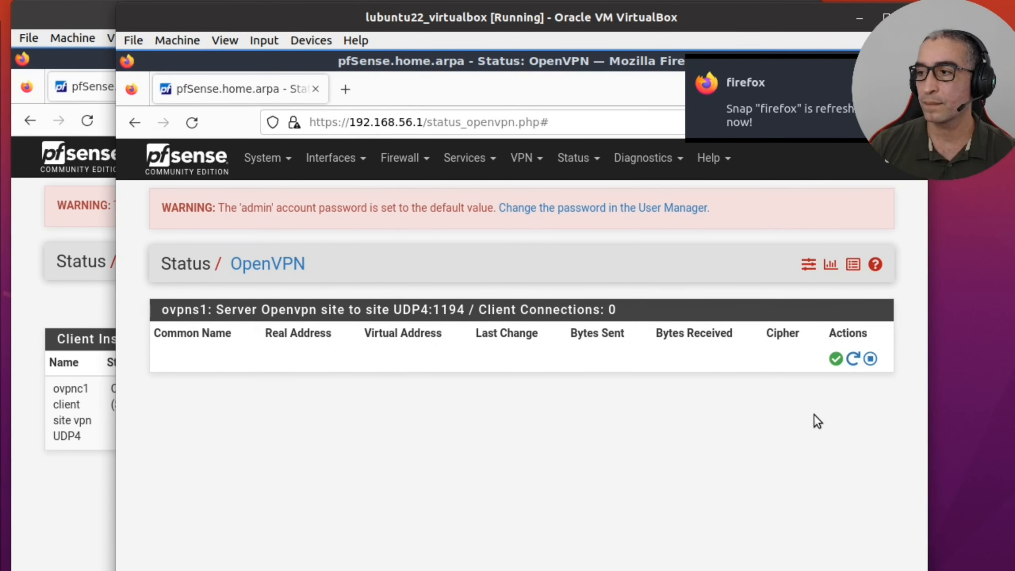
{"action": "key", "text": "F5"}
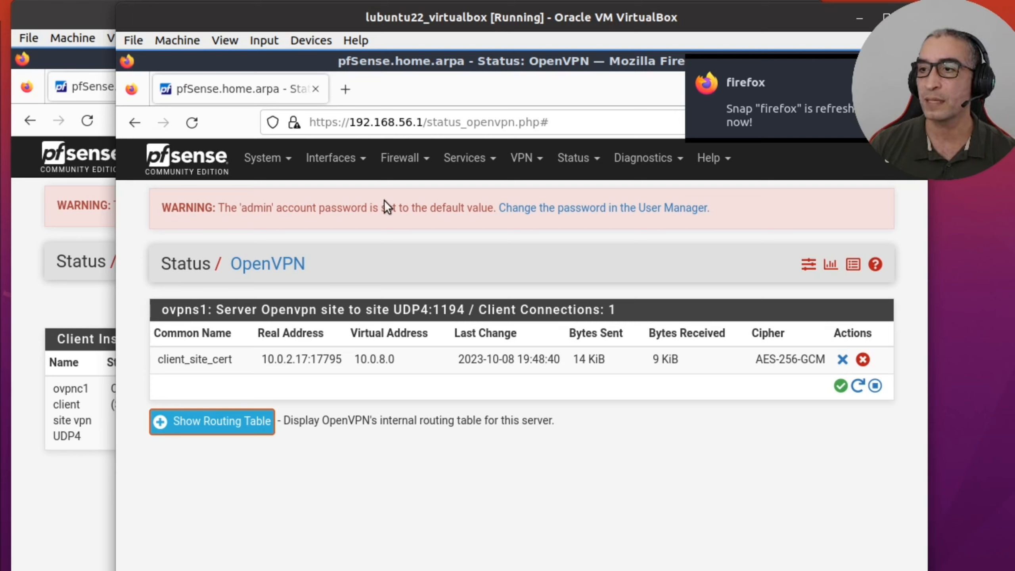
- Set the server-side pfSense's outbound NAT mode to Hybrid Outbound NAT rule generation, then save and apply the change
{"action": "left_click", "coordinate": [404, 159]}
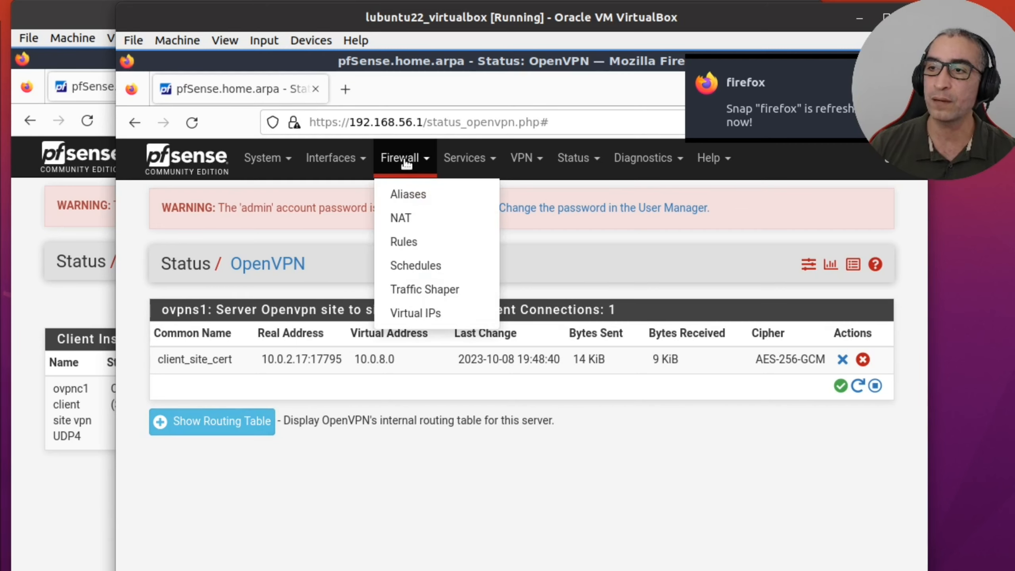
{"action": "left_click", "coordinate": [410, 223]}
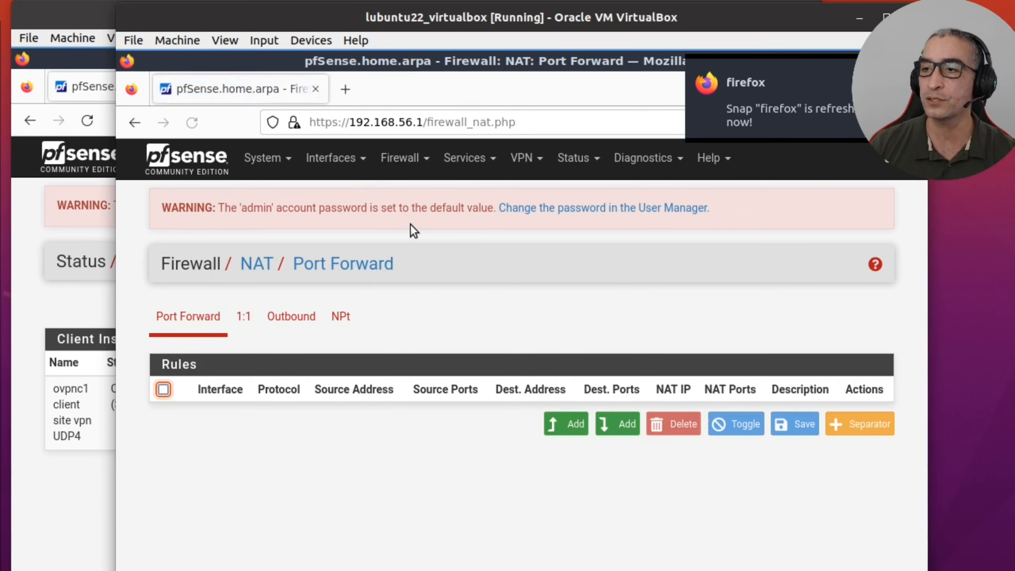
{"action": "left_click", "coordinate": [302, 322]}
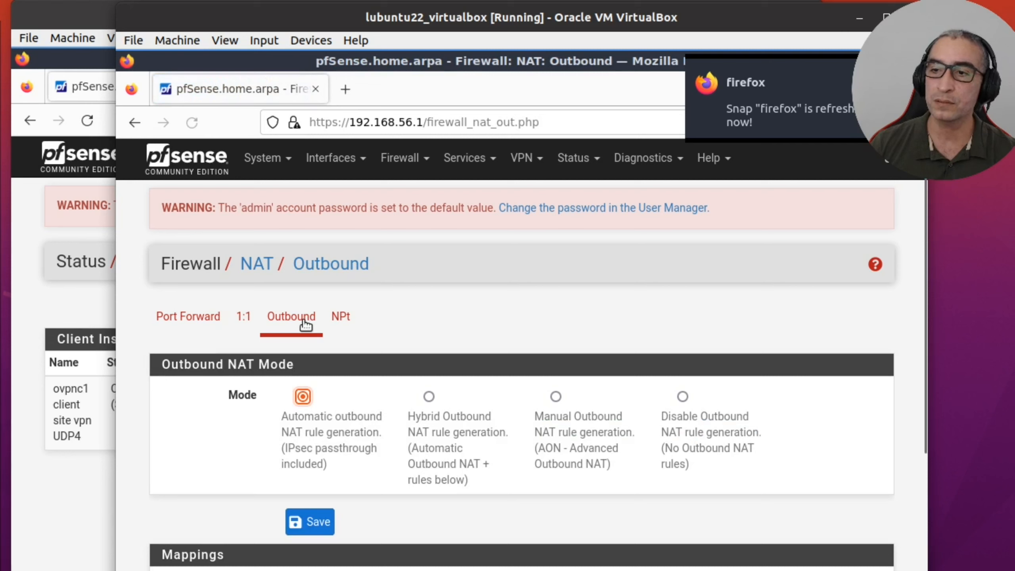
{"action": "scroll", "coordinate": [574, 415], "scroll_direction": "down", "scroll_amount": 4}
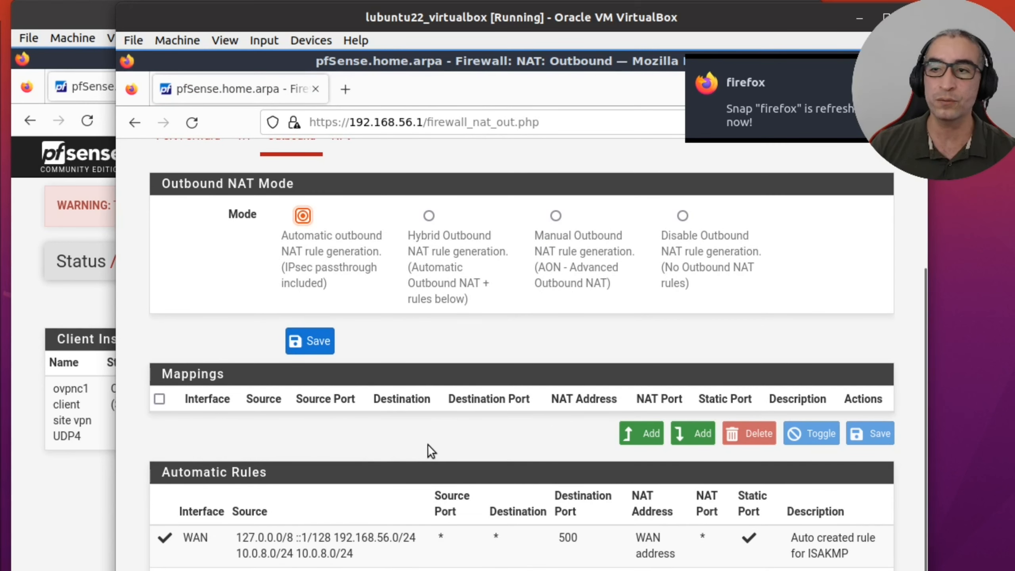
{"action": "scroll", "coordinate": [427, 444], "scroll_direction": "up", "scroll_amount": 2}
{"action": "left_click", "coordinate": [428, 307]}
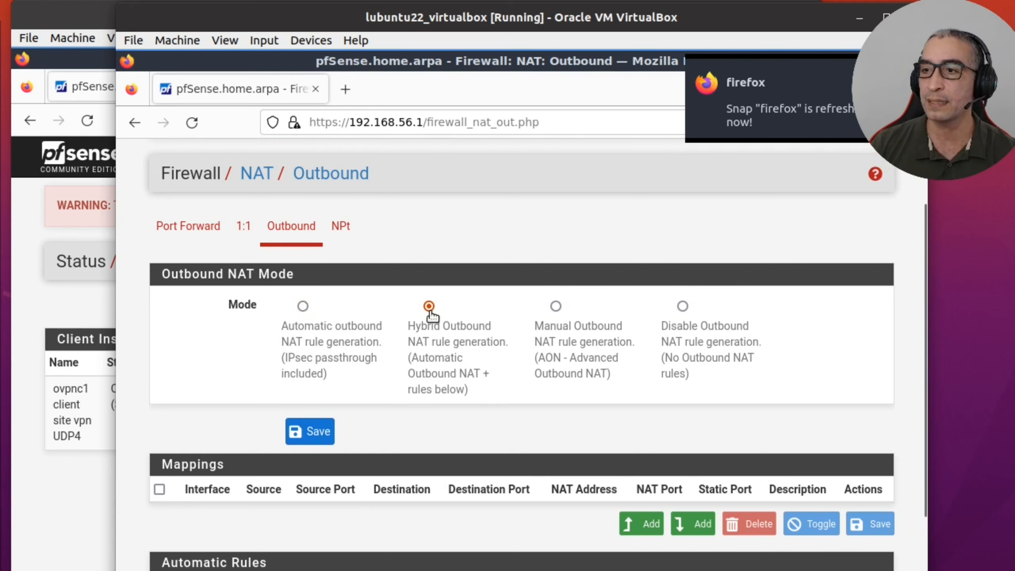
{"action": "left_click", "coordinate": [307, 433]}
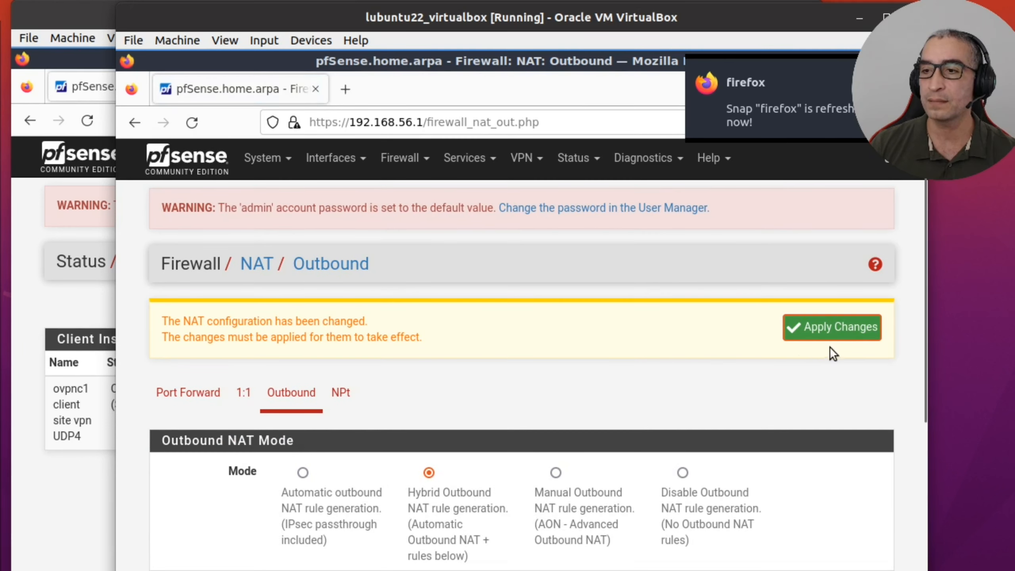
{"action": "left_click", "coordinate": [849, 335]}
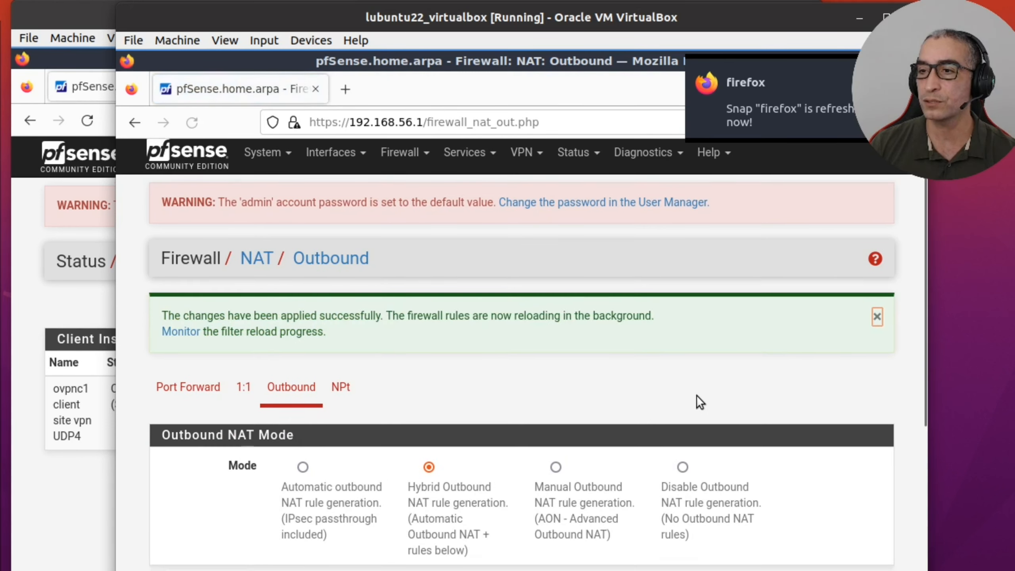
- Start a new outbound NAT mapping at the head of the list on WAN and set its source network to 192.168.24.0/24
{"action": "scroll", "coordinate": [698, 397], "scroll_direction": "down", "scroll_amount": 4}
{"action": "scroll", "coordinate": [697, 397], "scroll_direction": "down", "scroll_amount": 3}
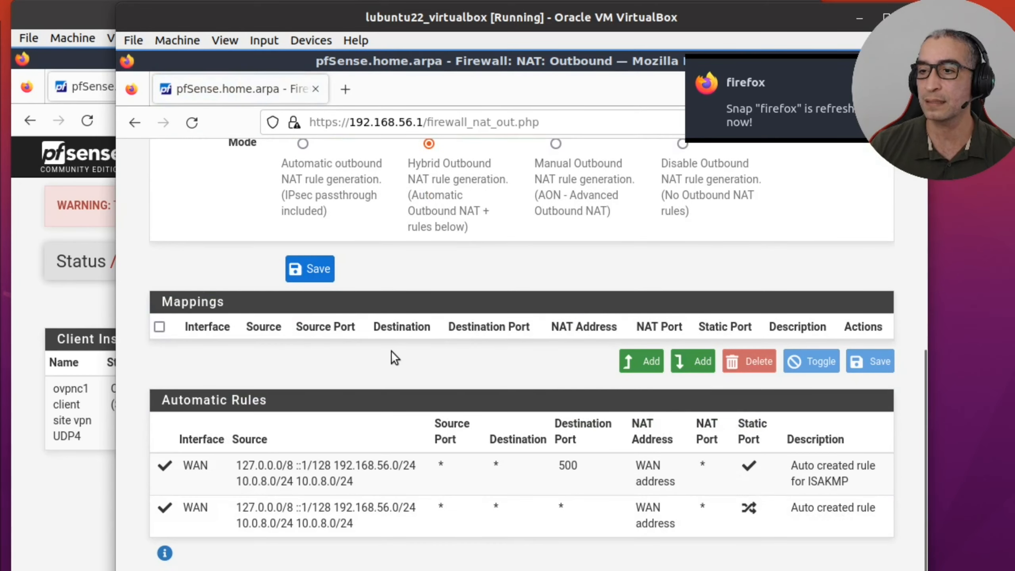
{"action": "left_click", "coordinate": [646, 362]}
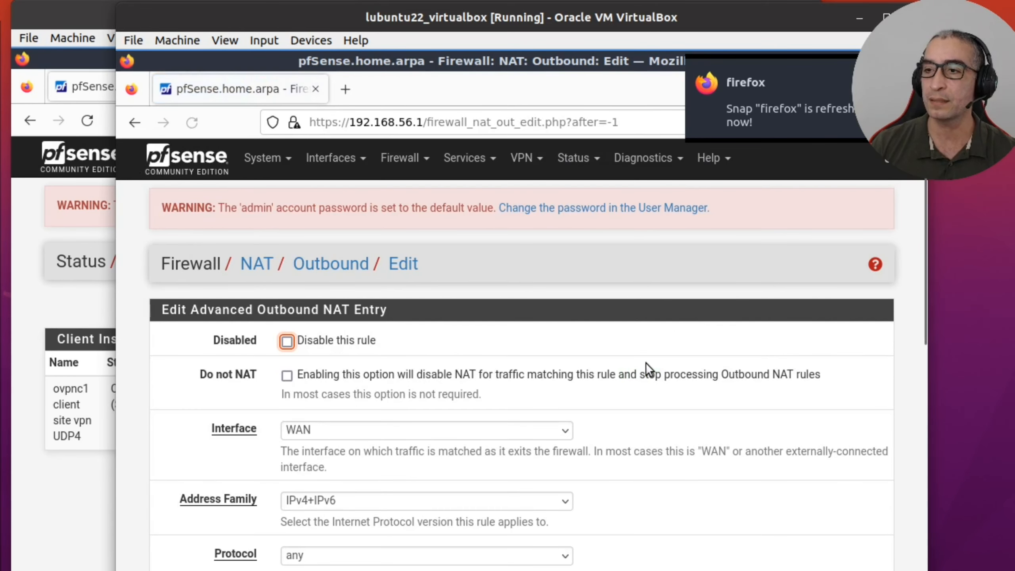
{"action": "scroll", "coordinate": [432, 412], "scroll_direction": "down", "scroll_amount": 2}
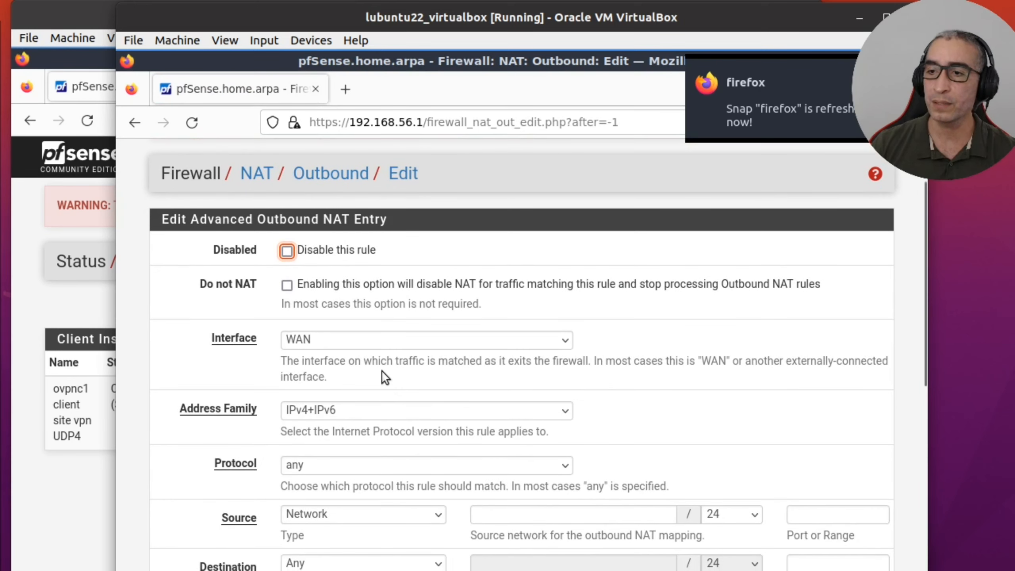
{"action": "scroll", "coordinate": [354, 270], "scroll_direction": "down", "scroll_amount": 4}
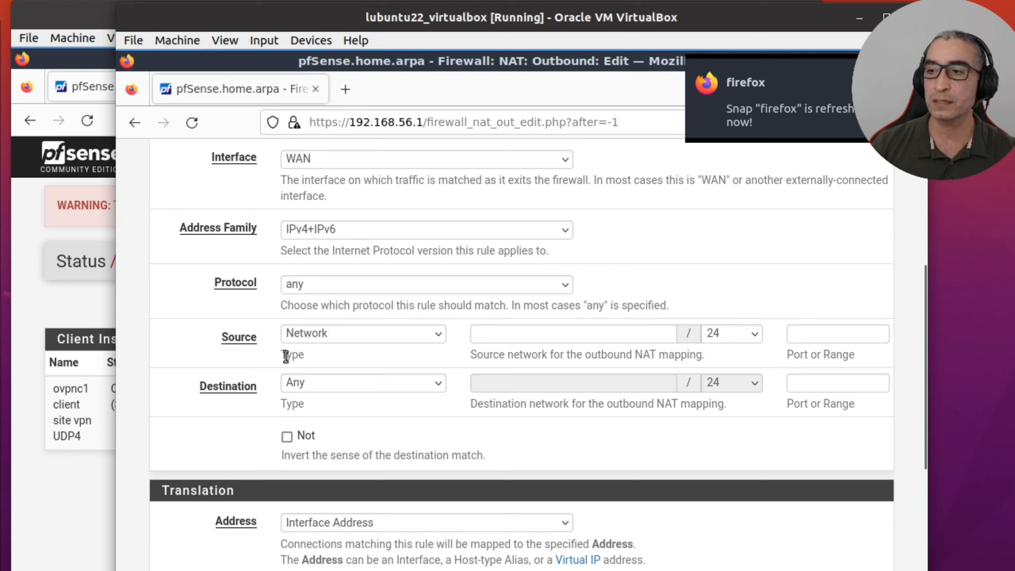
{"action": "left_click", "coordinate": [530, 338]}
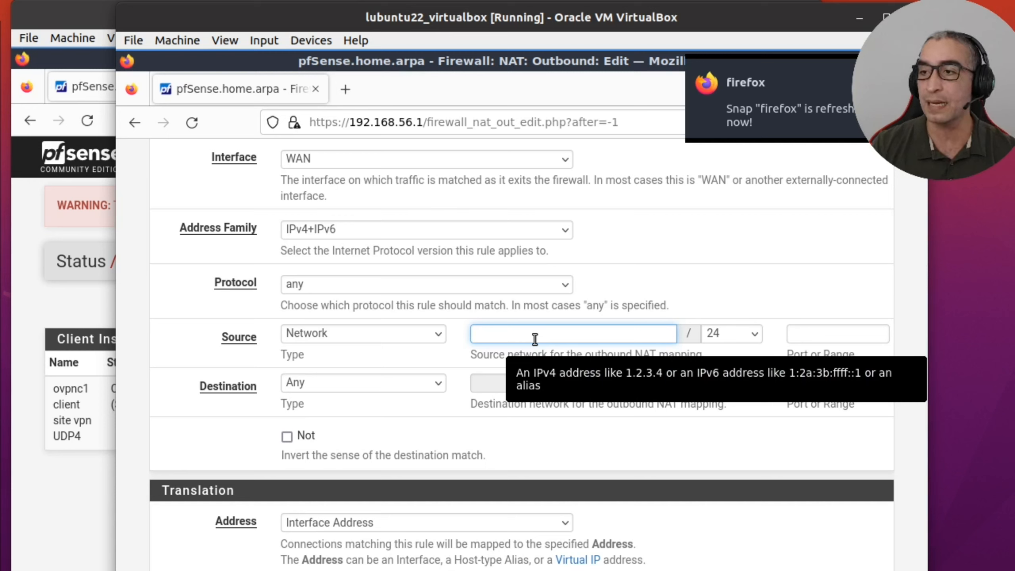
{"action": "type", "text": "192."}
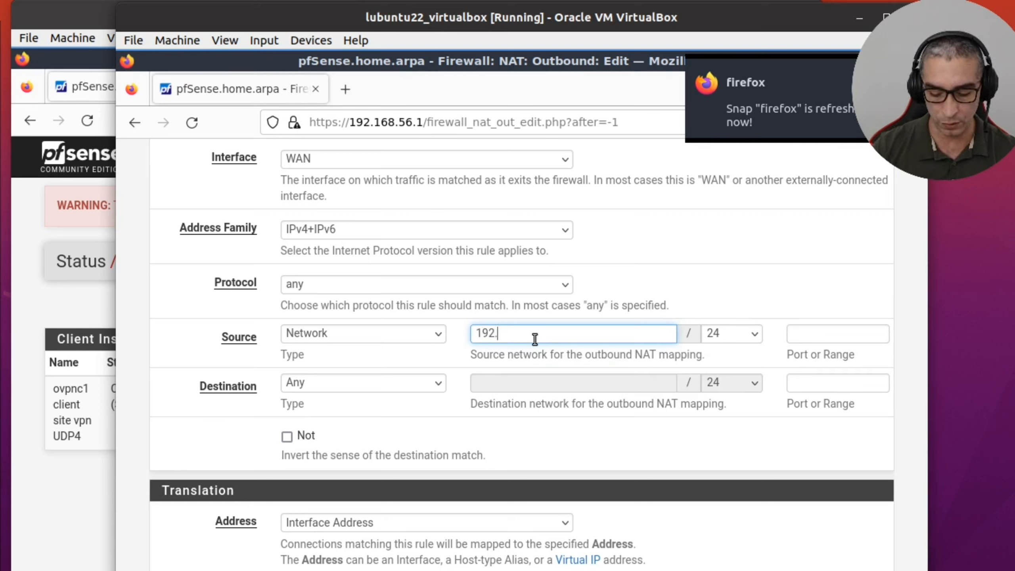
{"action": "type", "text": "168."}
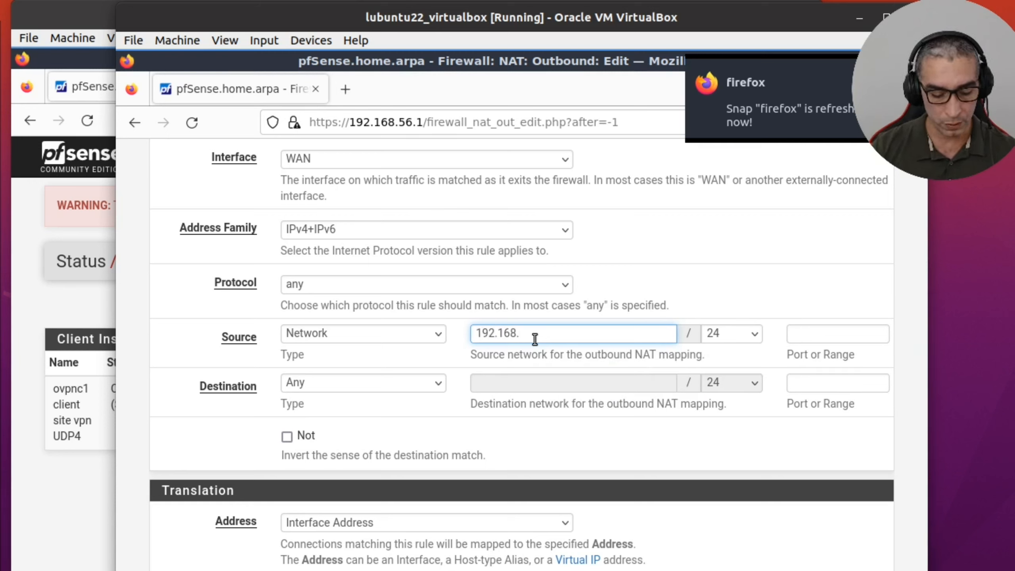
{"action": "type", "text": "24.0"}
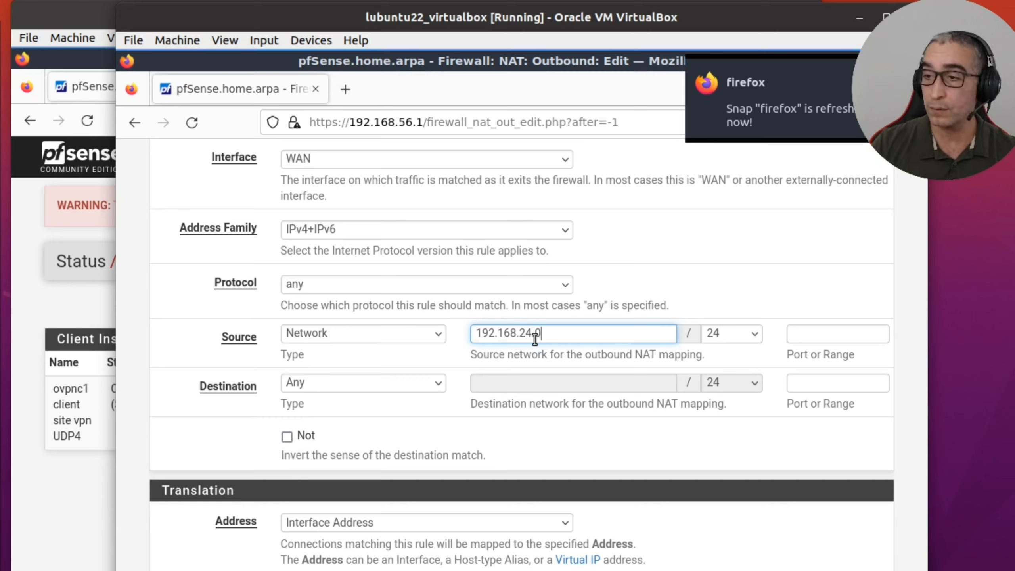
{"action": "left_click", "coordinate": [747, 305]}
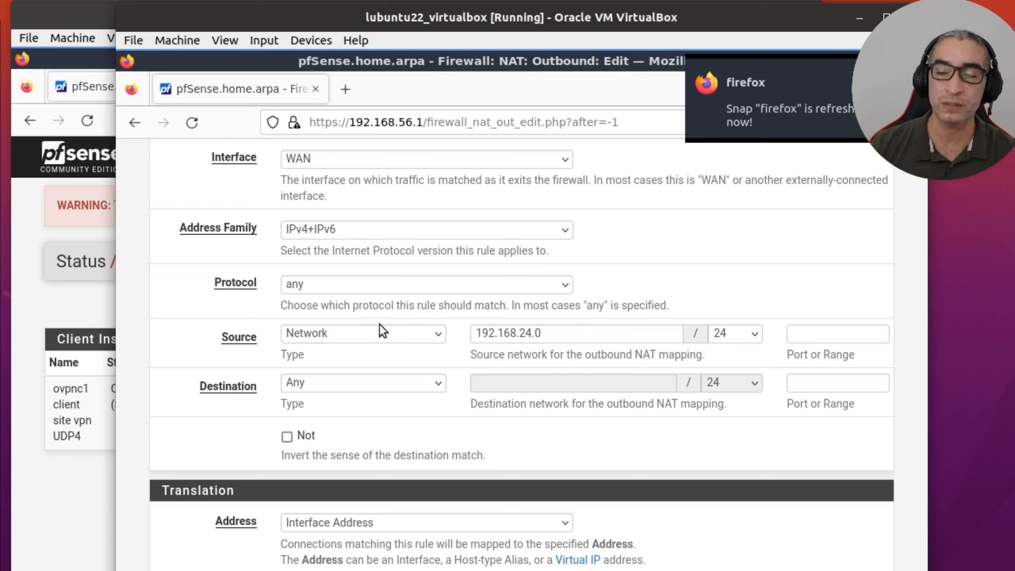
- Save the outbound NAT mapping for source 192.168.24.0/24 with the Network source type, apply the changes and review the mappings list
{"action": "left_click", "coordinate": [439, 333]}
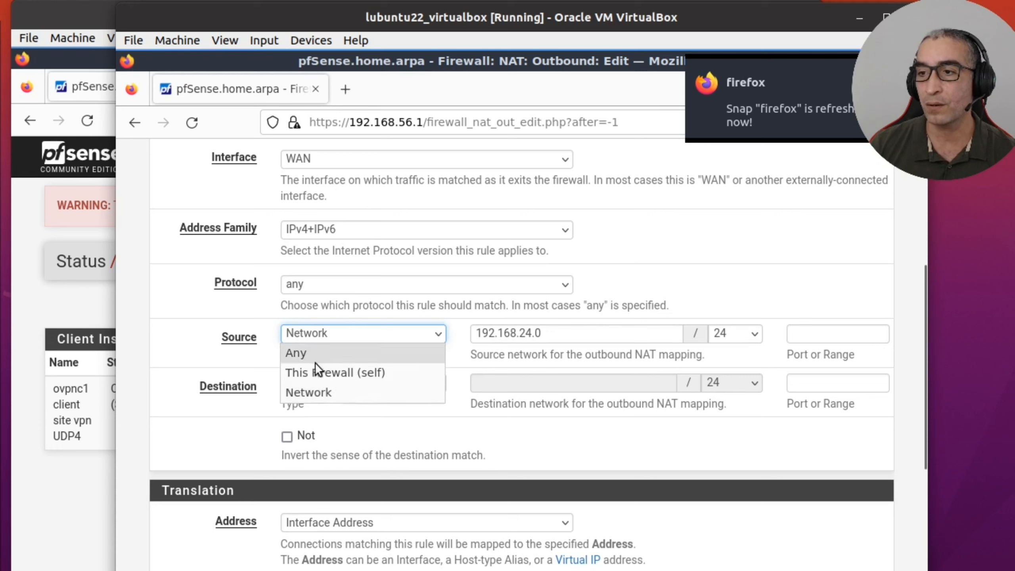
{"action": "left_click", "coordinate": [660, 285]}
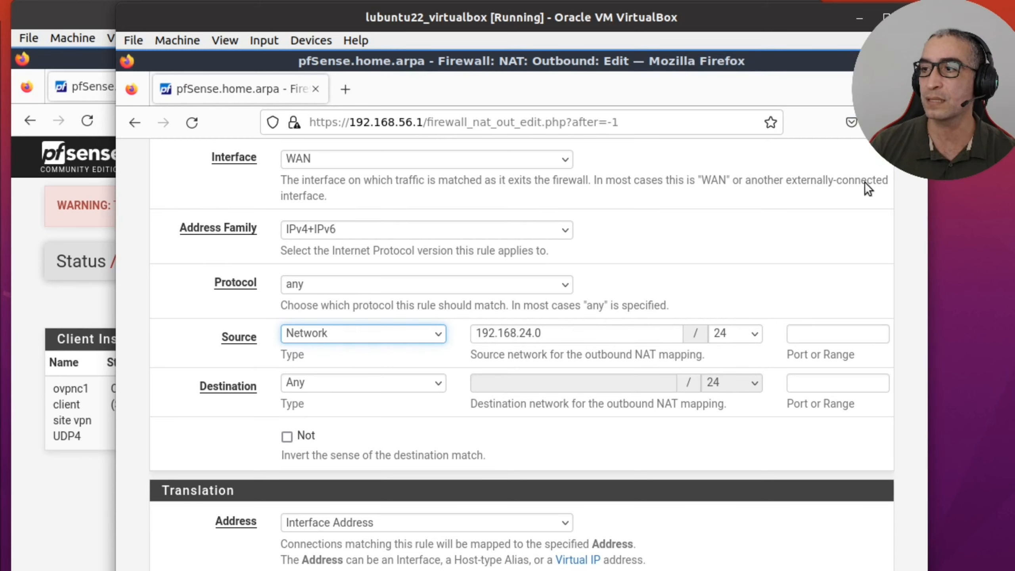
{"action": "scroll", "coordinate": [630, 421], "scroll_direction": "down", "scroll_amount": 5}
{"action": "left_click", "coordinate": [308, 548]}
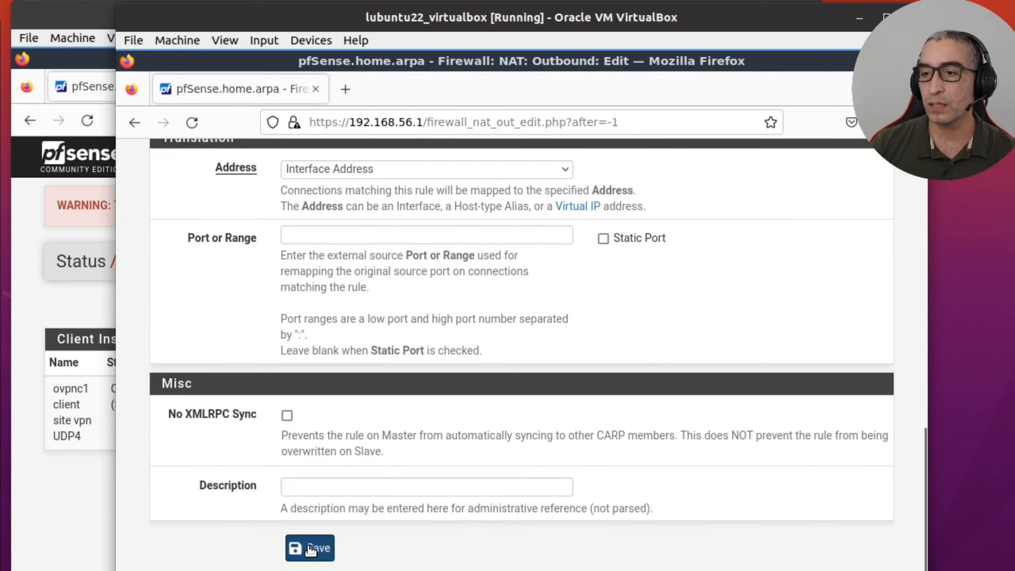
{"action": "scroll", "coordinate": [758, 355], "scroll_direction": "down", "scroll_amount": 6}
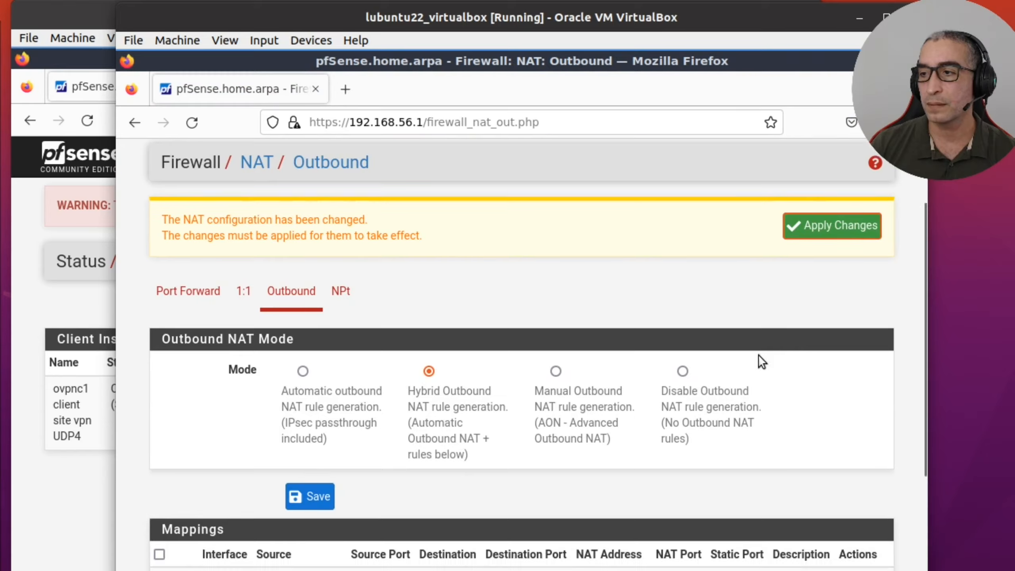
{"action": "scroll", "coordinate": [530, 398], "scroll_direction": "up", "scroll_amount": 6}
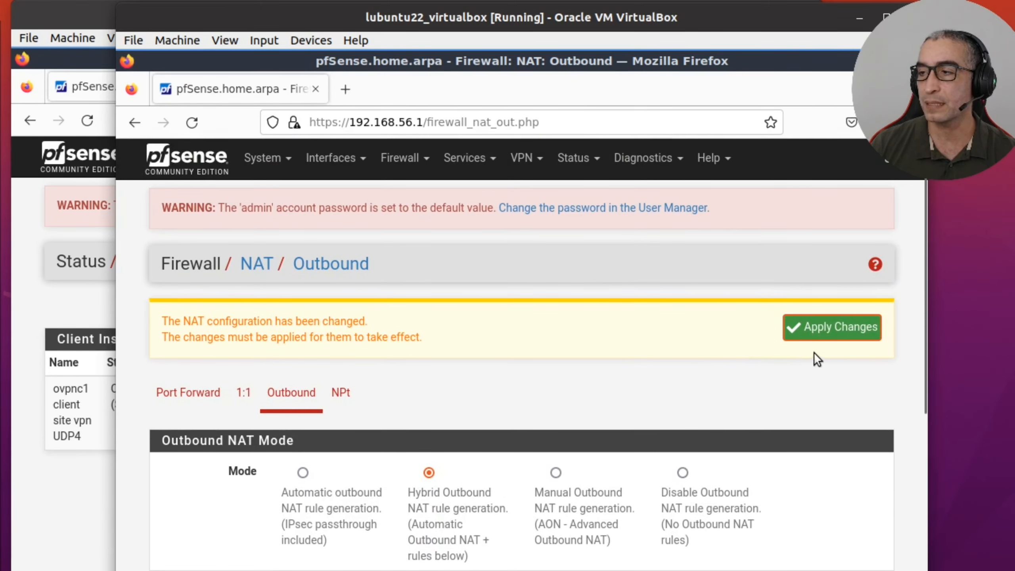
{"action": "left_click", "coordinate": [820, 328]}
{"action": "scroll", "coordinate": [803, 366], "scroll_direction": "down", "scroll_amount": 5}
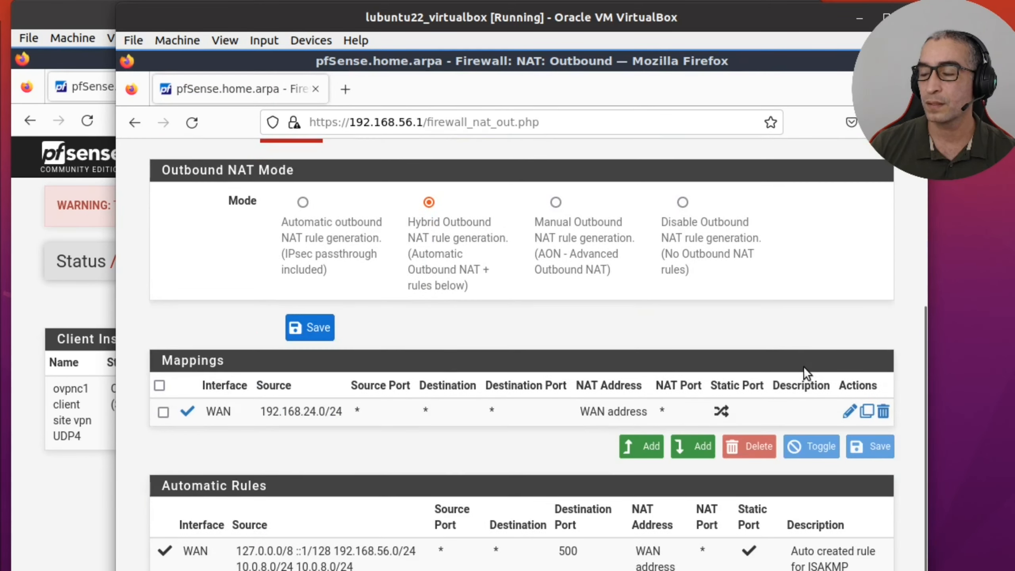
{"action": "scroll", "coordinate": [538, 442], "scroll_direction": "up", "scroll_amount": 5}
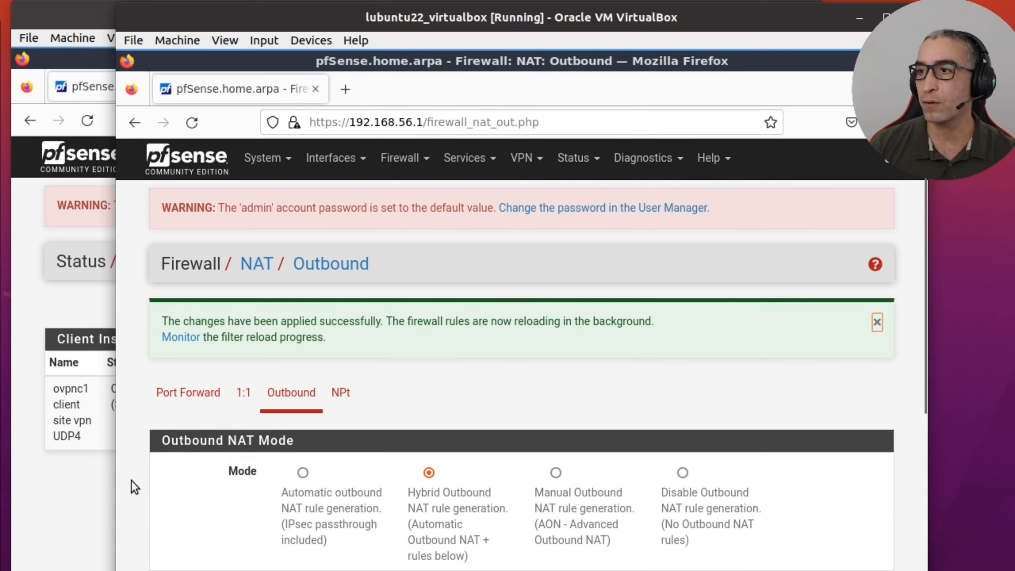
- Switch to the client VM's terminal, trace the route with tracepath -n 8.8.8.8, stop it and examine the second hop
{"action": "left_click", "coordinate": [51, 516]}
{"action": "left_click", "coordinate": [433, 569]}
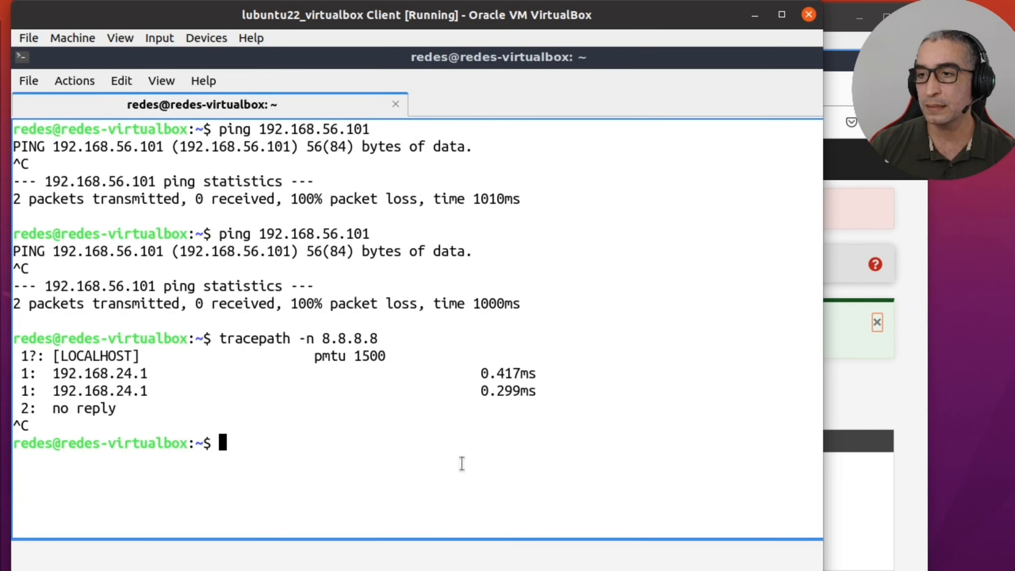
{"action": "key", "text": "Up"}
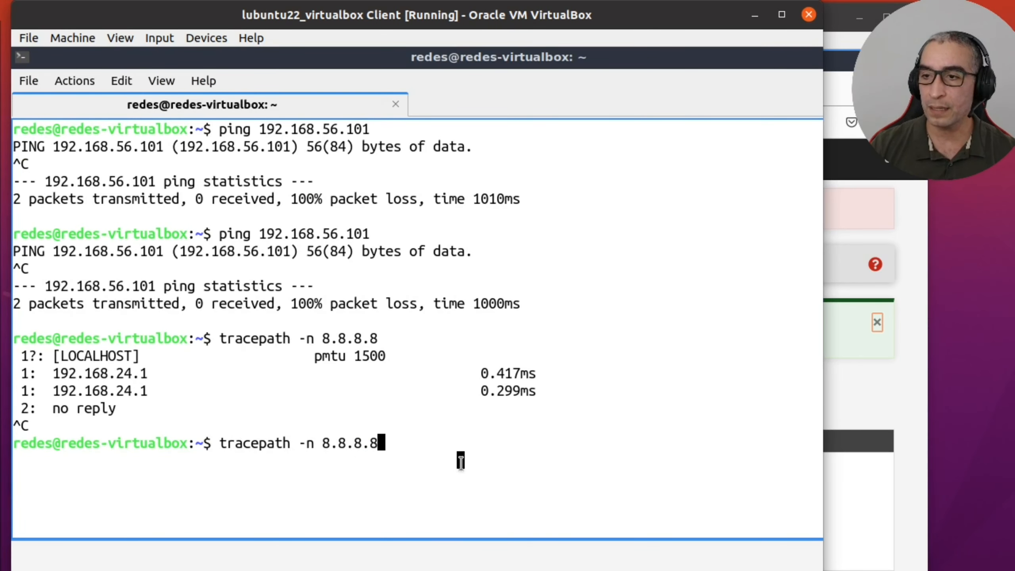
{"action": "key", "text": "Return"}
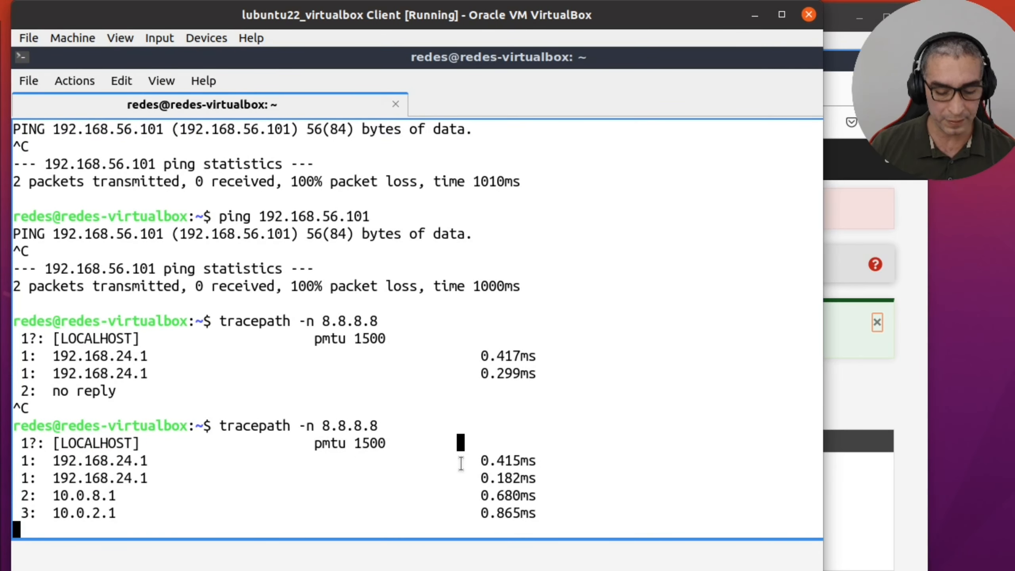
{"action": "key", "text": "ctrl+c"}
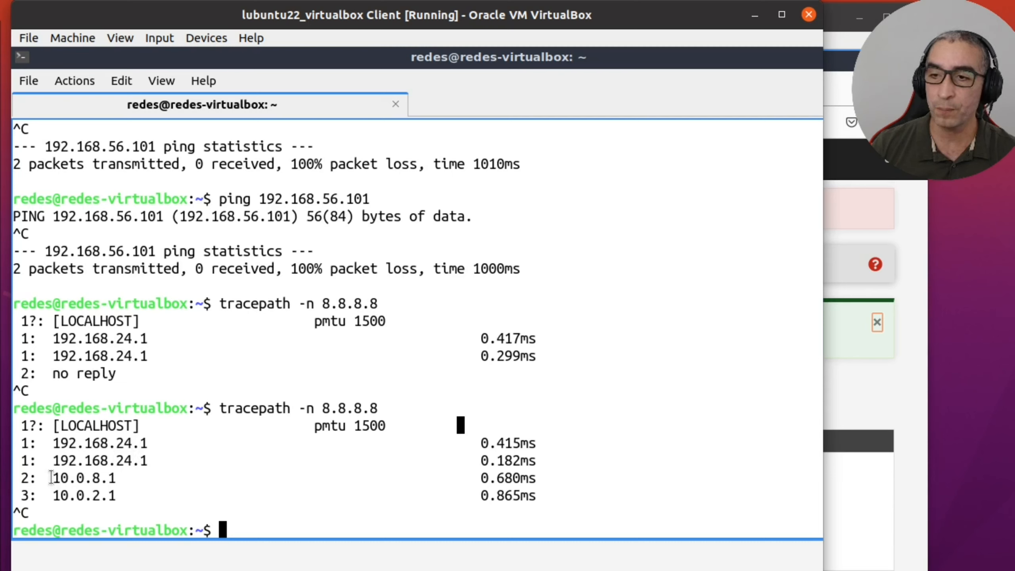
{"action": "left_click_drag", "start_coordinate": [53, 477], "coordinate": [124, 474]}
{"action": "left_click", "coordinate": [124, 475]}
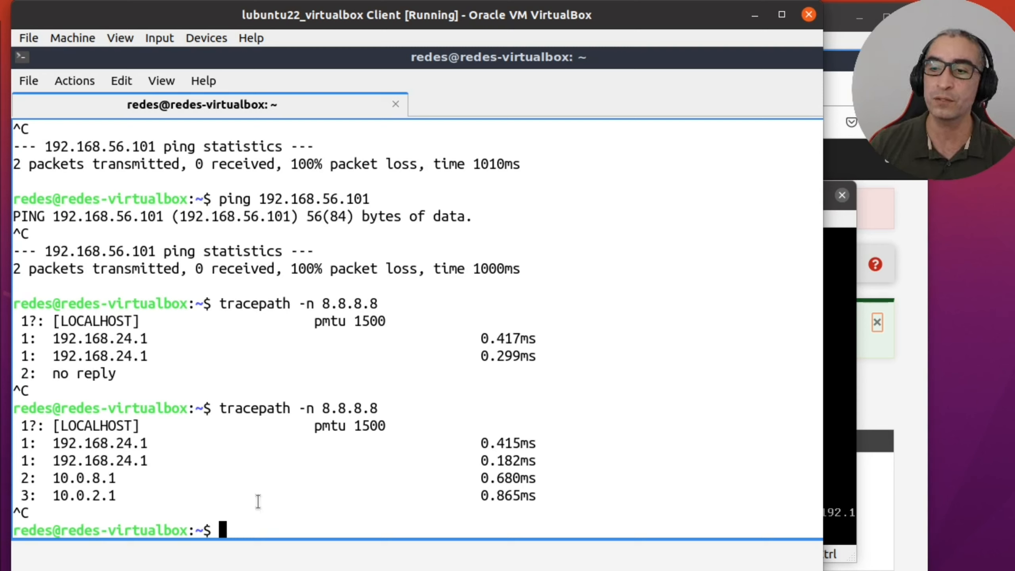
- Ping 192.168.56.101 from the client terminal to test reachability of the server-side LAN, then stop the ping
{"action": "key", "text": "Up"}
{"action": "key", "text": "Up"}
{"action": "key", "text": "Return"}
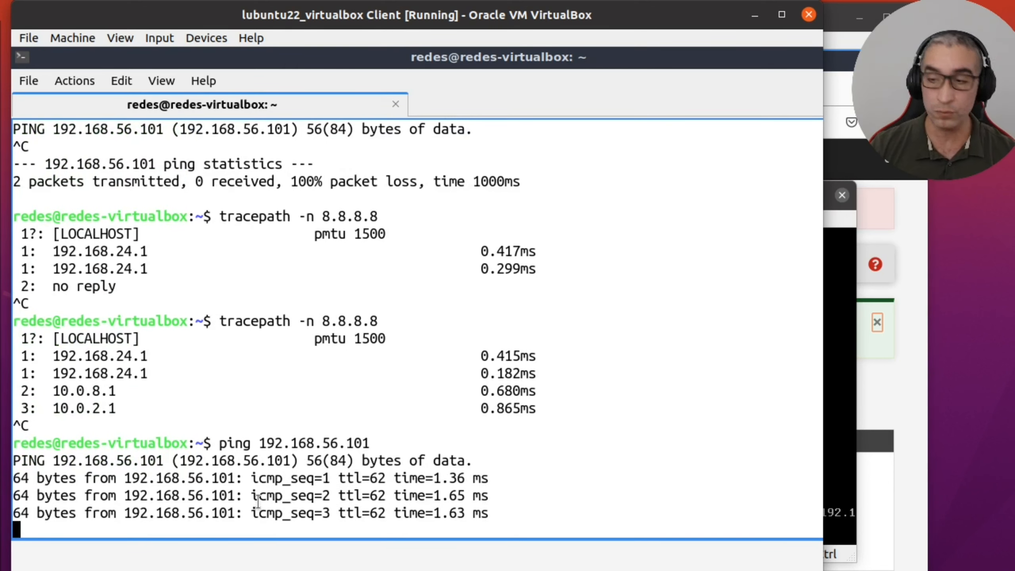
{"action": "key", "text": "ctrl+c"}
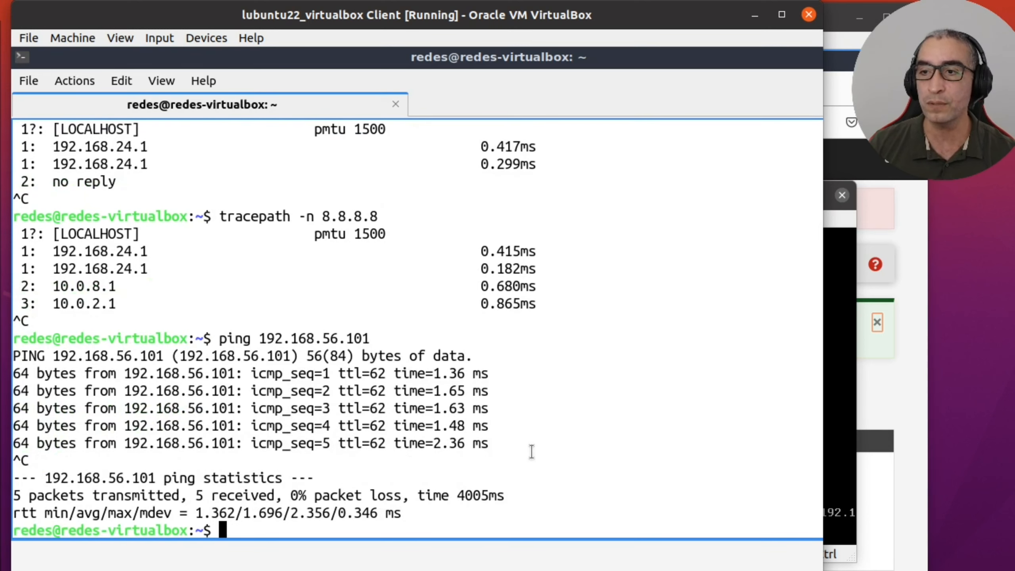
- Run tracepath -n 8.8.8.8 again on the client, highlight the third hop's address and stop the trace
{"action": "key", "text": "Up"}
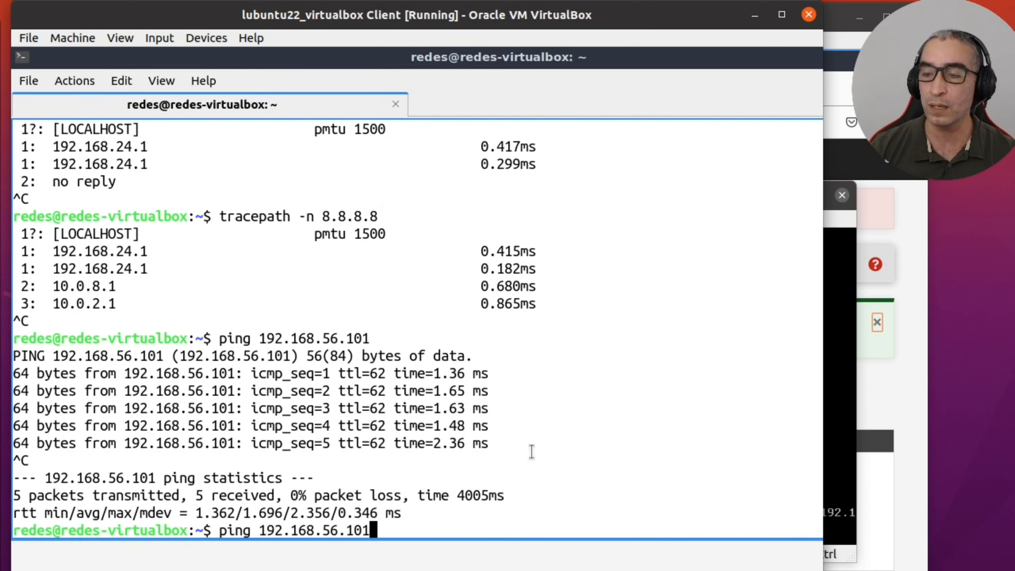
{"action": "key", "text": "Up"}
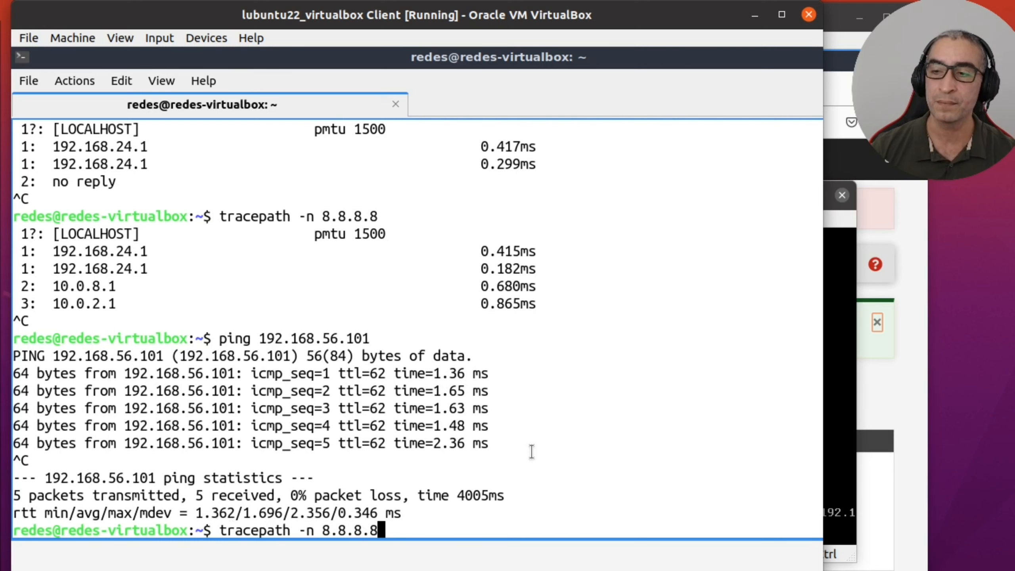
{"action": "key", "text": "Return"}
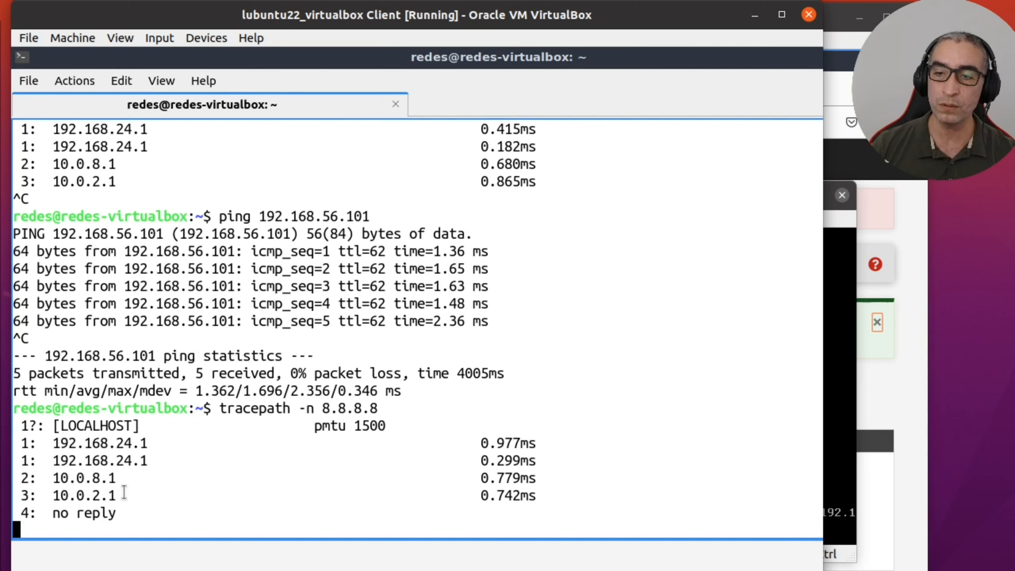
{"action": "left_click_drag", "start_coordinate": [55, 494], "coordinate": [140, 495]}
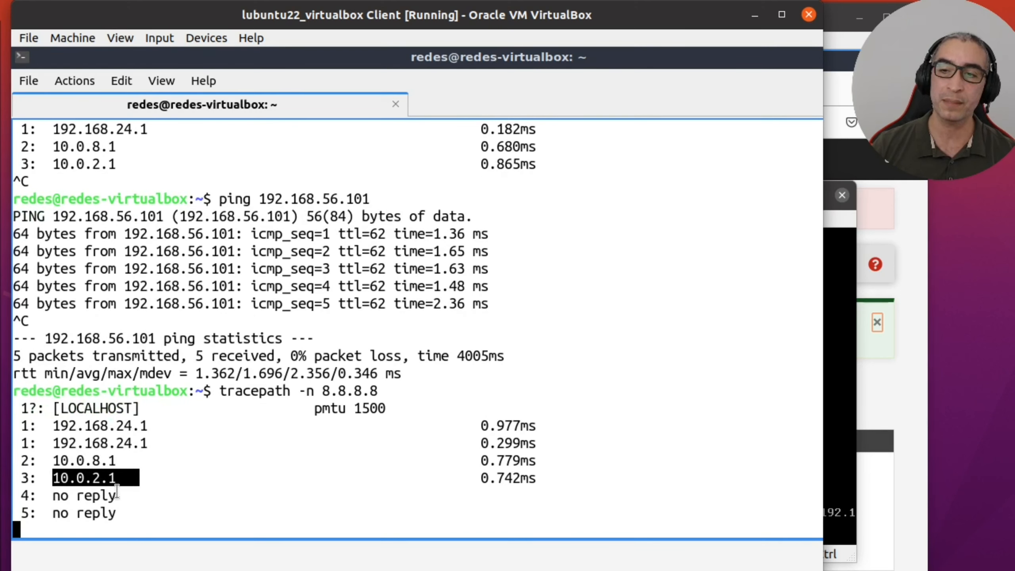
{"action": "key", "text": "ctrl+c"}
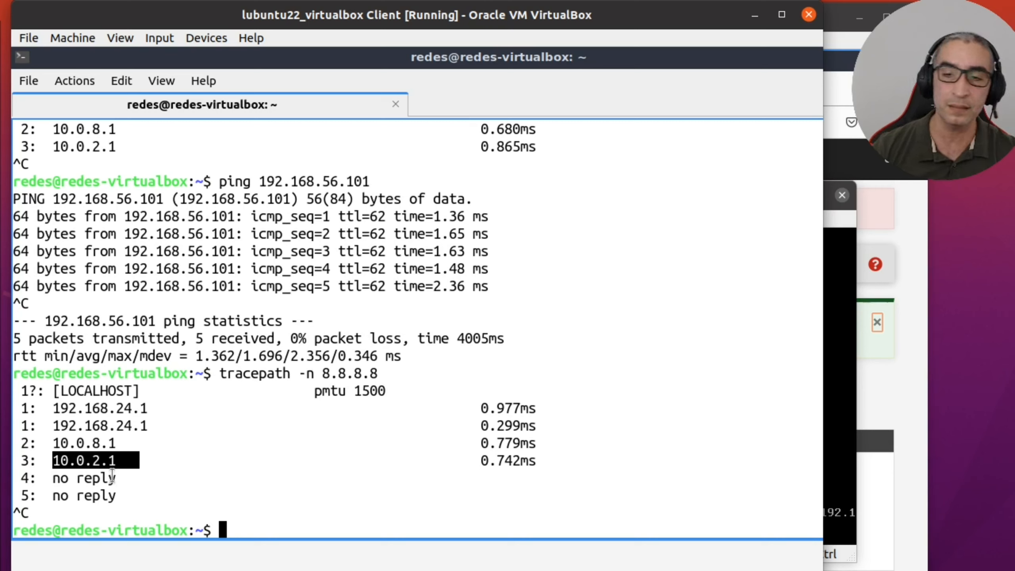
- Start a continuous ping to 8.8.8.8 from the client terminal and leave it running
{"action": "key", "text": "Up"}
{"action": "key", "text": "Up"}
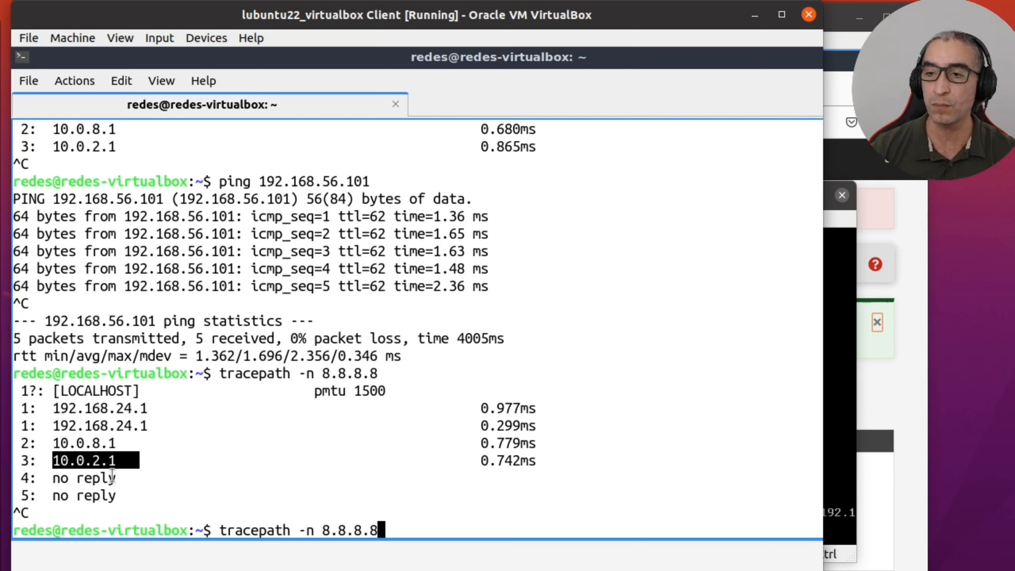
{"action": "key", "text": "Down"}
{"action": "key", "text": "Up"}
{"action": "key", "text": "Up"}
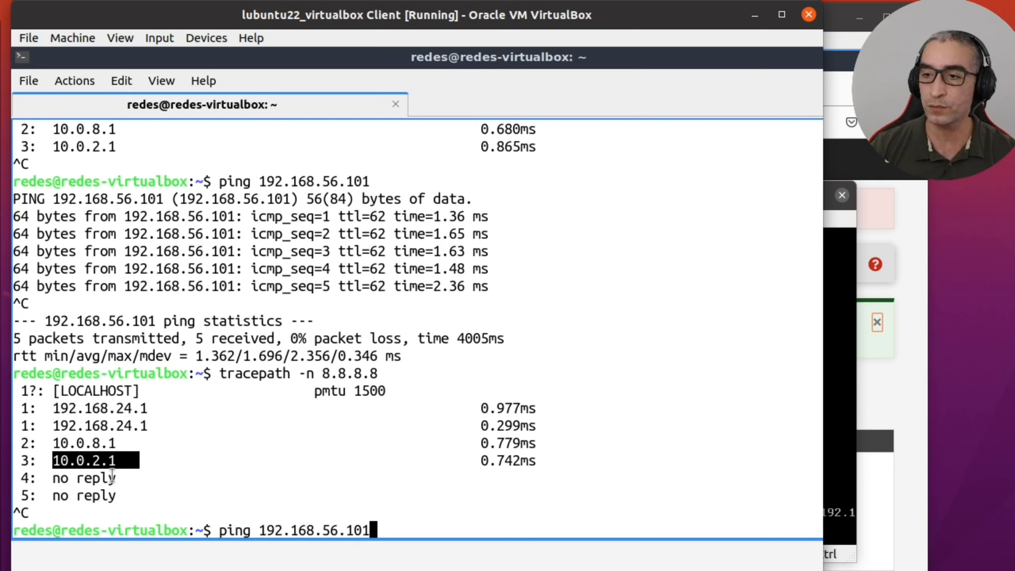
{"action": "key", "text": "Down"}
{"action": "key", "text": "Down"}
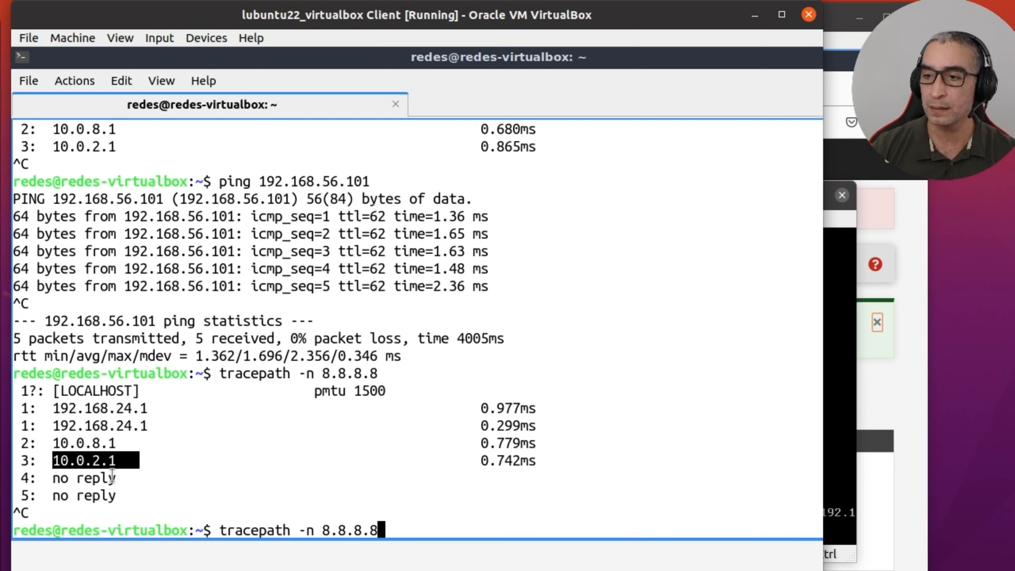
{"action": "key", "text": "Up"}
{"action": "key", "text": "Up"}
{"action": "key", "text": "Up"}
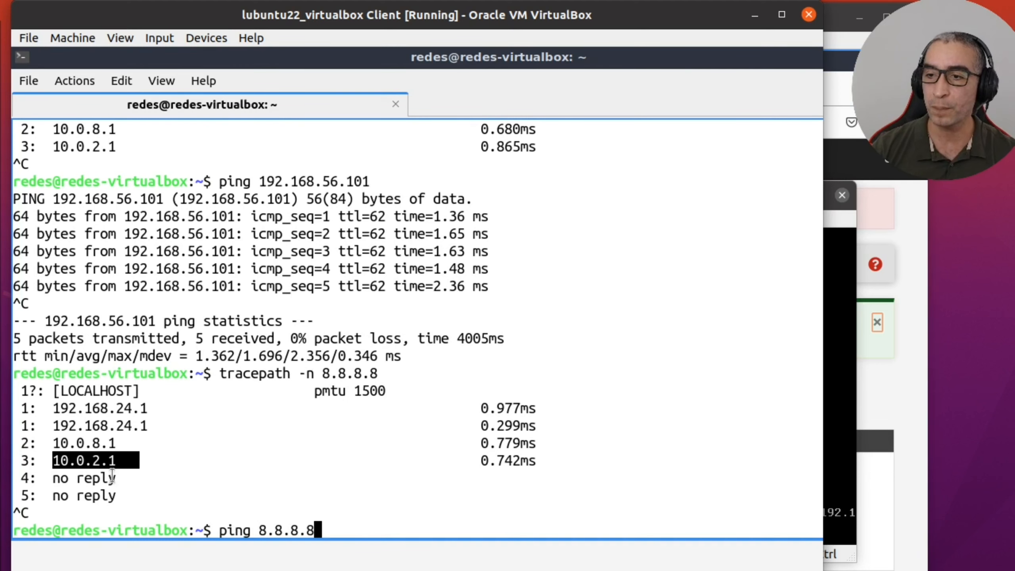
{"action": "key", "text": "Return"}
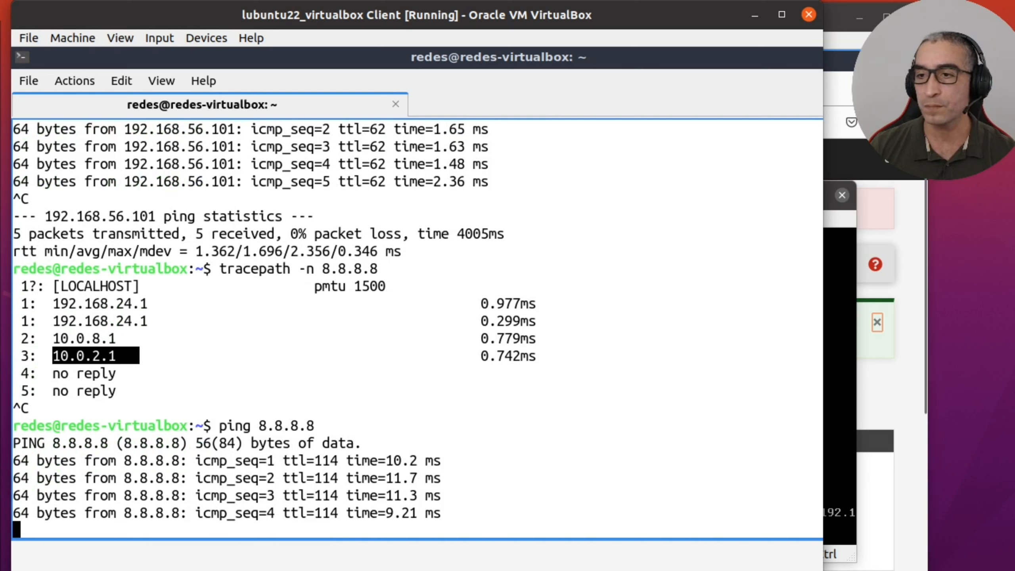
- Open the client-side pfSense's firewall states diagnostics, filter by icmp on all interfaces and examine which interfaces carry the ping to 8.8.8.8
{"action": "key", "text": "alt+Tab"}
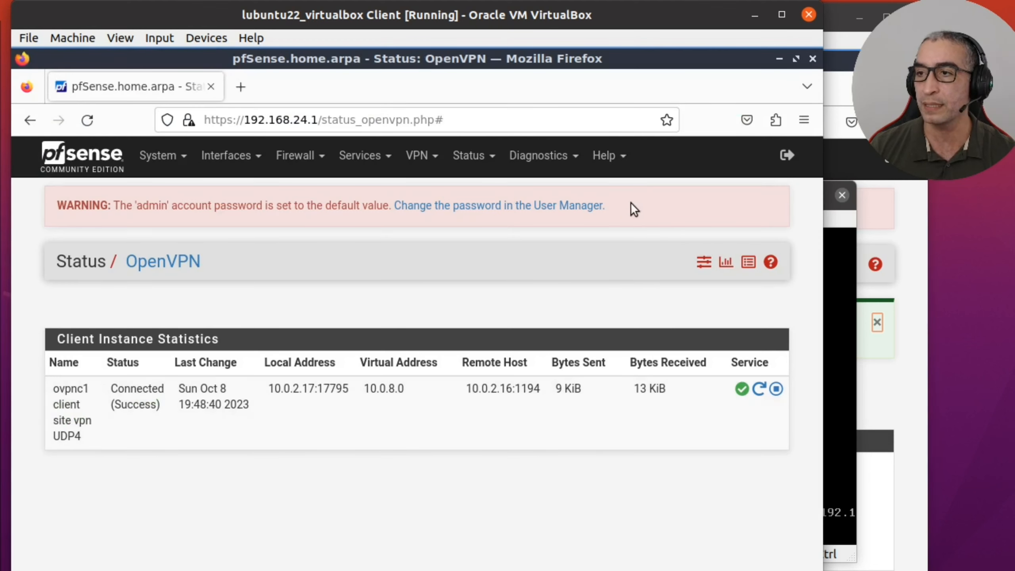
{"action": "left_click", "coordinate": [532, 157]}
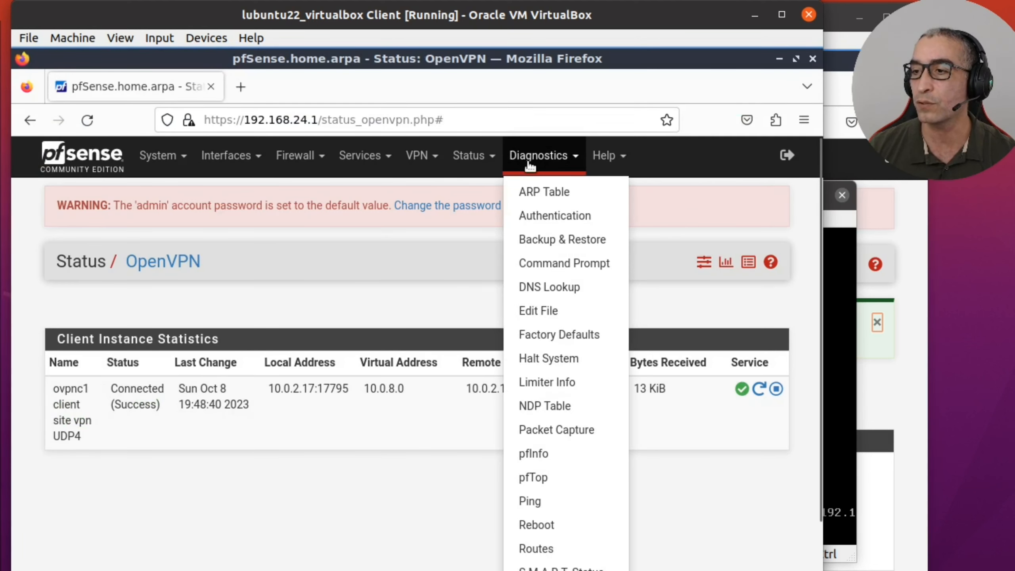
{"action": "left_click", "coordinate": [531, 570]}
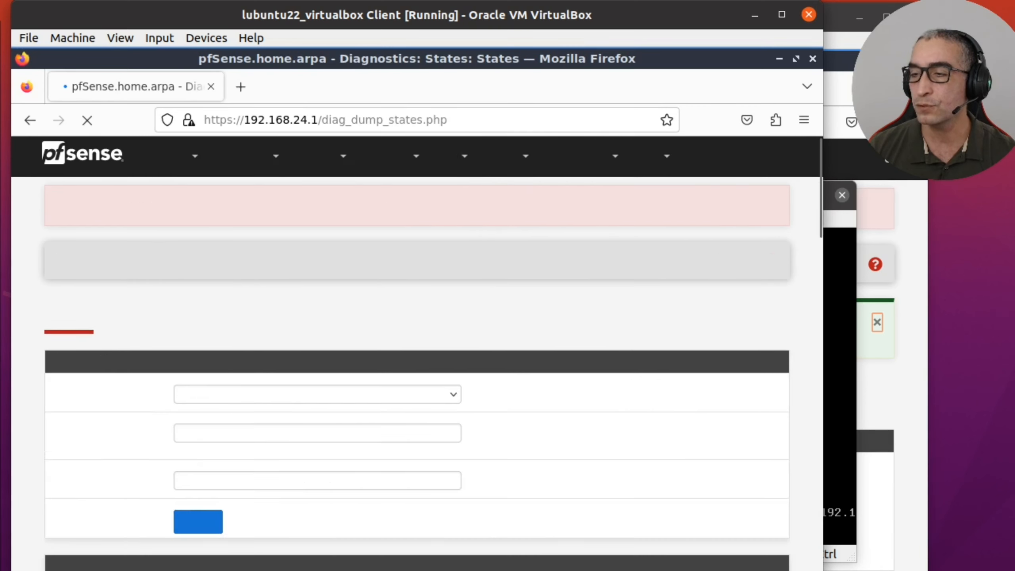
{"action": "scroll", "coordinate": [502, 407], "scroll_direction": "down", "scroll_amount": 4}
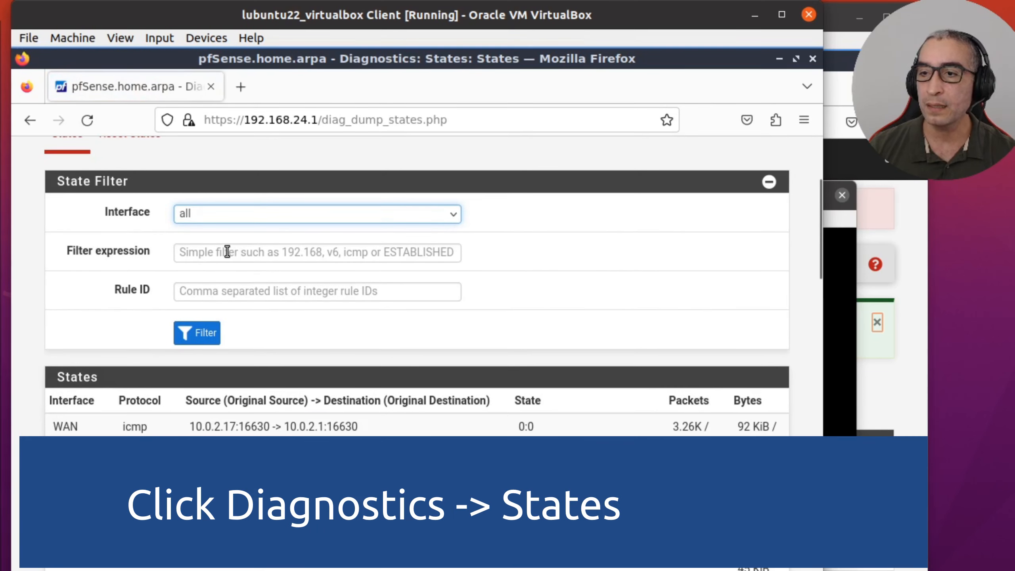
{"action": "left_click", "coordinate": [226, 252]}
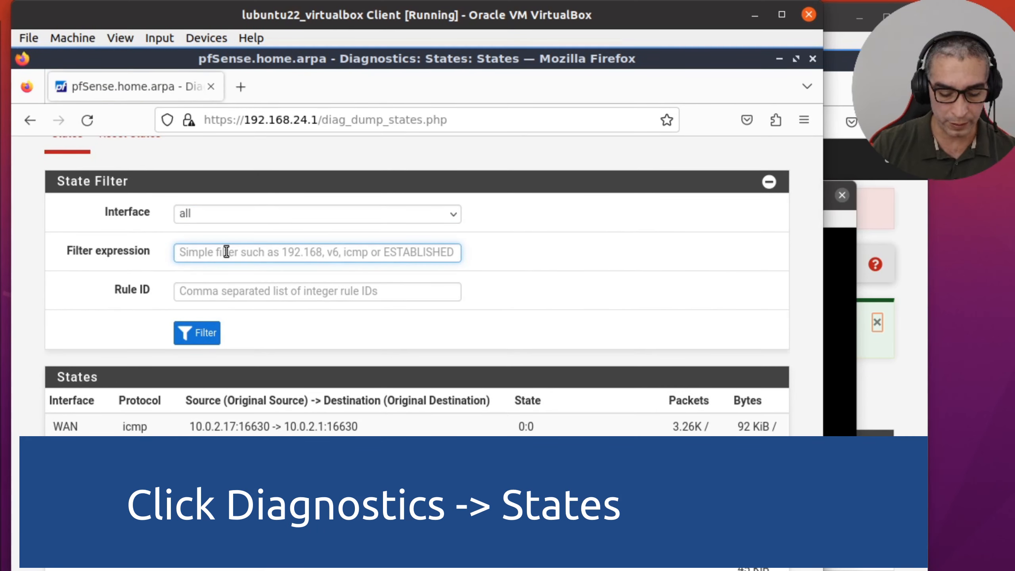
{"action": "type", "text": "icmp"}
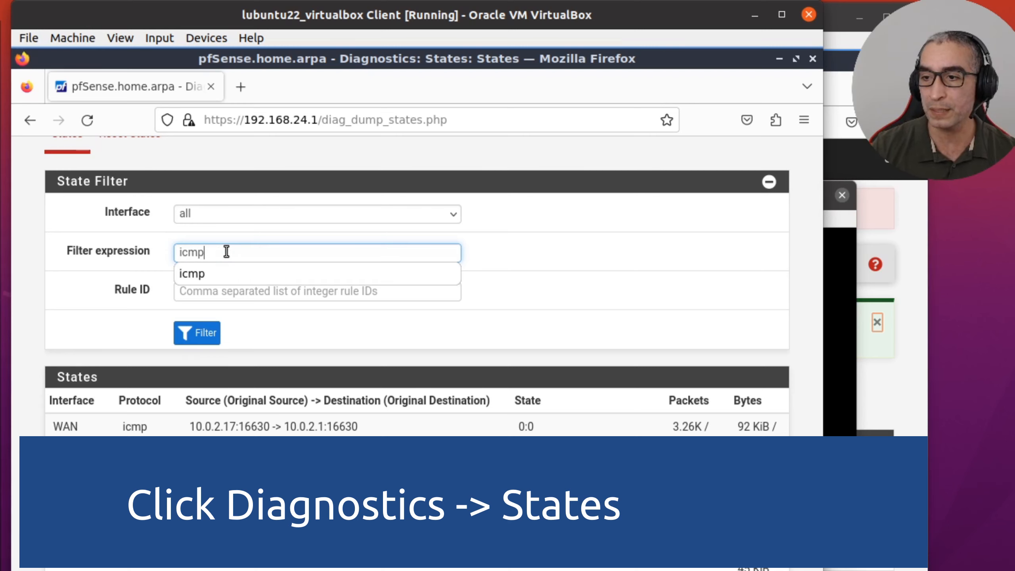
{"action": "key", "text": "Return"}
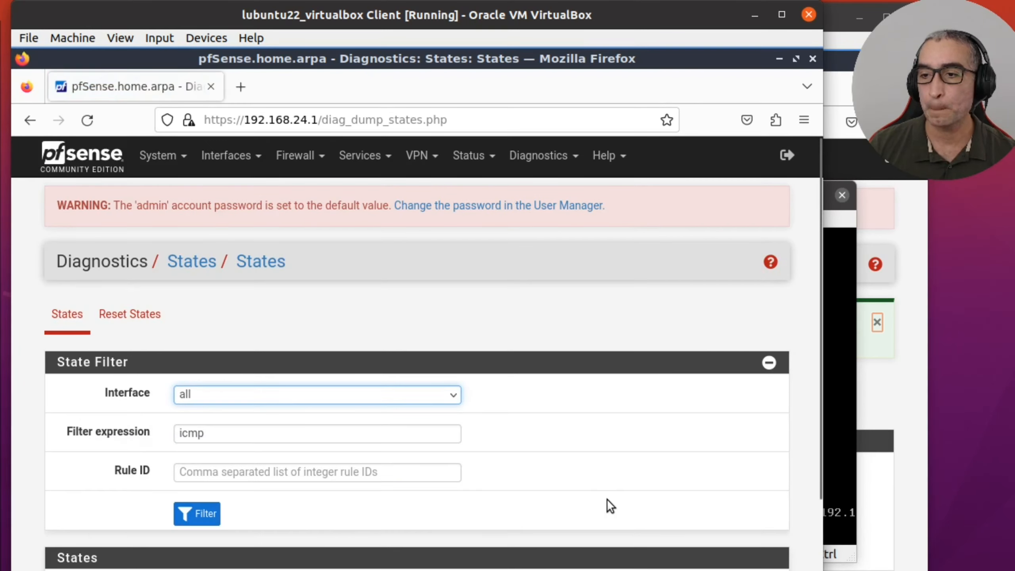
{"action": "scroll", "coordinate": [607, 499], "scroll_direction": "down", "scroll_amount": 4}
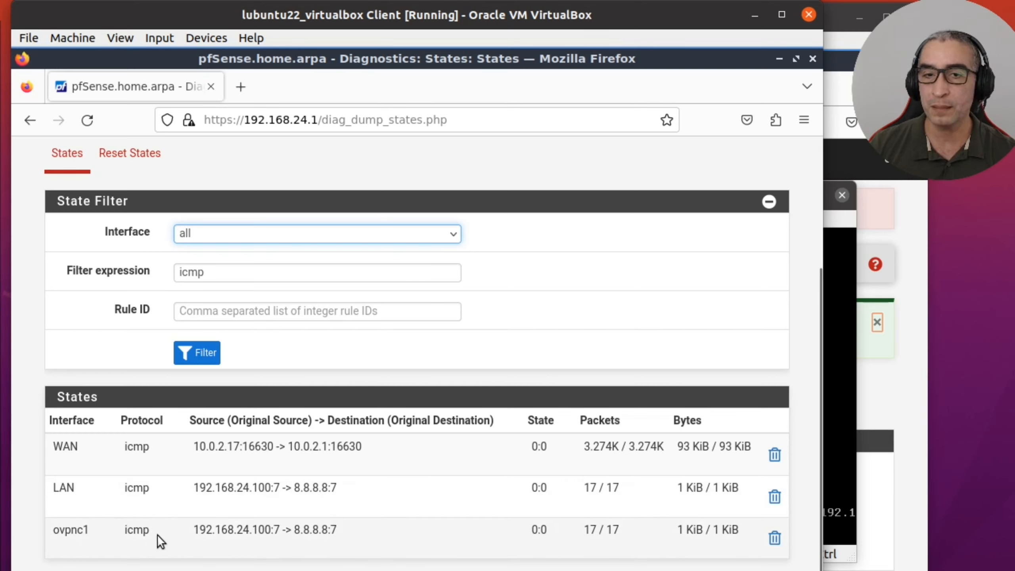
{"action": "scroll", "coordinate": [599, 416], "scroll_direction": "up", "scroll_amount": 4}
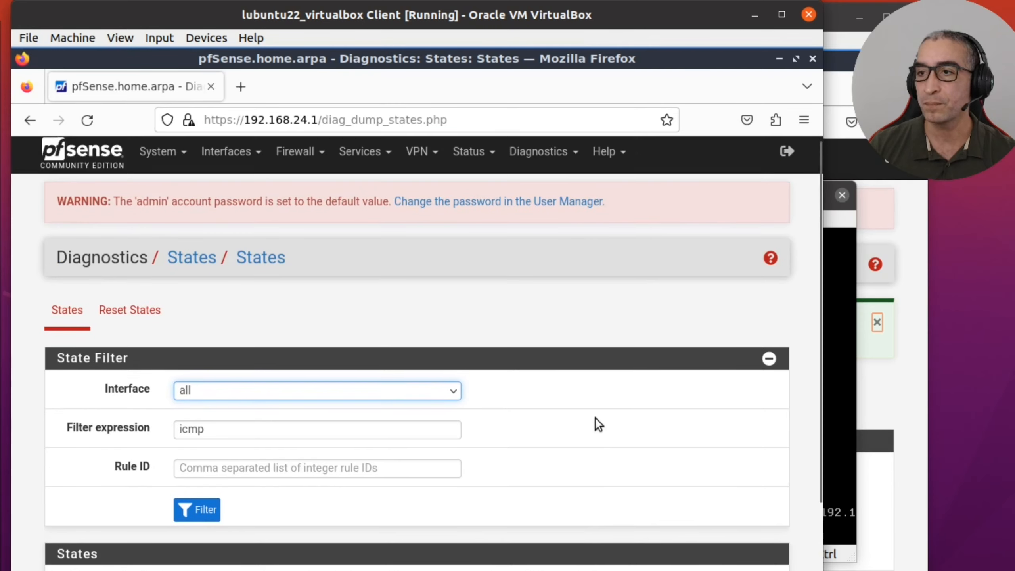
{"action": "left_click", "coordinate": [841, 472]}
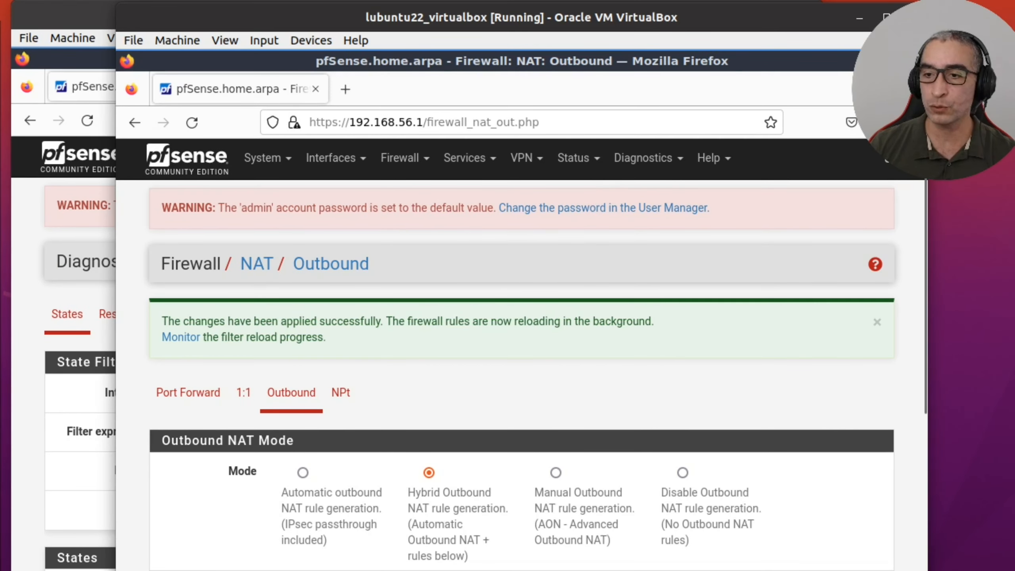
{"action": "left_click", "coordinate": [82, 400]}
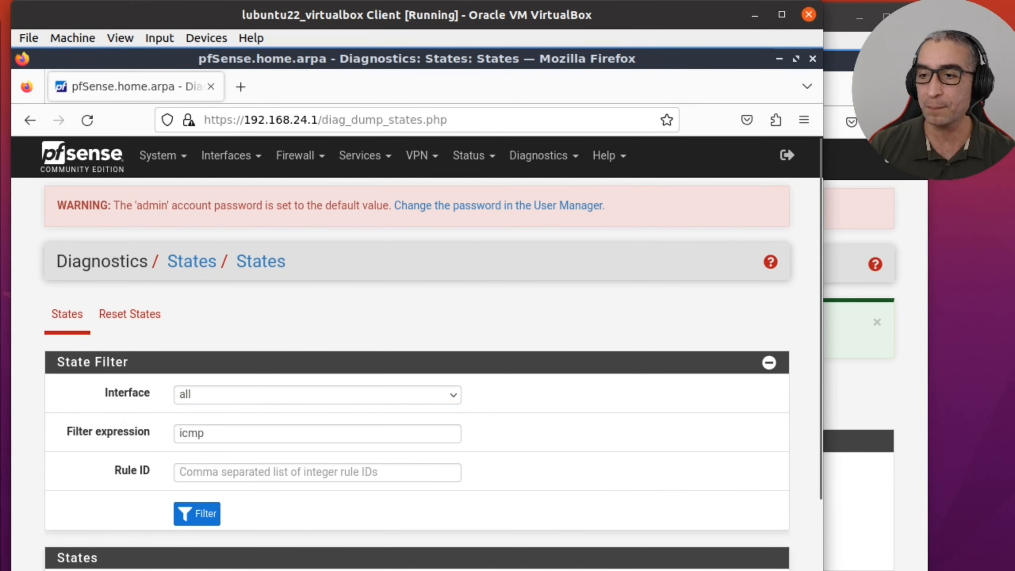
- Switch to the server-side pfSense web interface, open its firewall states diagnostics and filter all interfaces by icmp
{"action": "left_click", "coordinate": [272, 570]}
{"action": "left_click", "coordinate": [871, 548]}
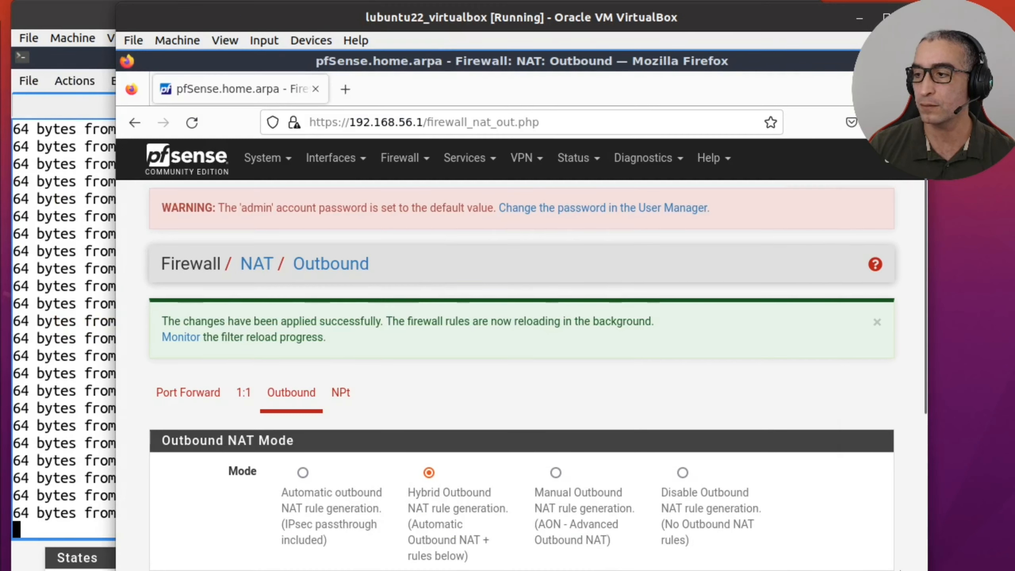
{"action": "left_click", "coordinate": [635, 162]}
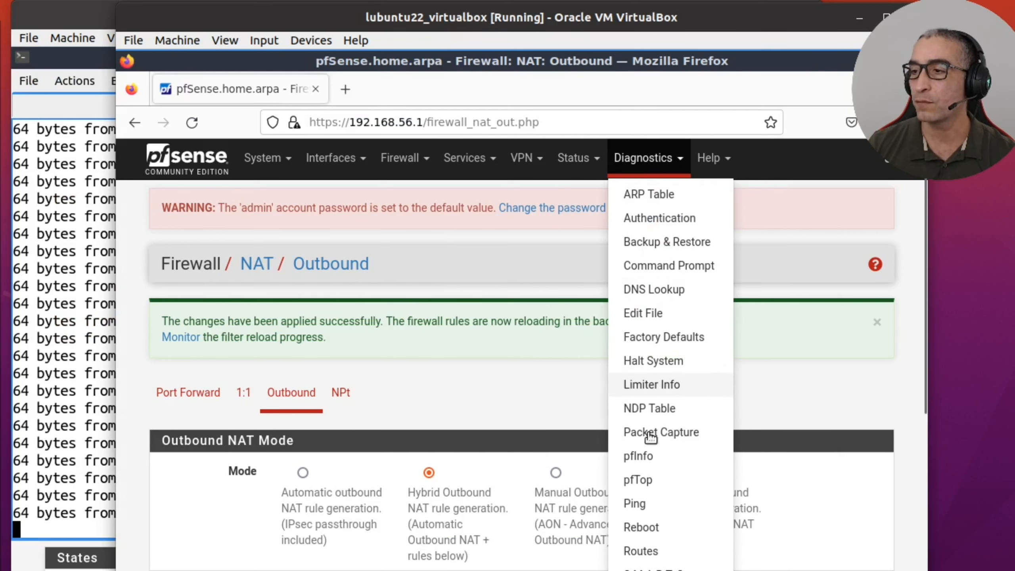
{"action": "left_click", "coordinate": [651, 570]}
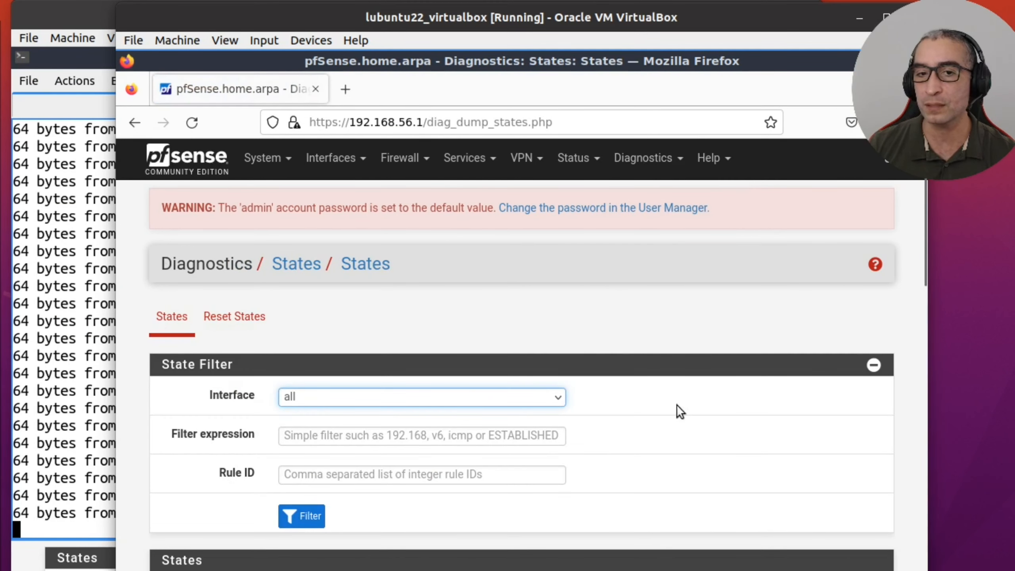
{"action": "left_click", "coordinate": [331, 437]}
{"action": "type", "text": "i"}
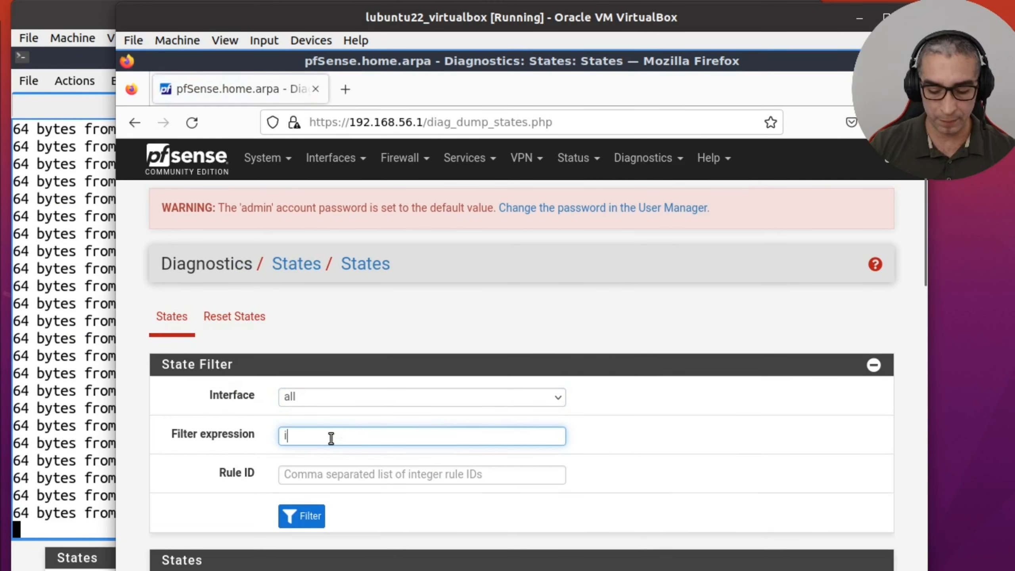
{"action": "type", "text": "cmp"}
{"action": "key", "text": "Return"}
- Highlight the translated source and 8.8.8.8 destination in the WAN icmp state, and bring up the OpenVPN server's console to compare its WAN address
{"action": "scroll", "coordinate": [440, 495], "scroll_direction": "down", "scroll_amount": 3}
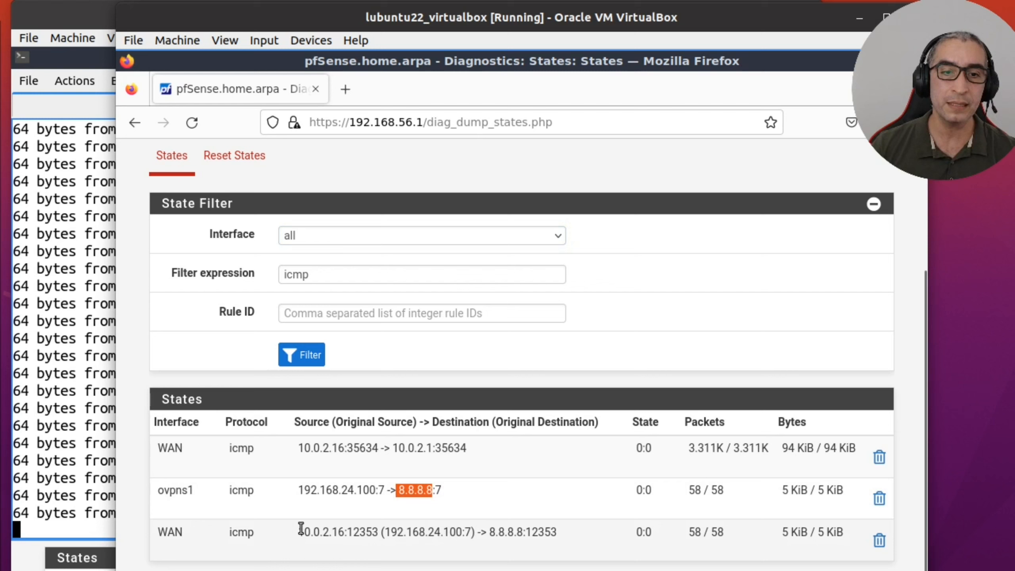
{"action": "left_click_drag", "start_coordinate": [299, 531], "coordinate": [344, 528]}
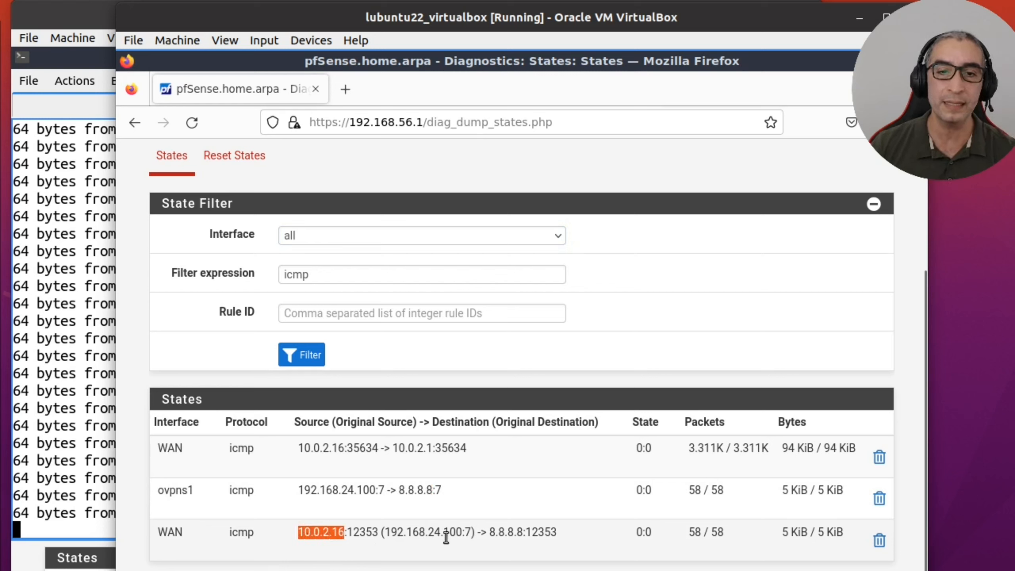
{"action": "left_click_drag", "start_coordinate": [485, 532], "coordinate": [538, 529]}
{"action": "left_click_drag", "start_coordinate": [297, 530], "coordinate": [349, 534]}
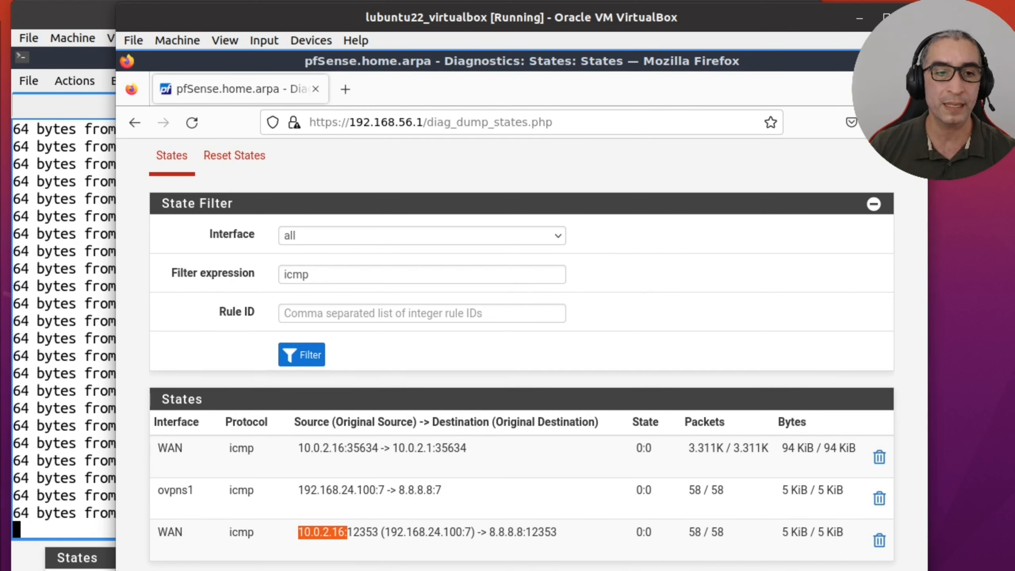
{"action": "key", "text": "alt+Tab"}
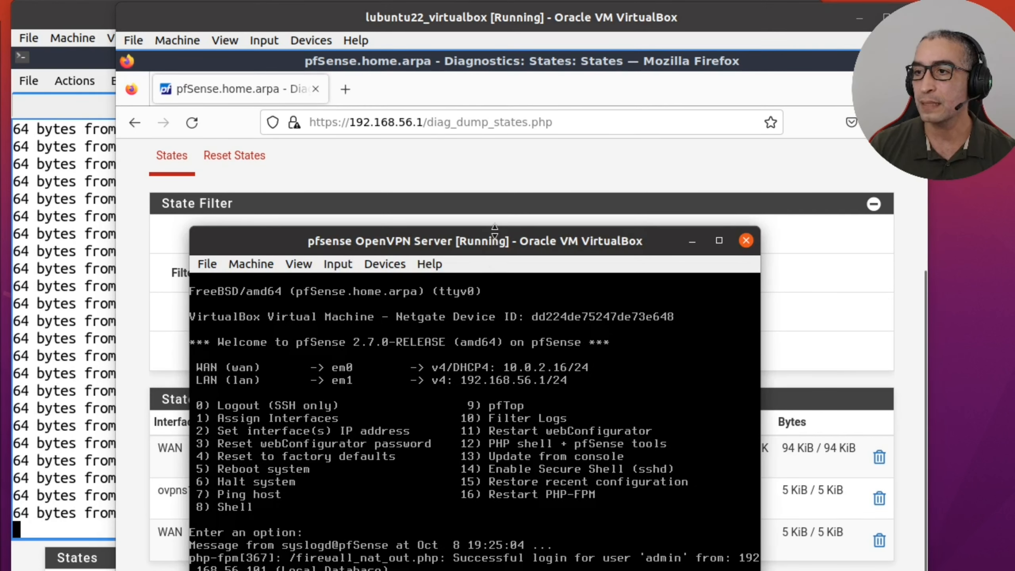